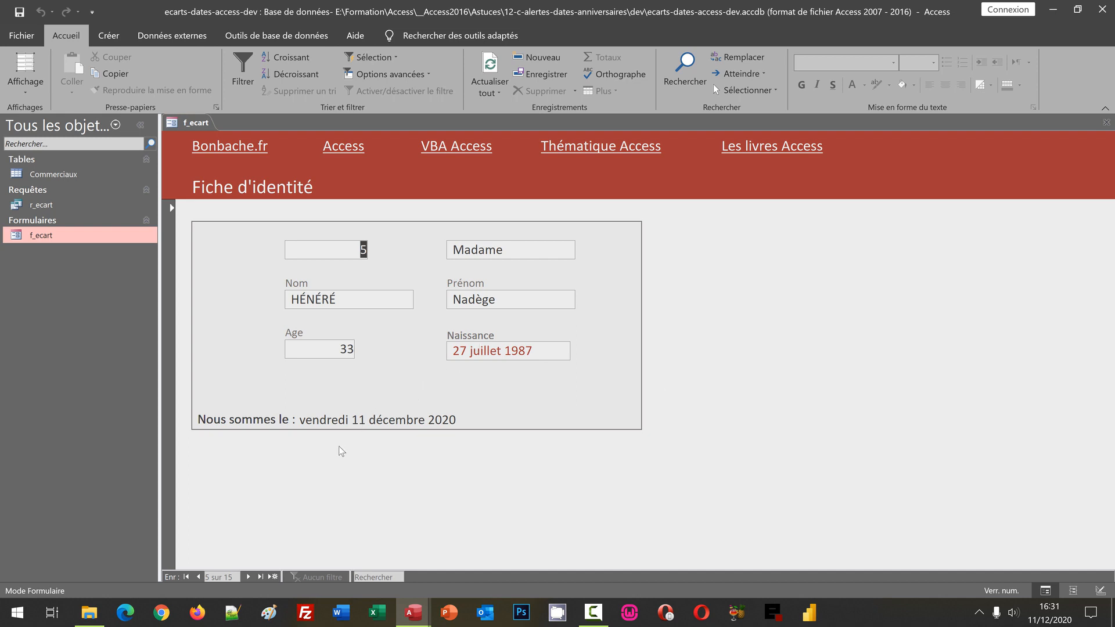
- Browse forward through two records of the f_ecart form, and switch to the ecarts-dates-access database
click(247, 578)
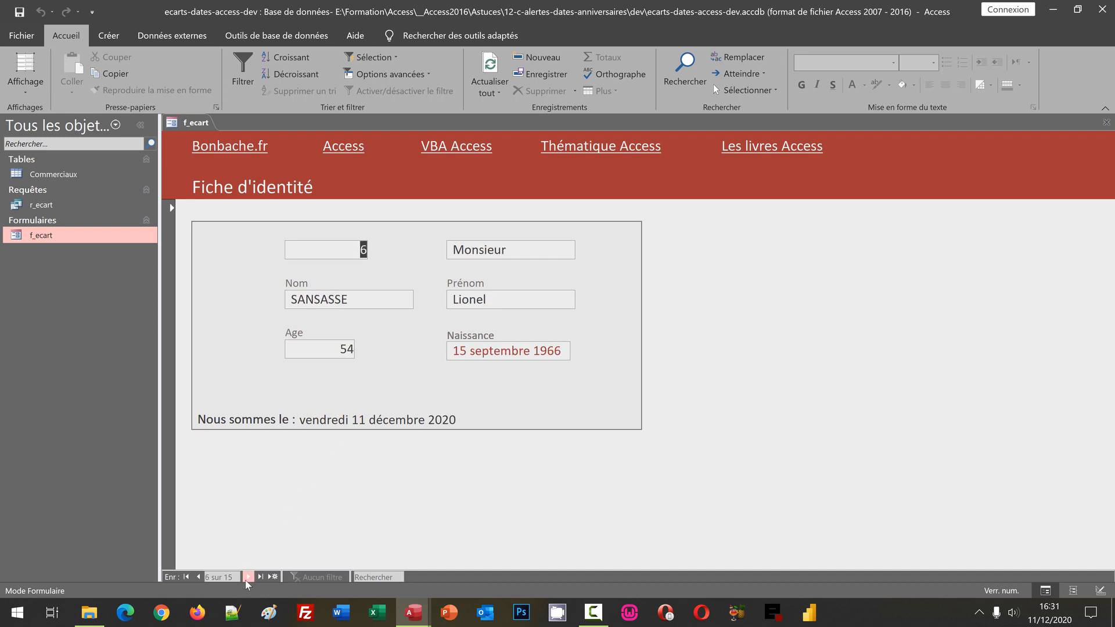
click(248, 577)
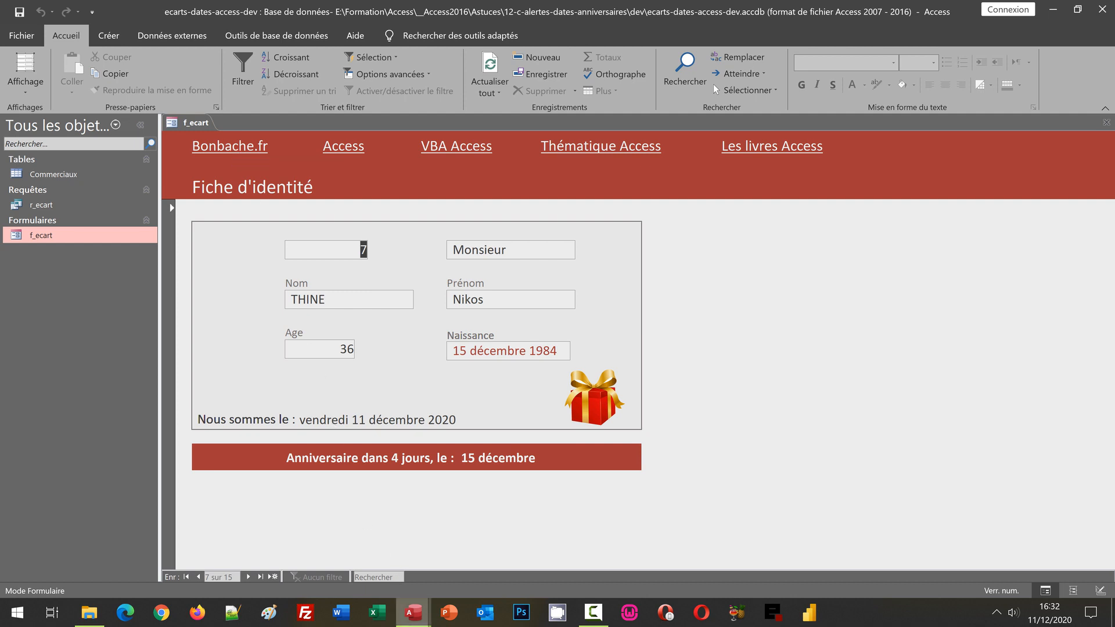
mouse_move(414, 610)
click(457, 567)
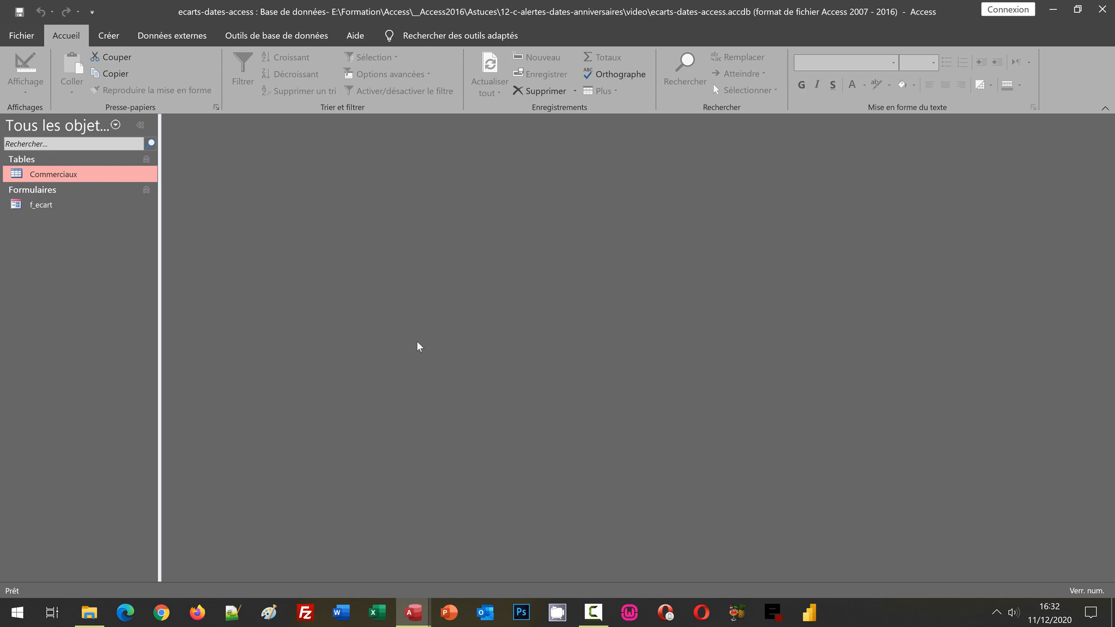
- Try to open the f_ecart form, inspect its Source property in Design view, and close the form
double_click(51, 206)
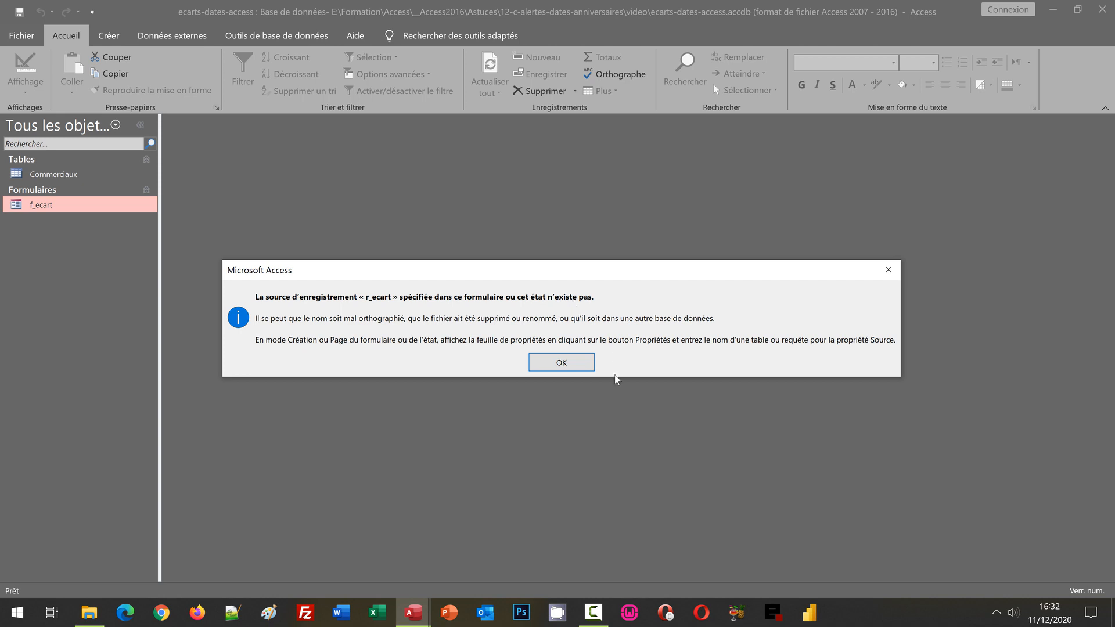
click(573, 366)
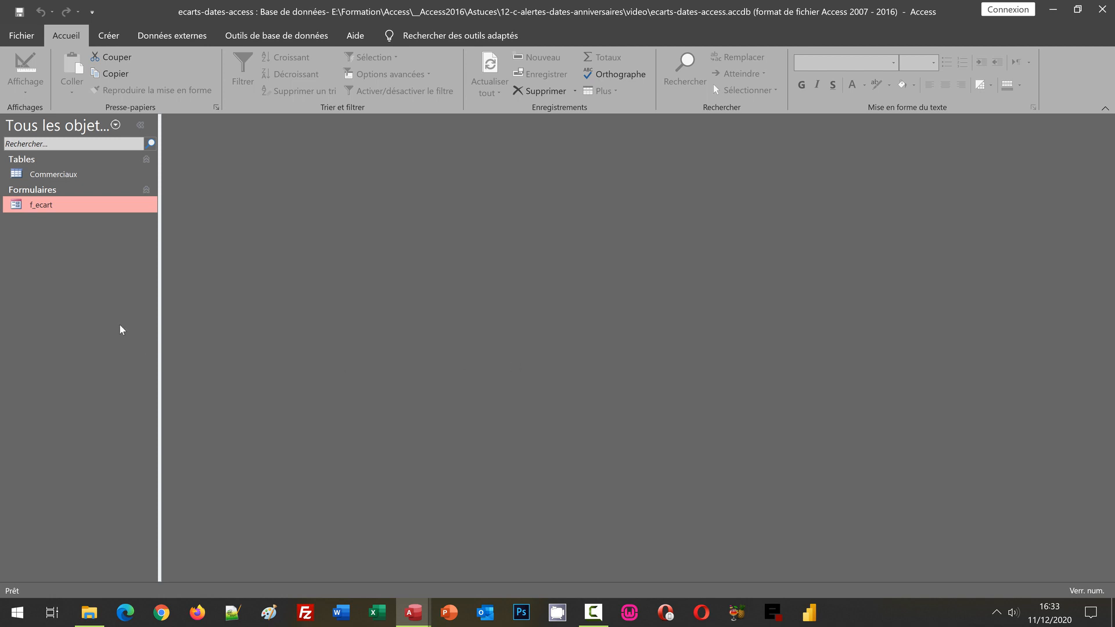
right_click(48, 206)
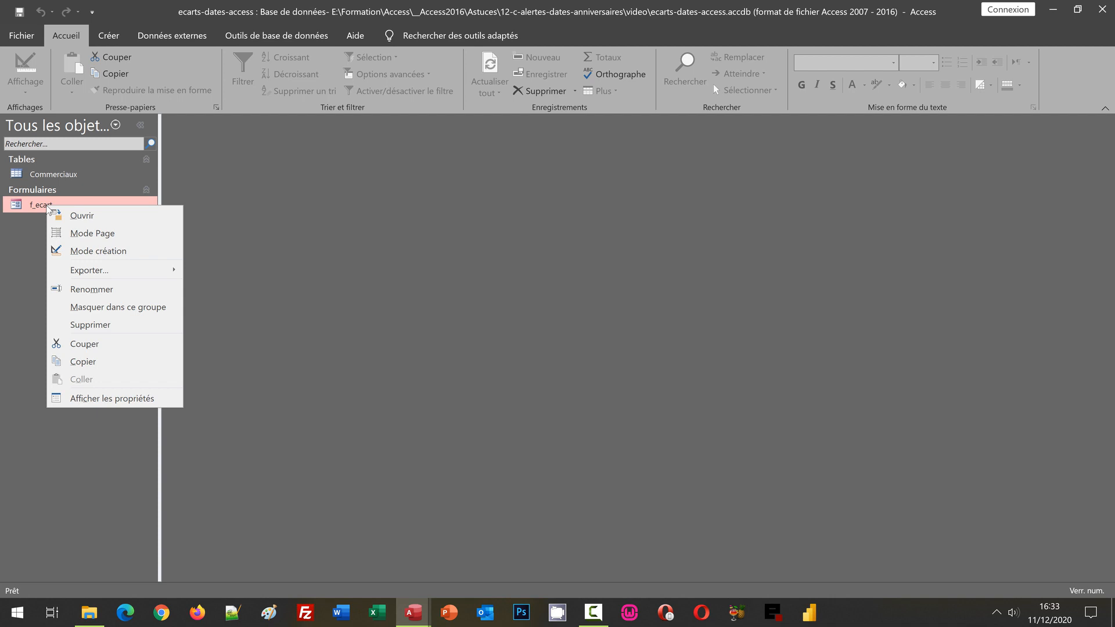
click(93, 251)
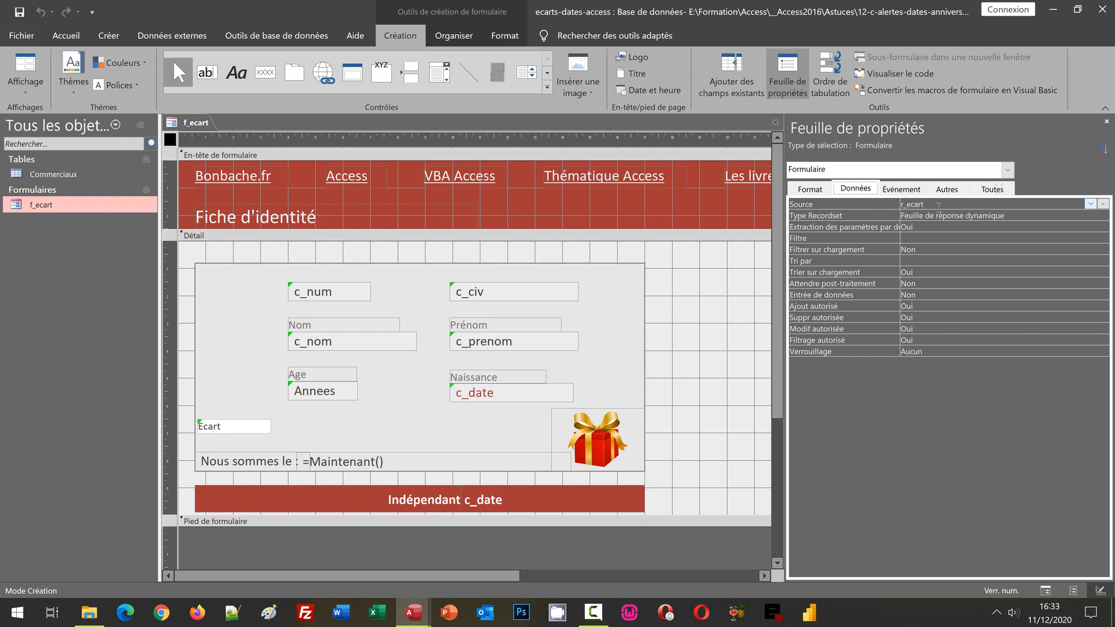
click(940, 206)
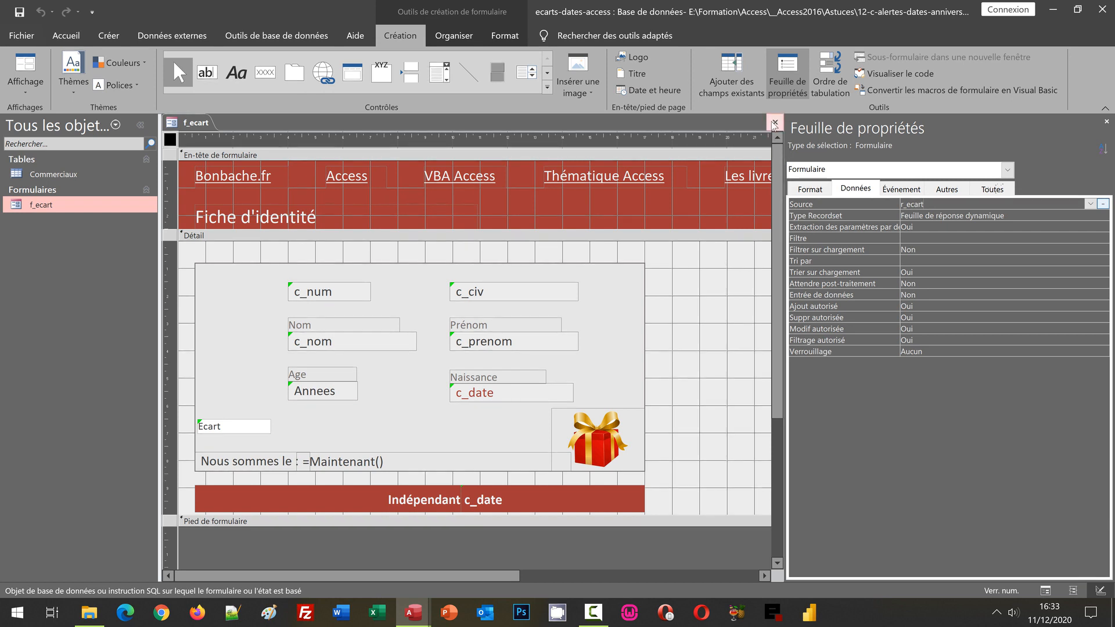
click(774, 123)
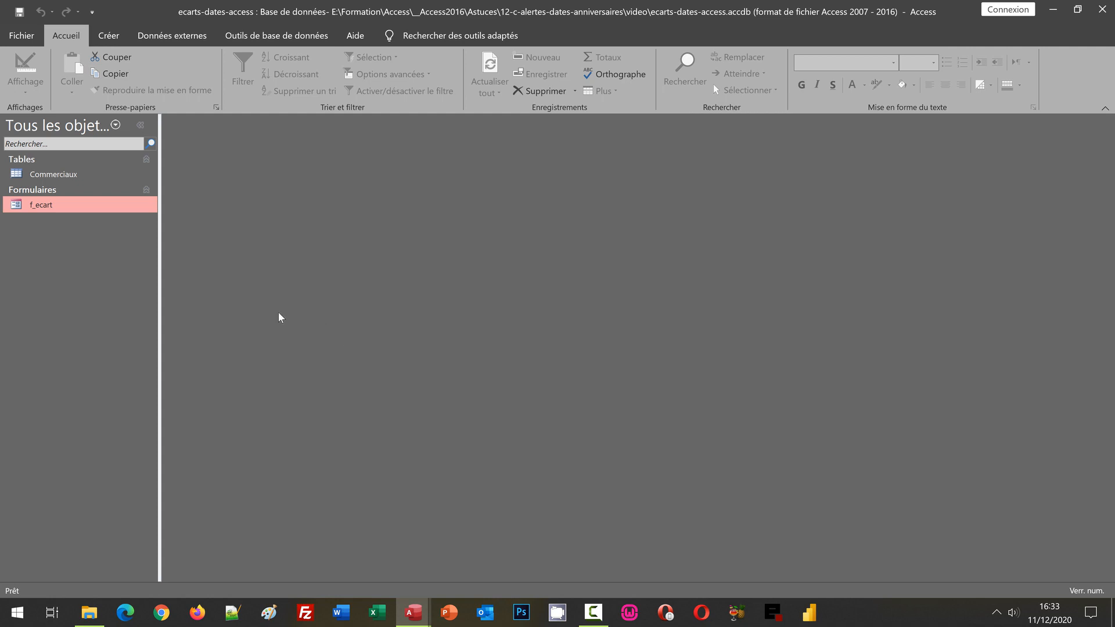
- Review the records of the Commerciaux table and close it
double_click(54, 175)
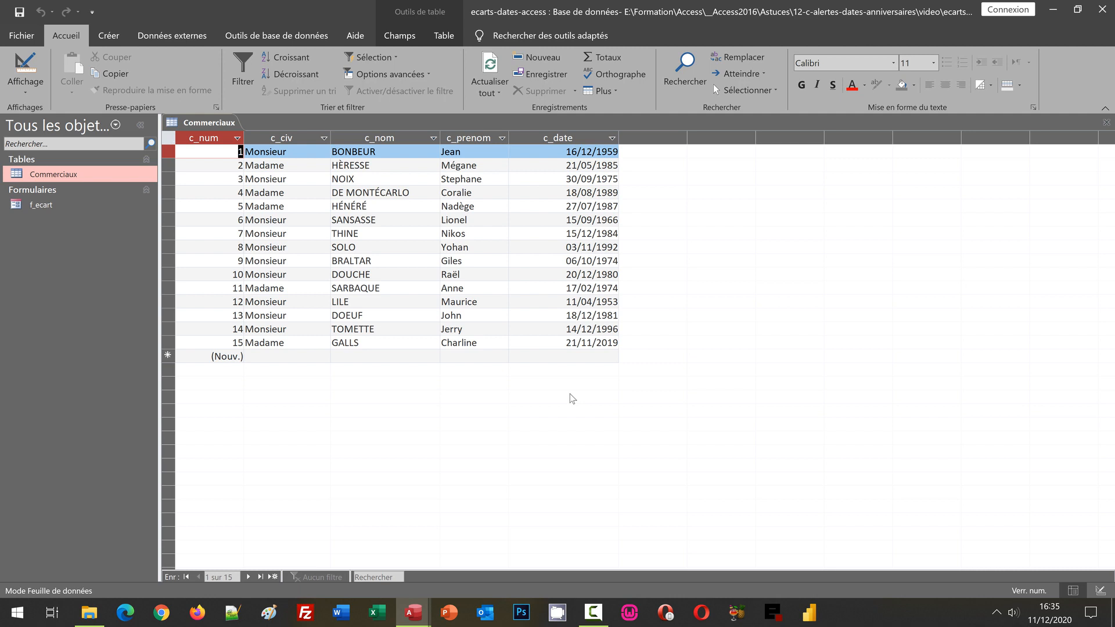
click(1103, 126)
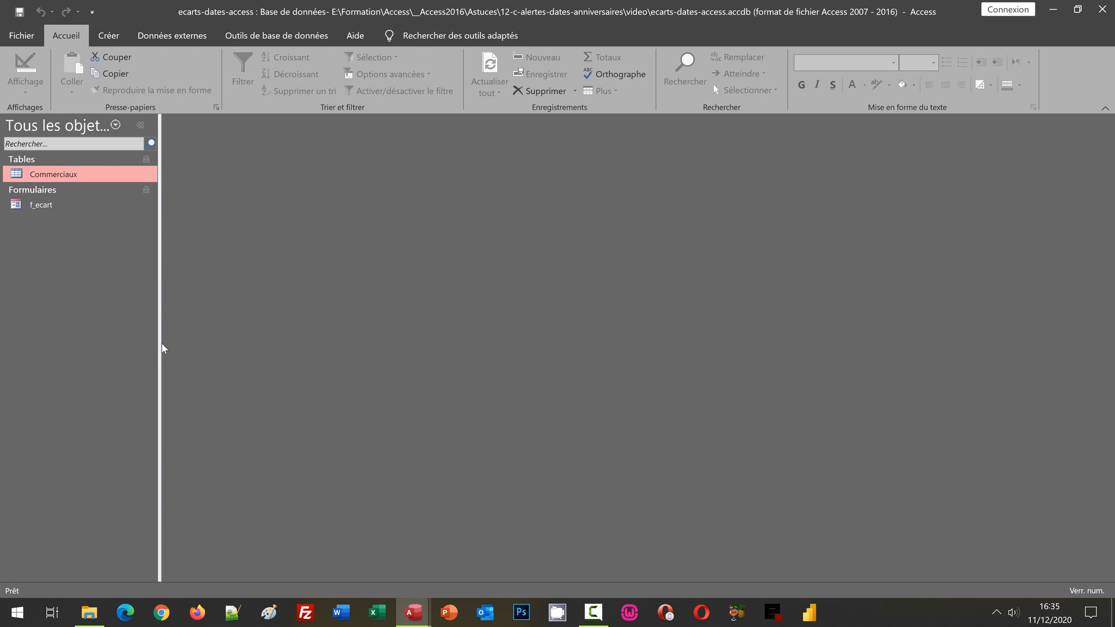
- Create a new query in Design view with the Commerciaux table, and move the table's field list lower in the diagram area
click(115, 43)
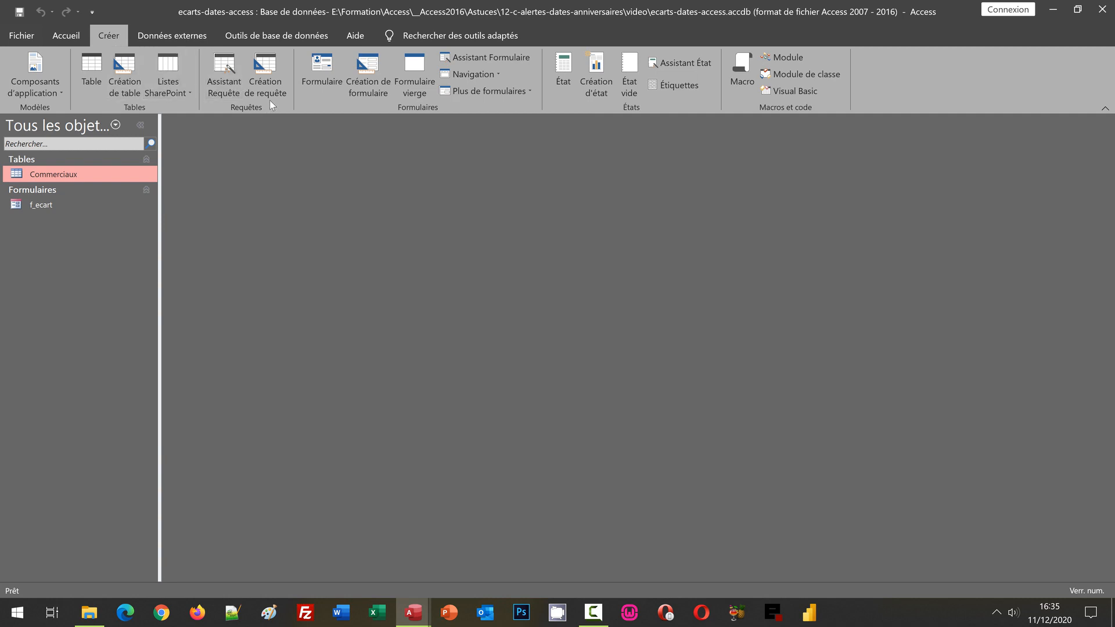
click(270, 82)
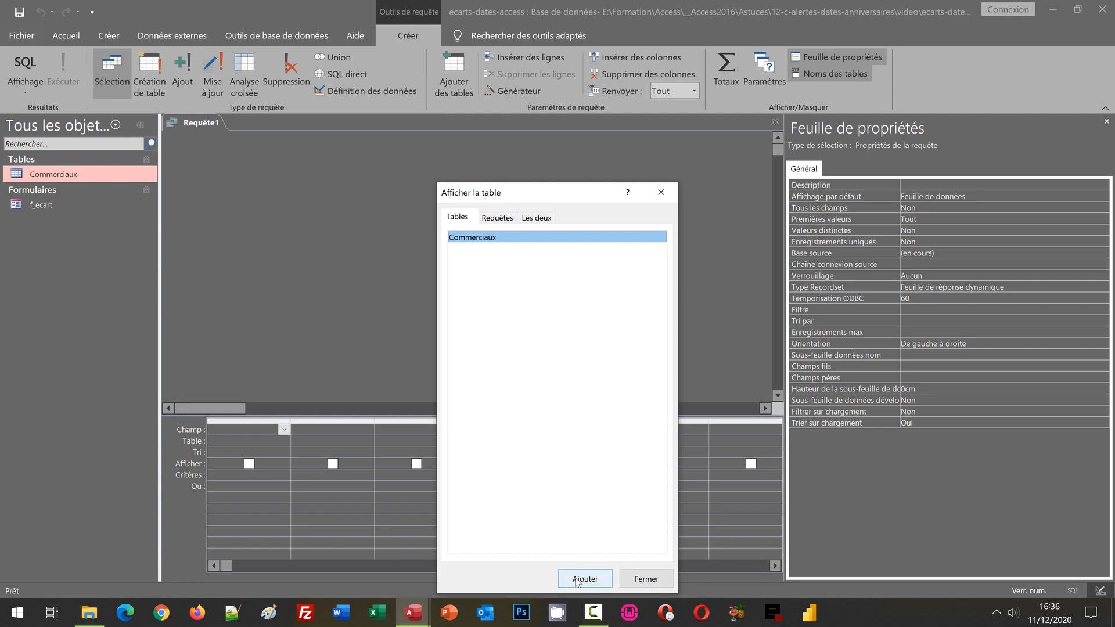
click(602, 580)
click(646, 580)
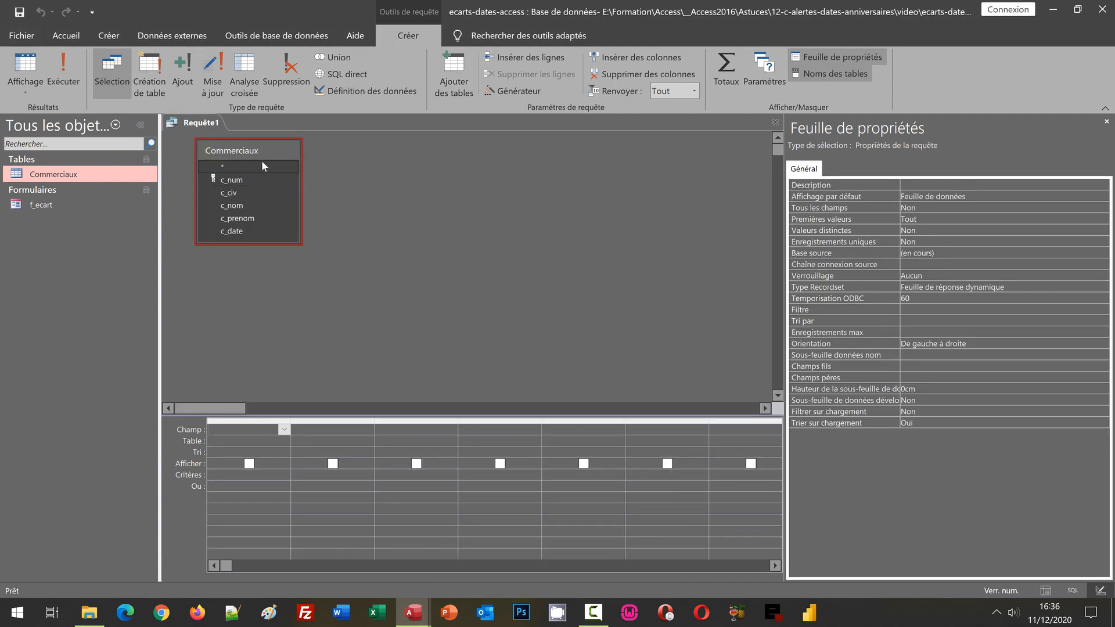
drag(259, 151, 268, 302)
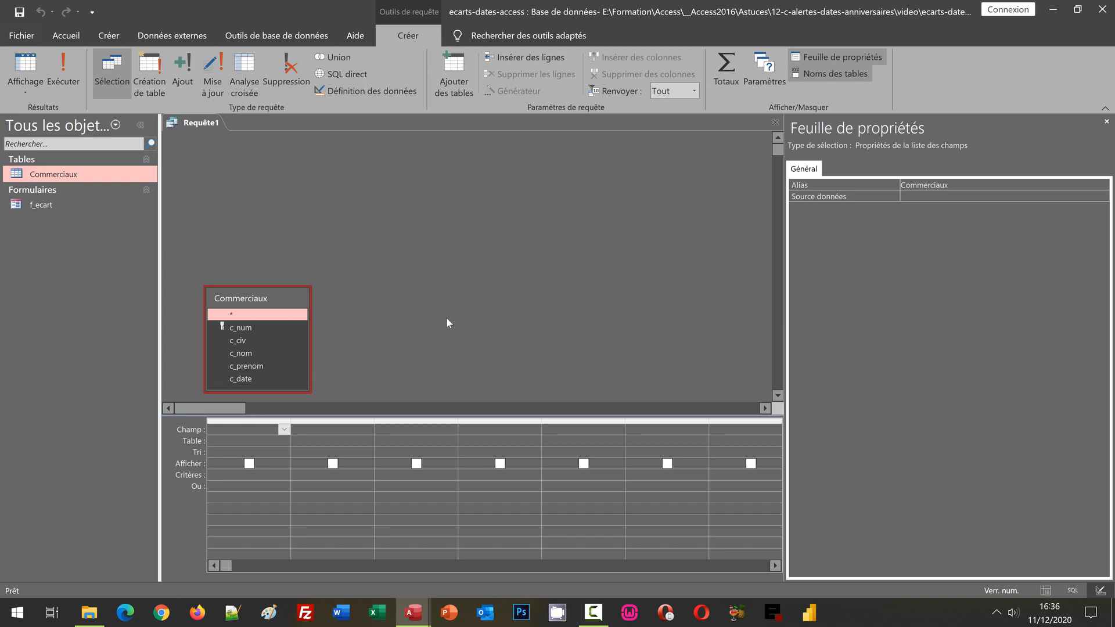
- Add all fields from c_num to c_date of the Commerciaux table to the query grid
click(240, 328)
shift+click(249, 378)
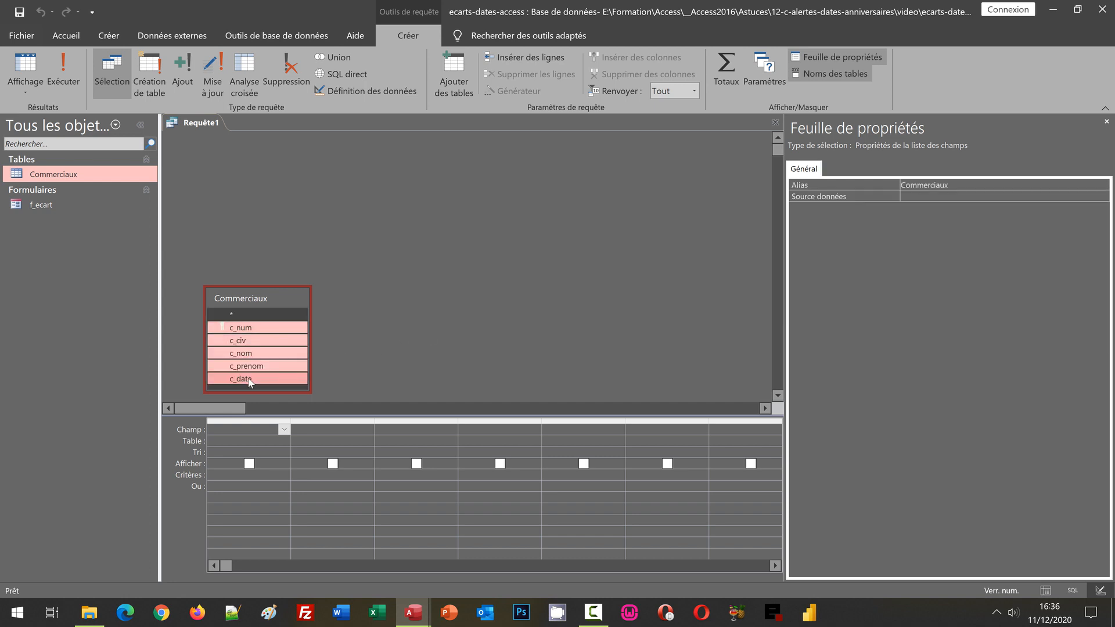
drag(241, 328, 253, 431)
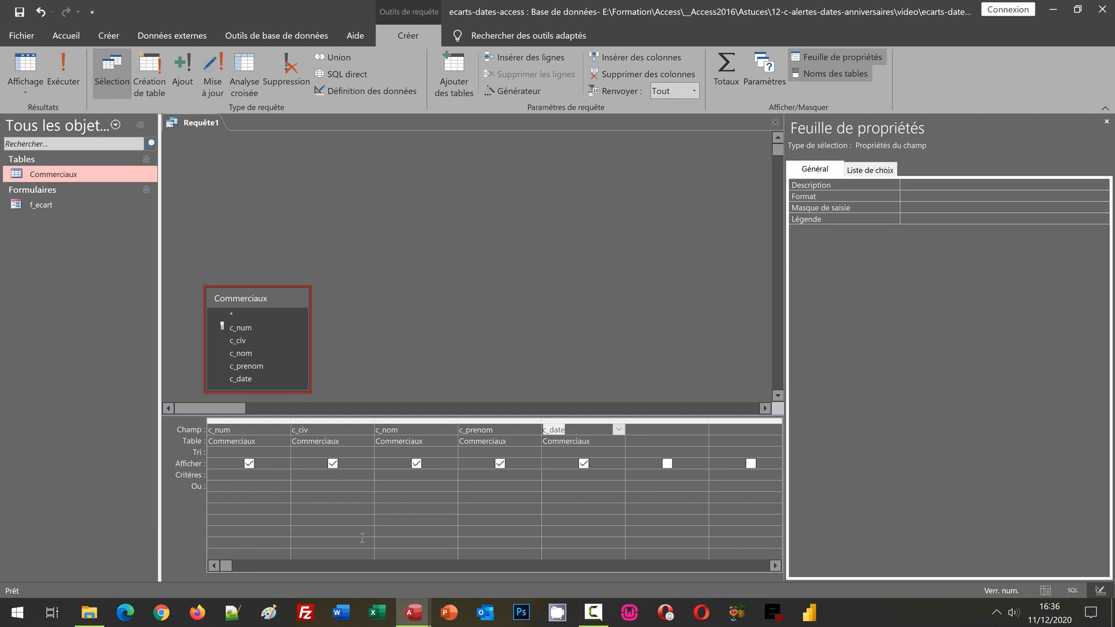
- Start a calculated field named Annees in the Expression Builder for the empty column after c_date
click(647, 430)
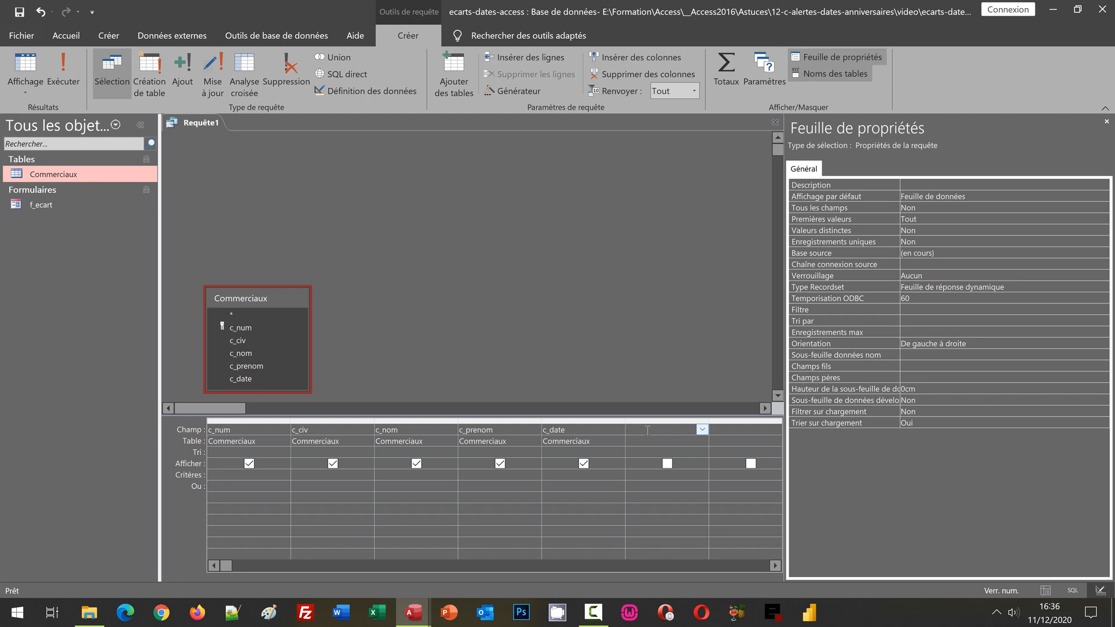
right_click(647, 430)
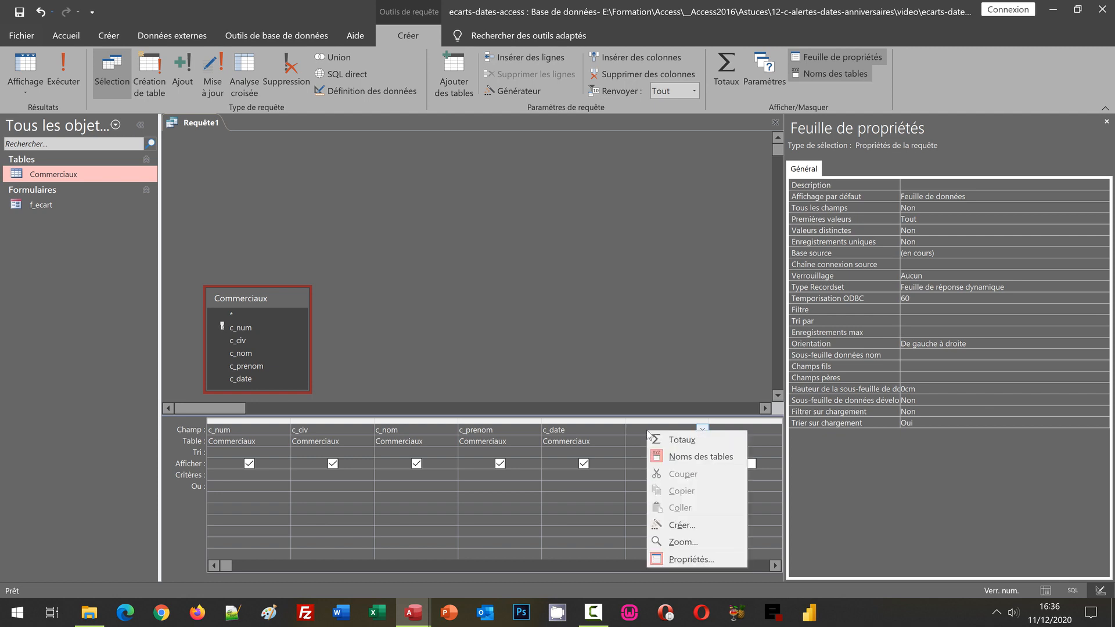
click(674, 525)
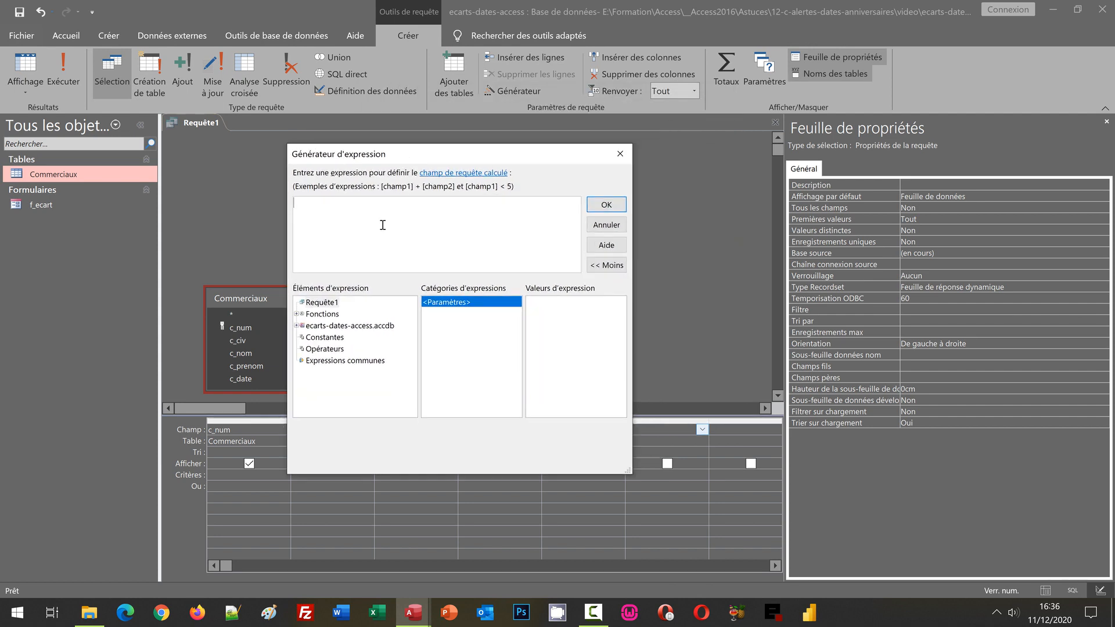
text(A)
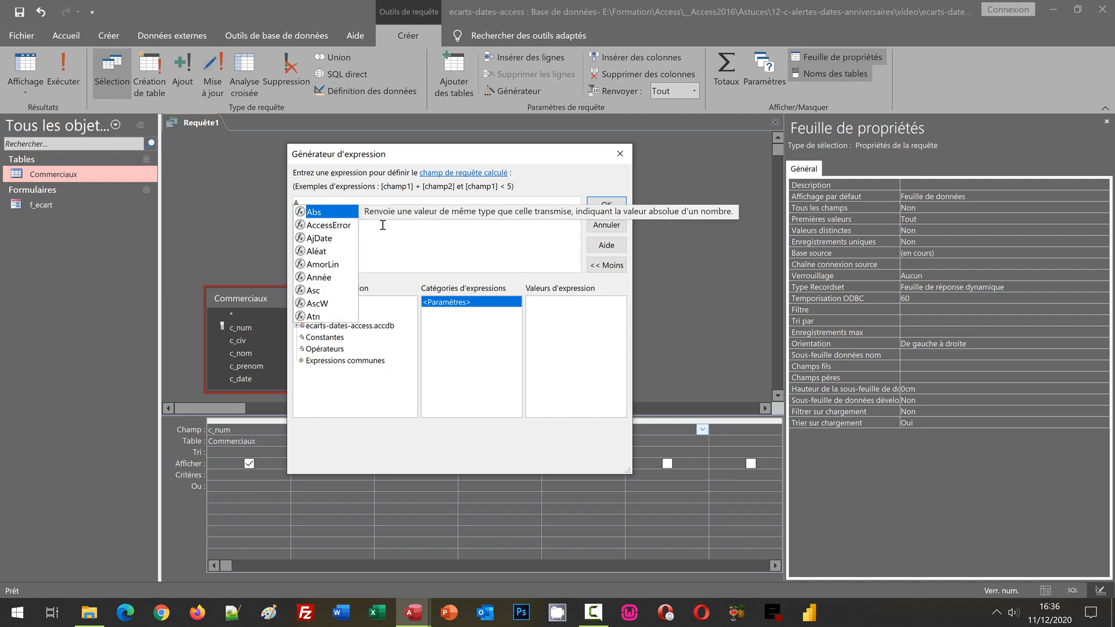
text(nnees)
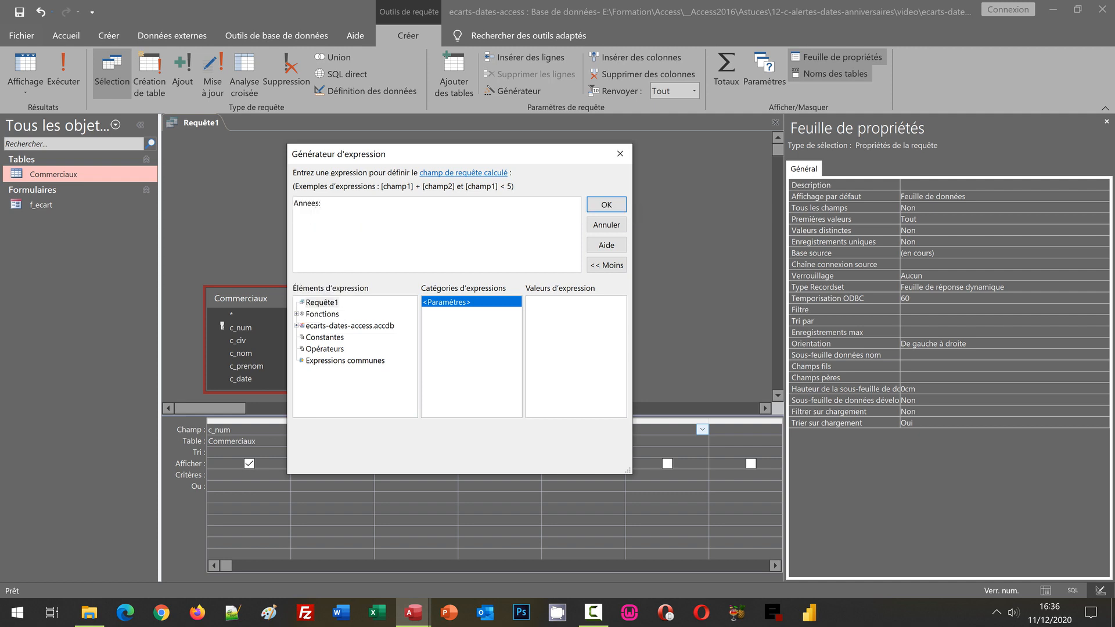
text(:DiffDate)
- Begin the Annees expression with the DiffDate function, using the interval "aaaa" and [c_date] as the start date
text(("aaaa"; [c)
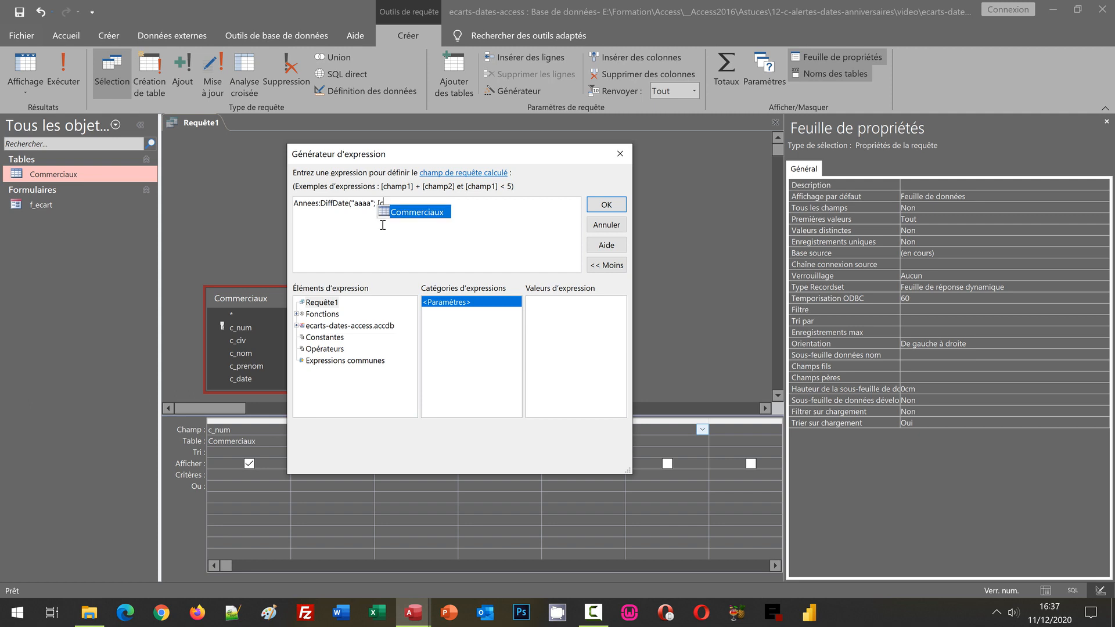
text(_daye)
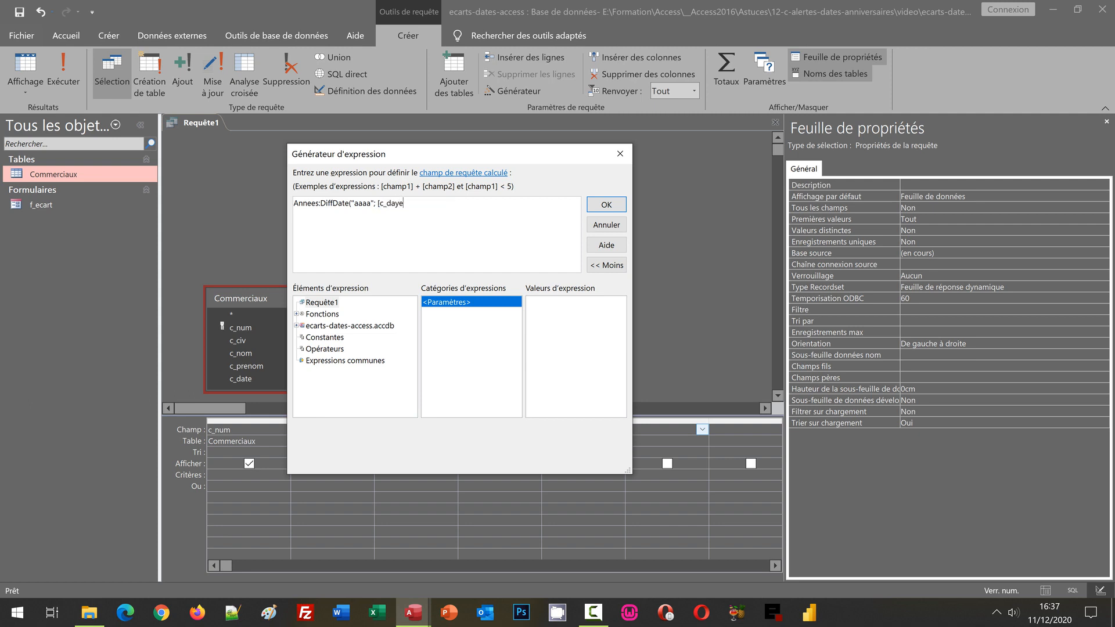
key(BackSpace)
key(BackSpace)
text(t)
key(End)
text(])
- Complete the DiffDate expression with Maintenant() as the end date, validate it, and widen the Annees column to fit
drag(499, 154, 493, 63)
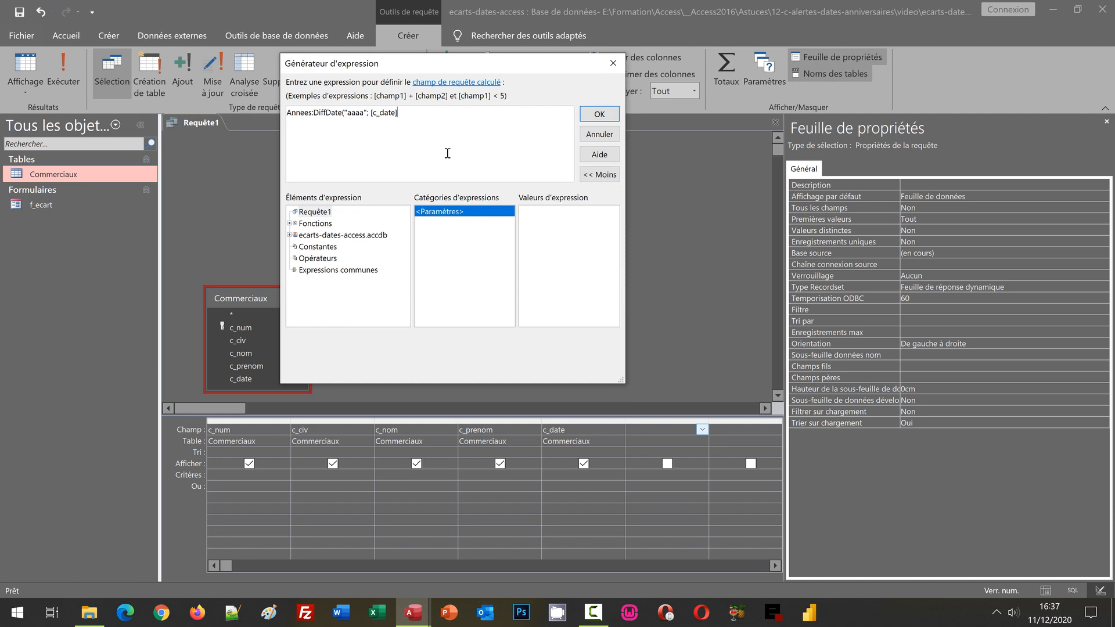
text(;)
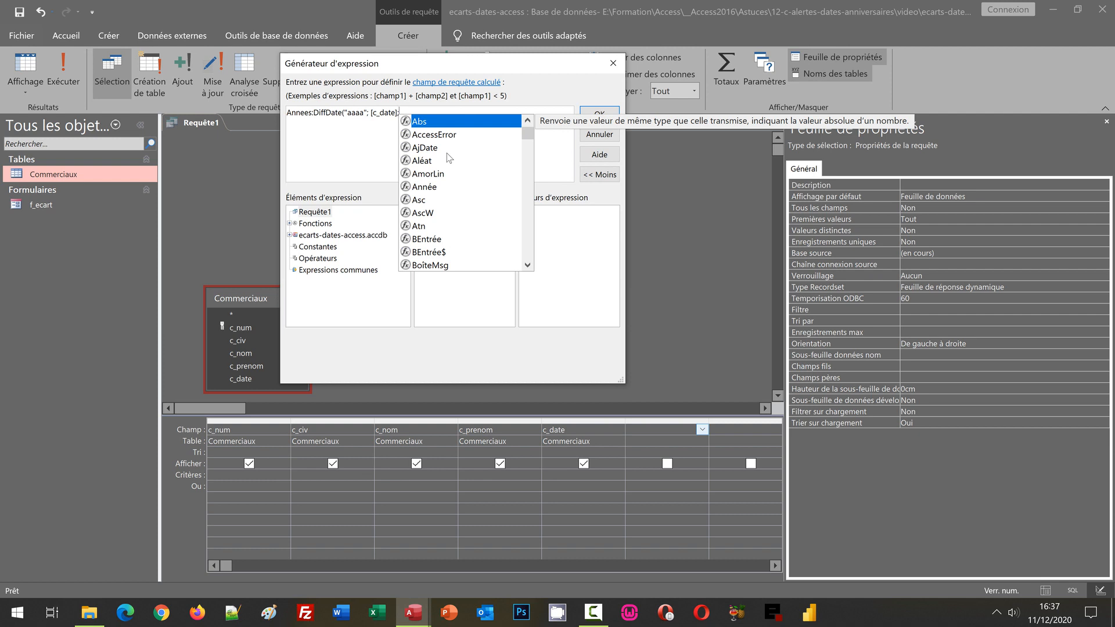
text(Maintenant)
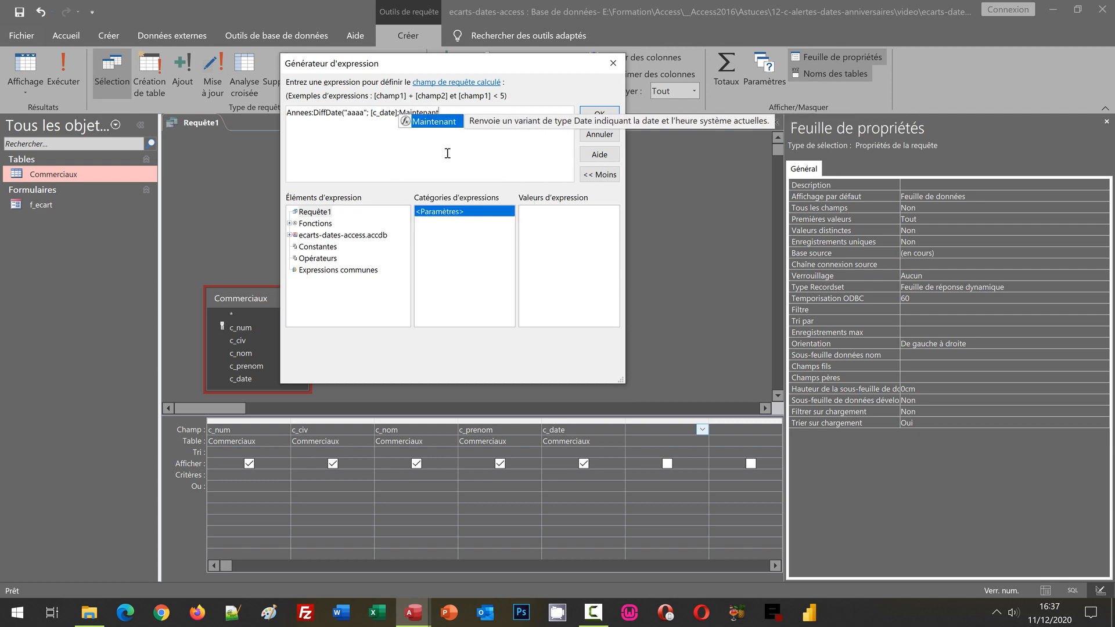
text(())
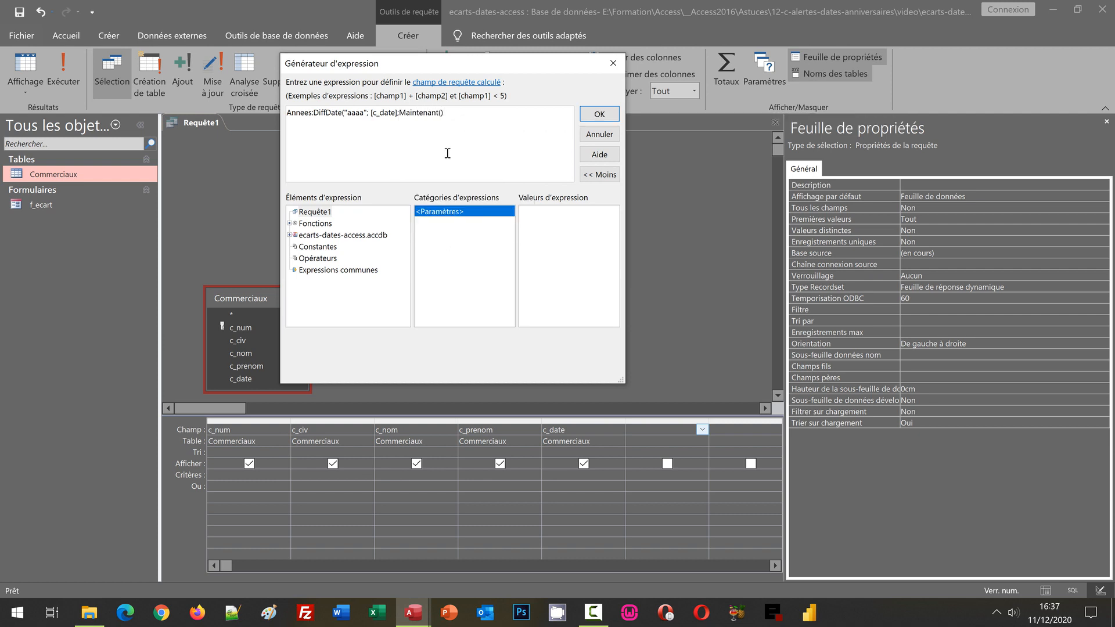
text())
click(599, 114)
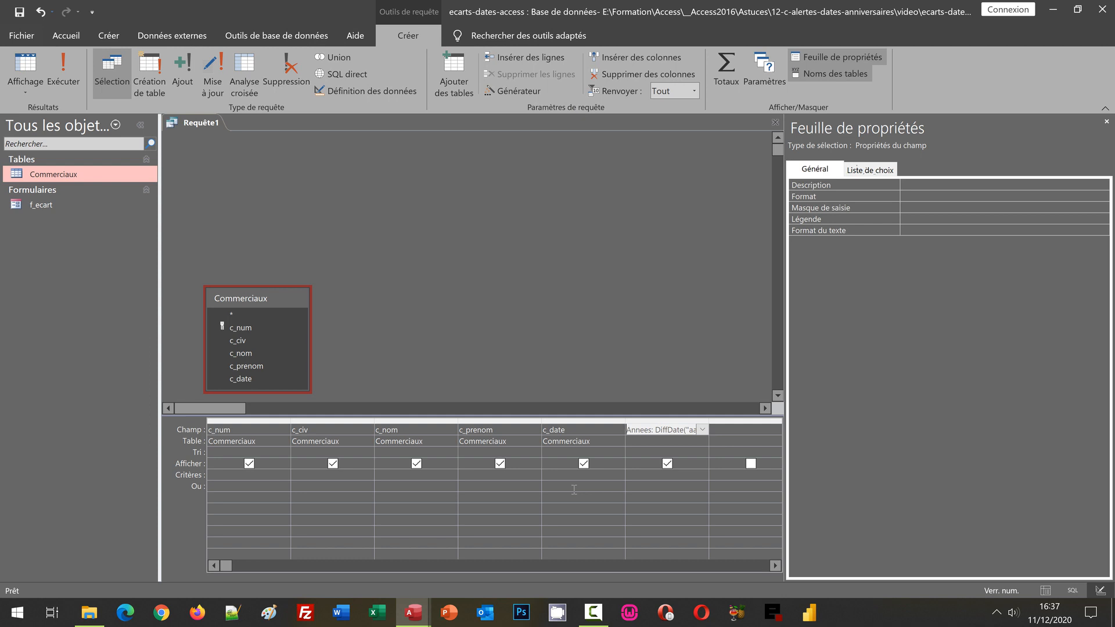
double_click(710, 421)
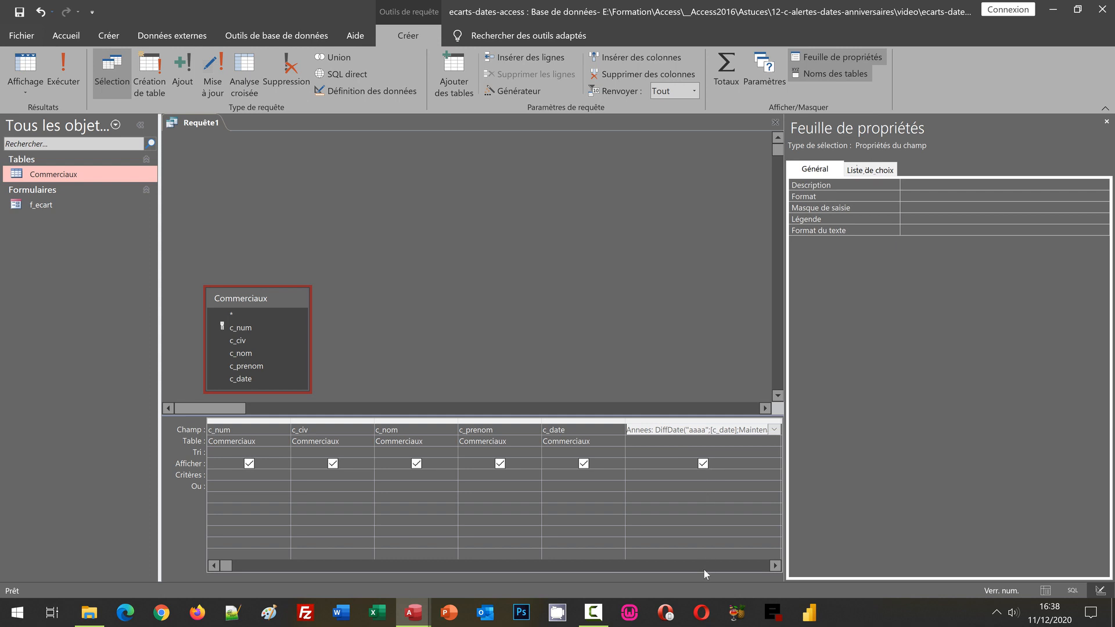
- Copy the whole Annees expression and paste it into the Expression Builder for the empty column that follows it
click(779, 573)
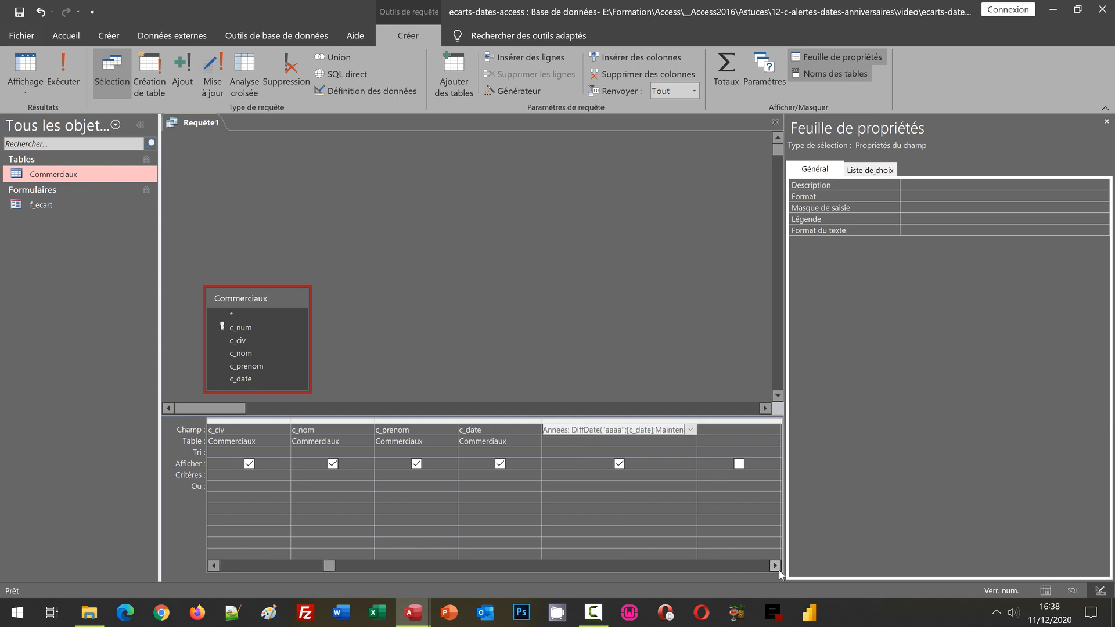
click(779, 572)
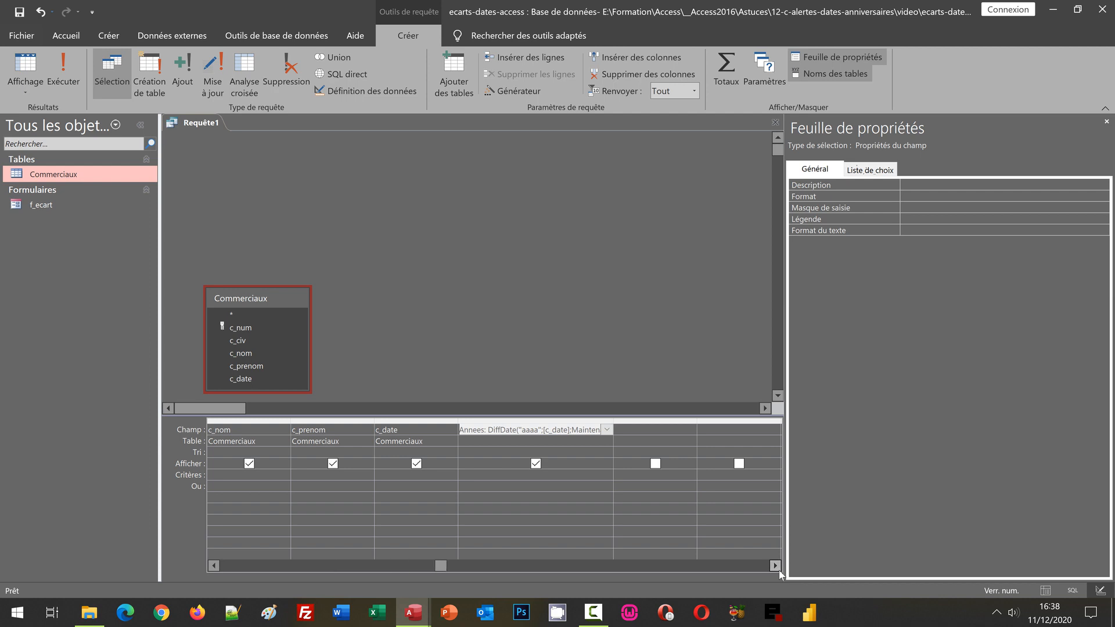
click(632, 429)
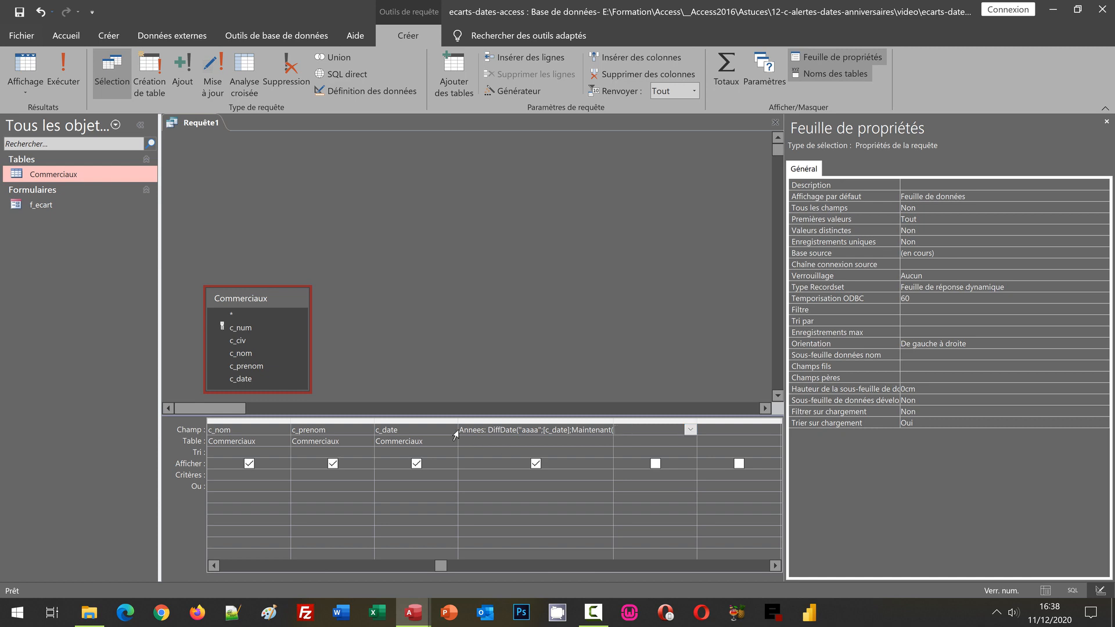
drag(460, 430, 649, 429)
key(ctrl+c)
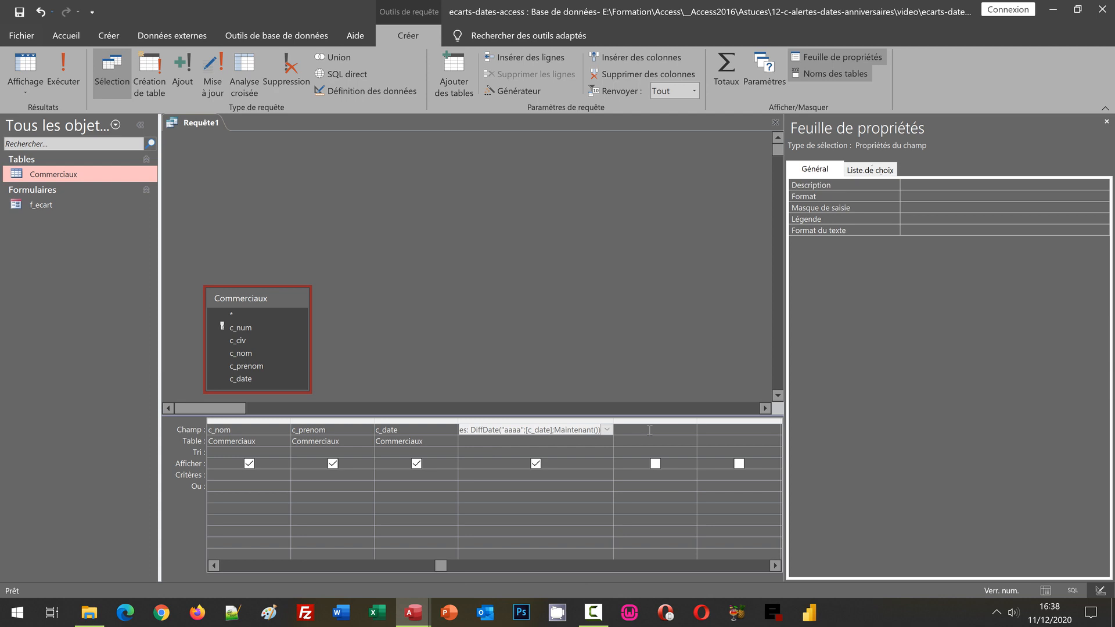
click(649, 430)
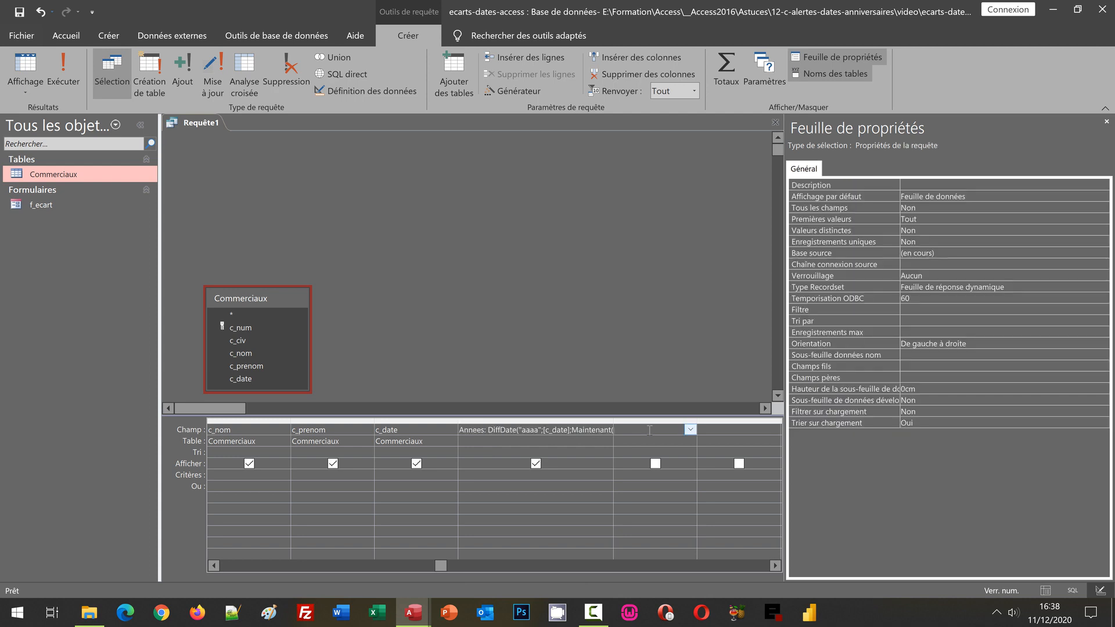
right_click(650, 431)
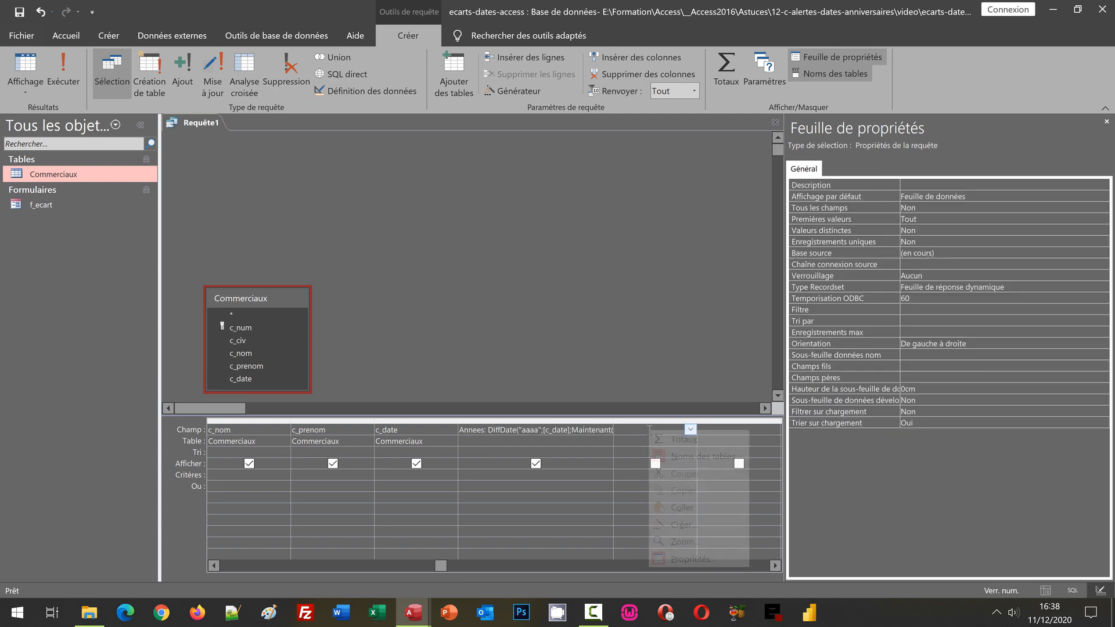
click(690, 525)
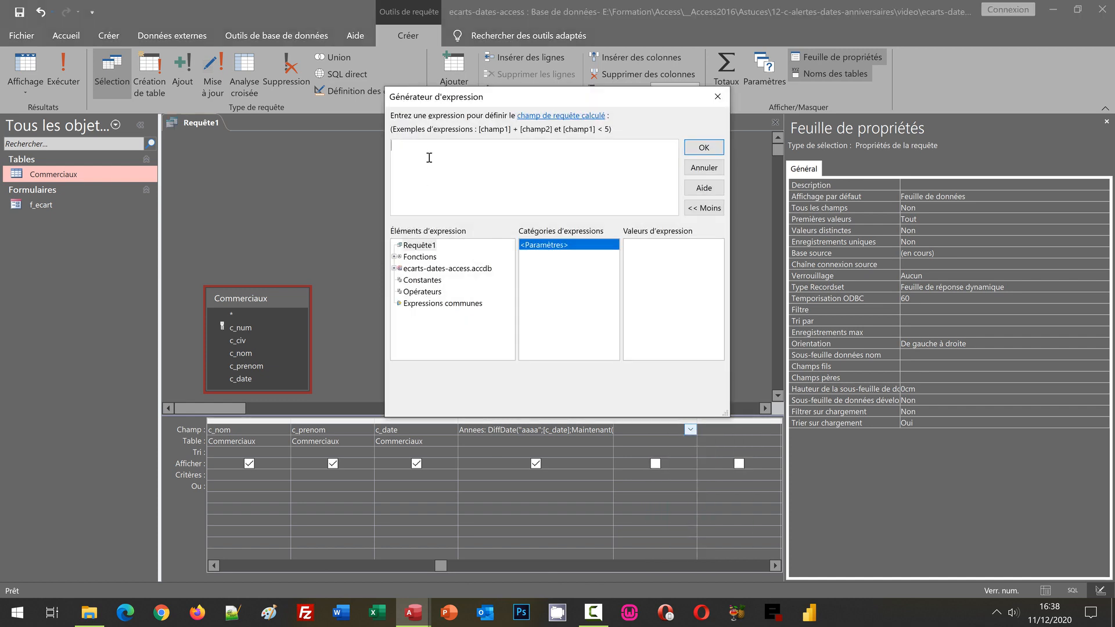
drag(487, 101, 319, 134)
key(ctrl+v)
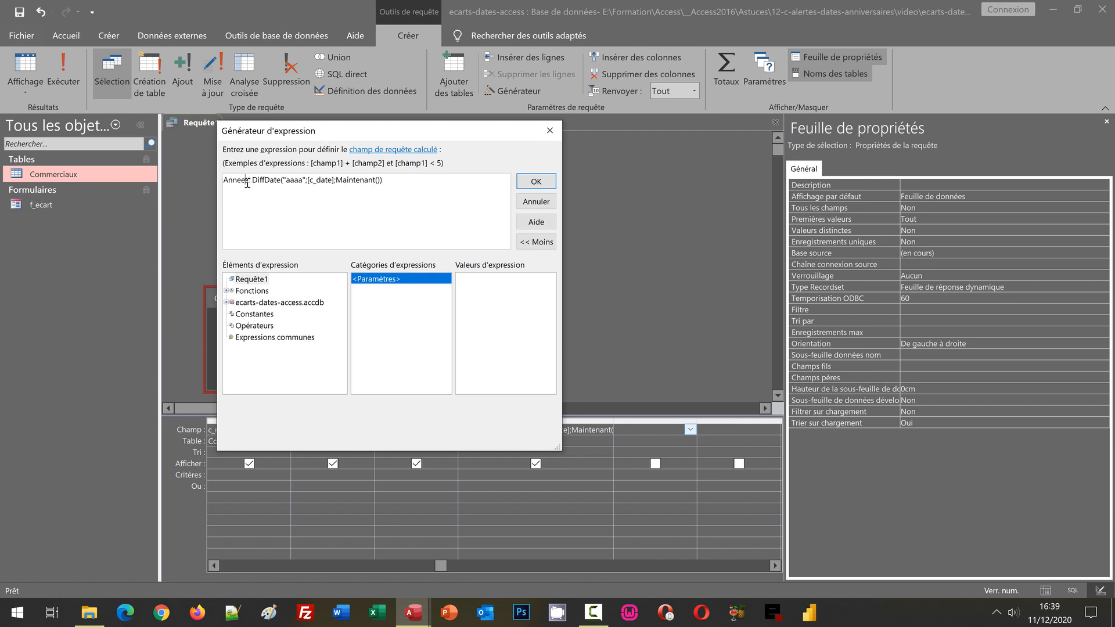
- Rename the calculated field in the pasted expression as Jours
key(shift+Home)
text(Jours)
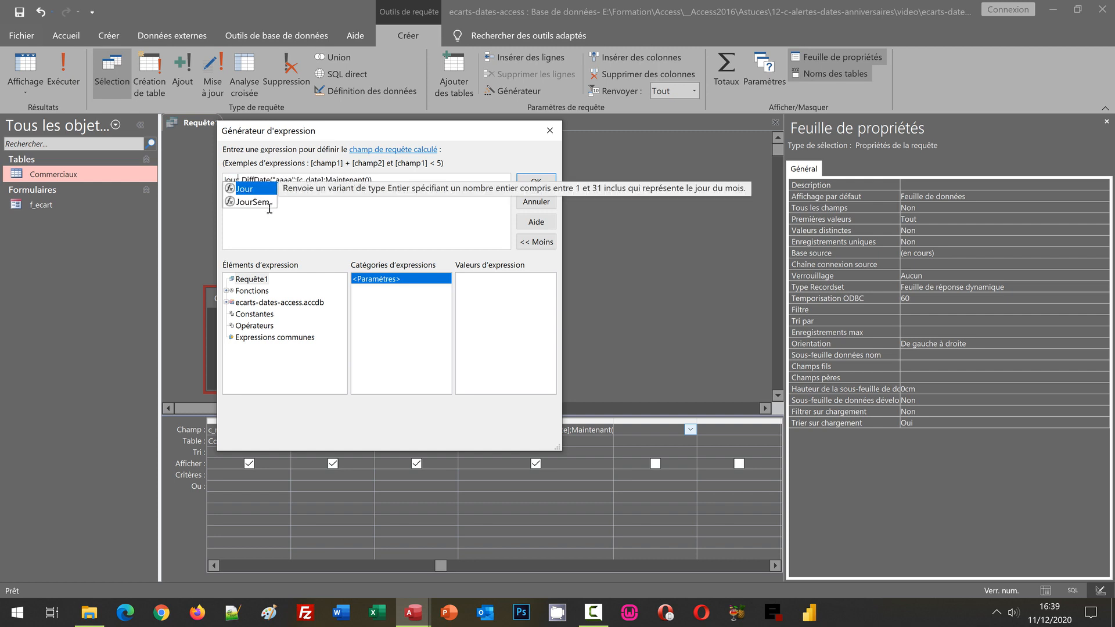
key(Escape)
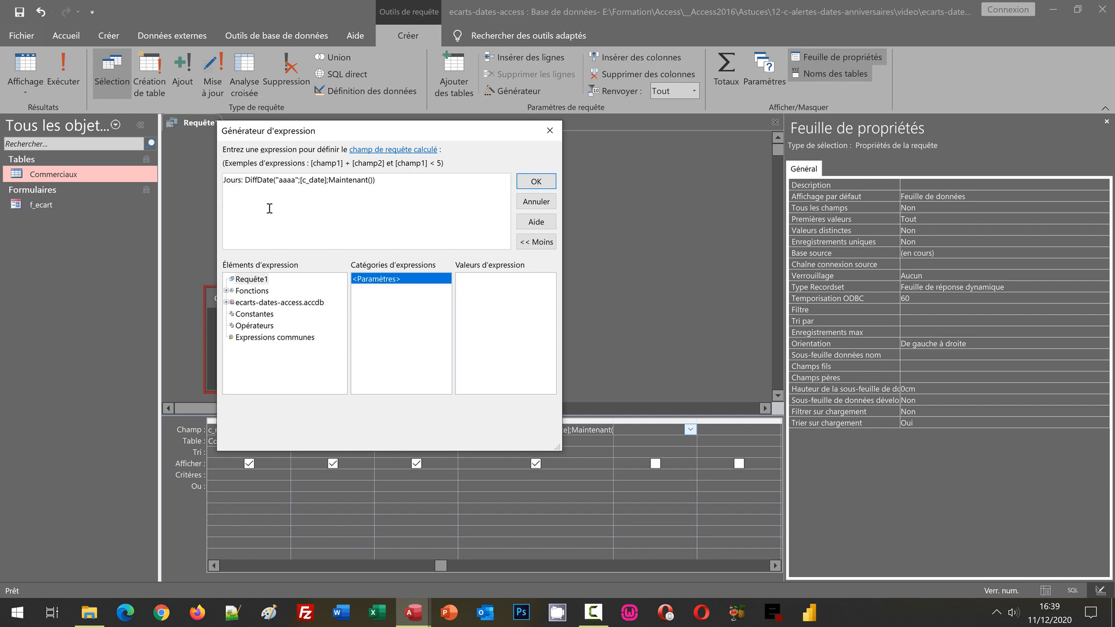
- Set the DiffDate interval of Jours to "j", validate the expression, and widen the Jours column to fit
double_click(287, 180)
key(Right)
key(Left)
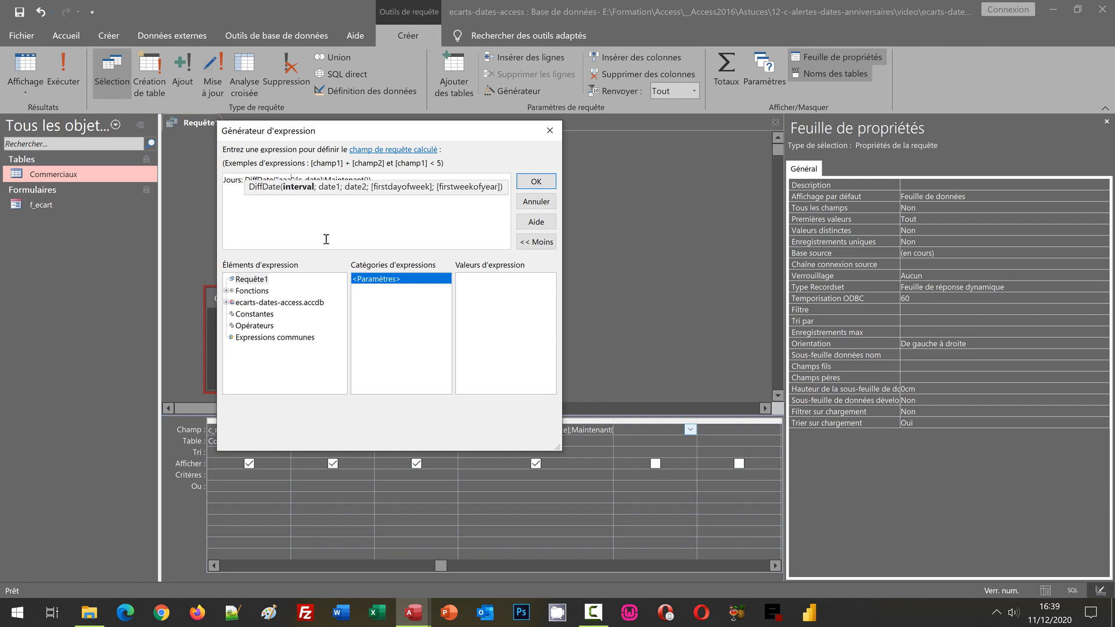
key(BackSpace)
key(BackSpace)
key(BackSpace)
key(BackSpace)
click(379, 222)
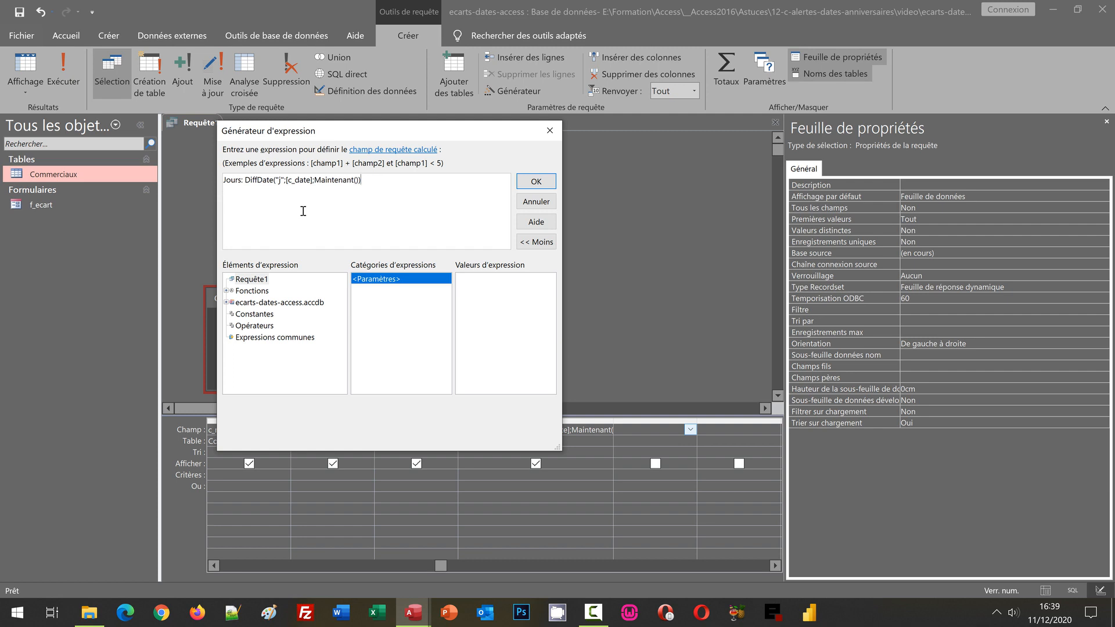
click(533, 183)
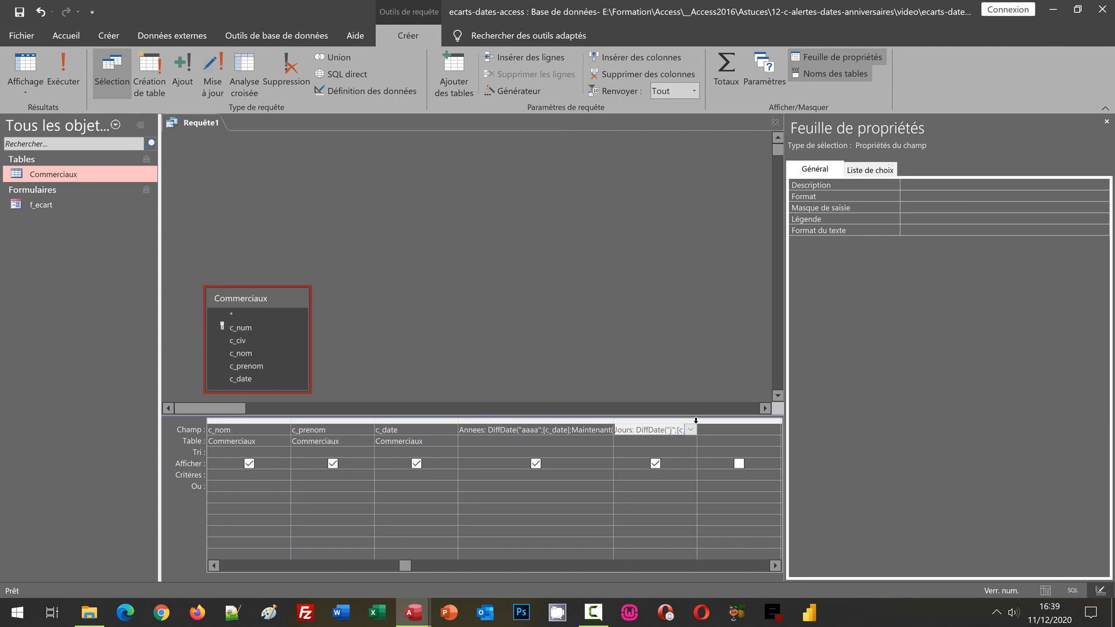
double_click(697, 419)
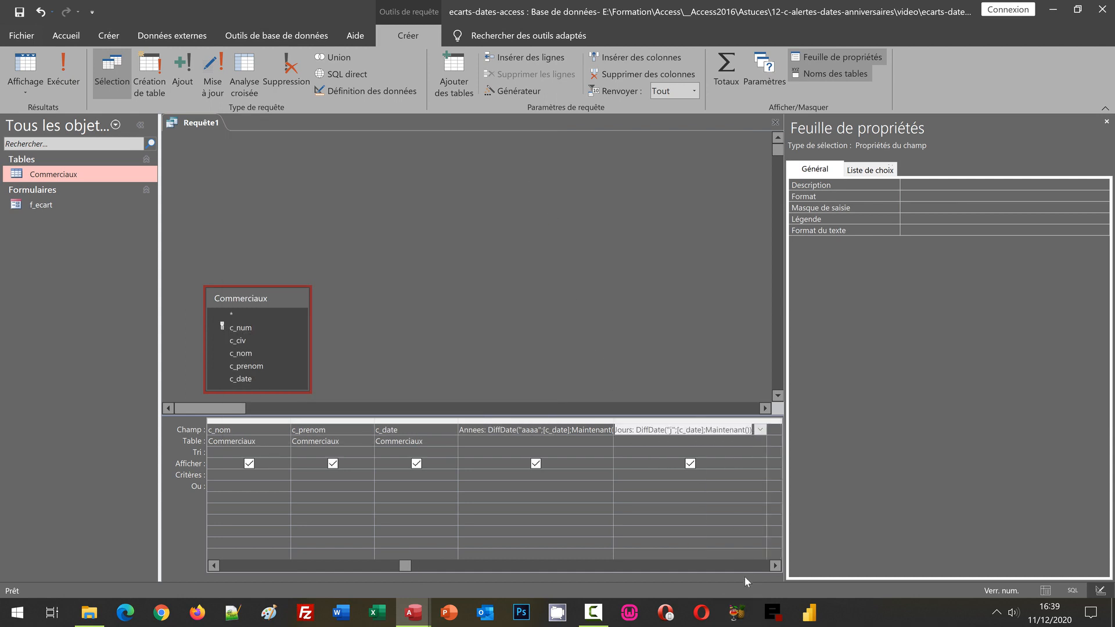
- Save the query as r_ecart and display its results as a datasheet
click(744, 569)
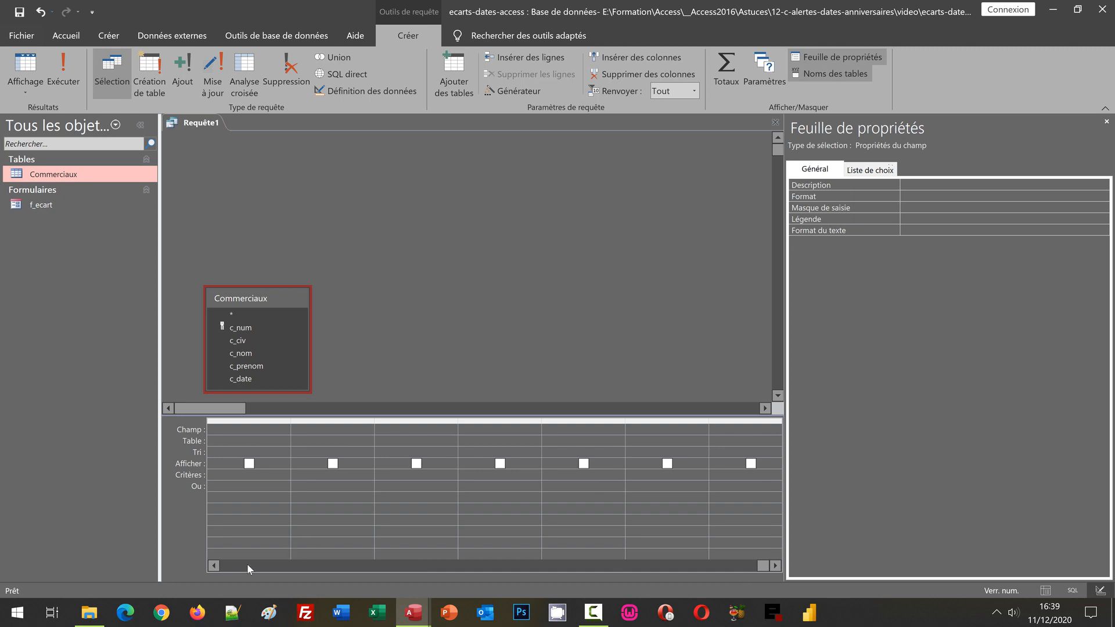
click(217, 566)
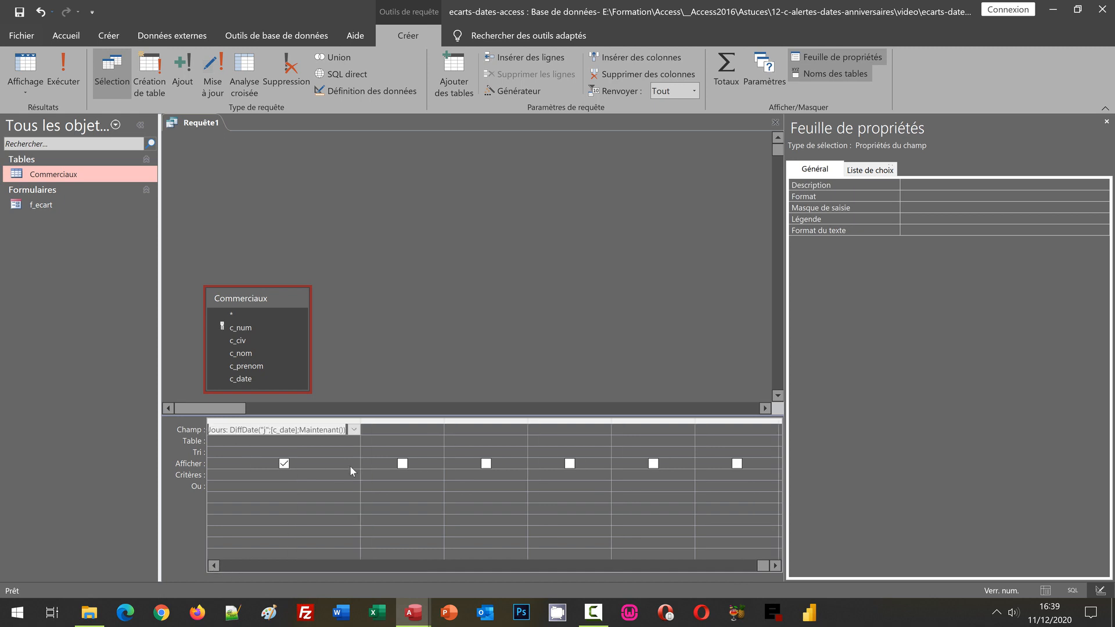
click(370, 430)
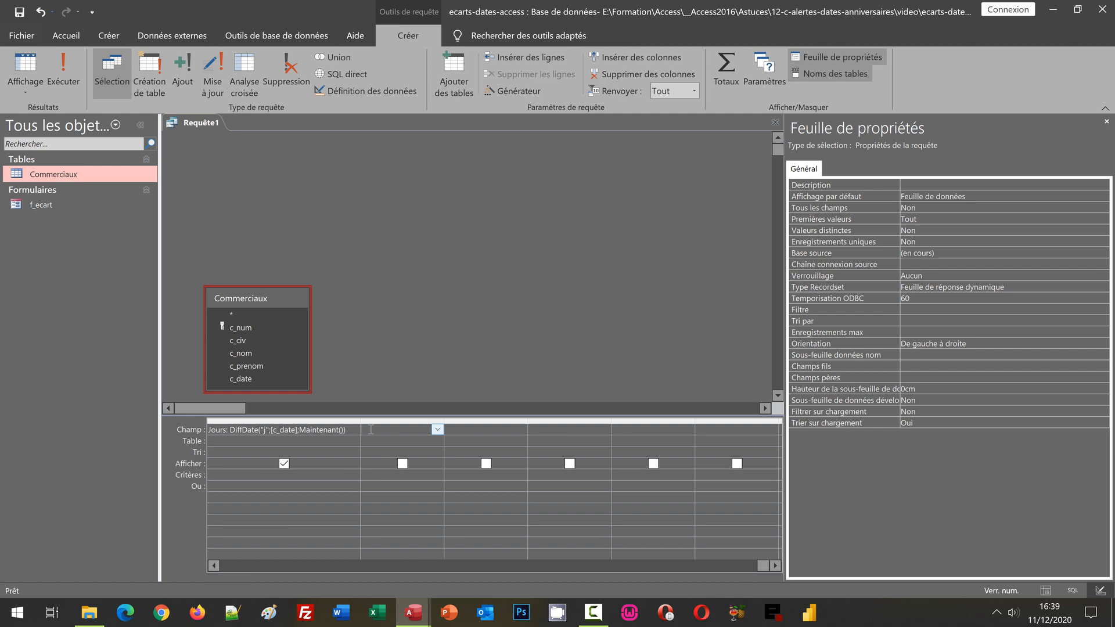
click(362, 263)
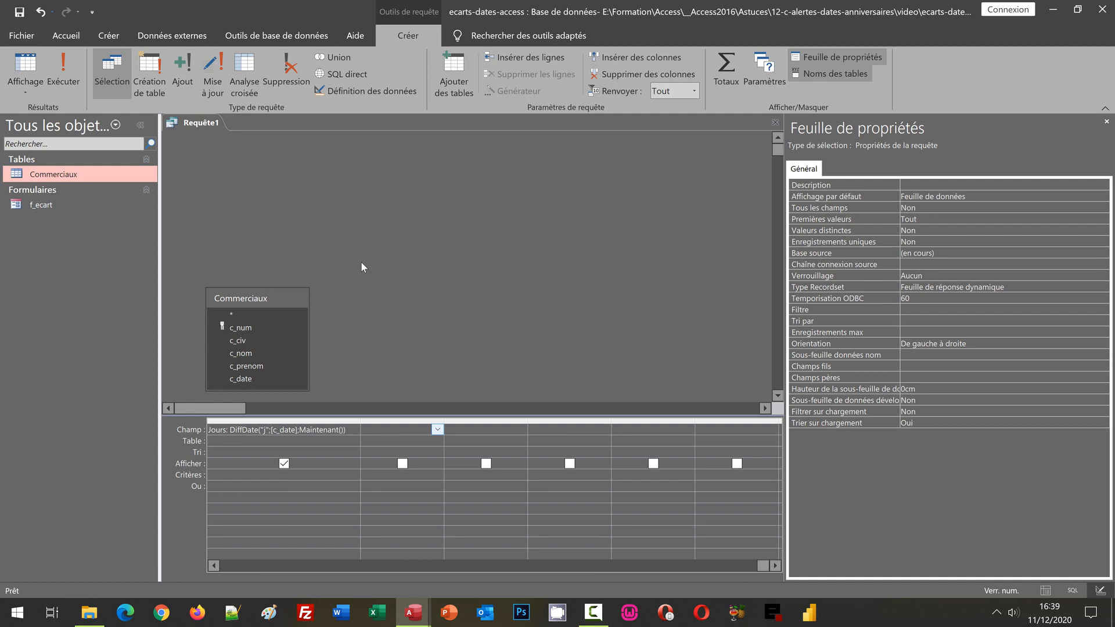
key(ctrl+s)
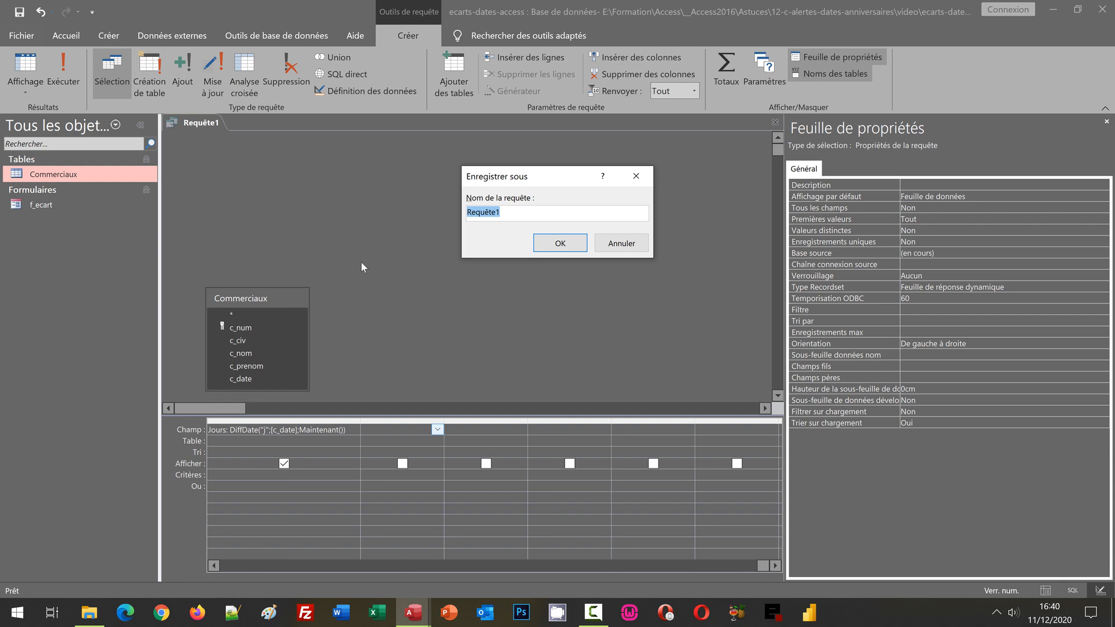
text(r_ecart)
click(547, 243)
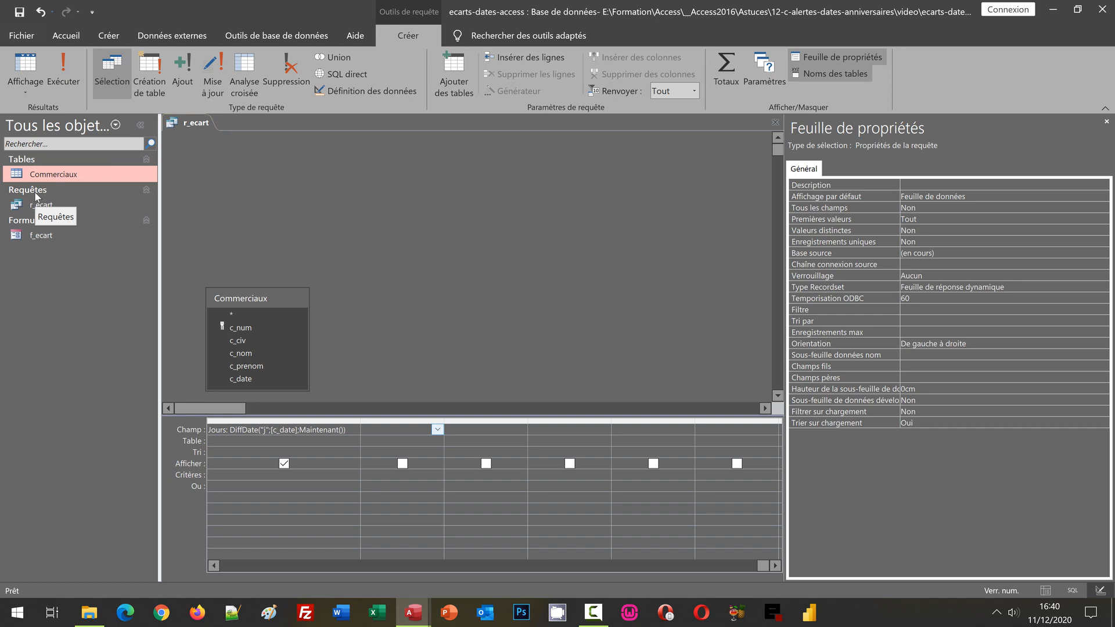
click(25, 67)
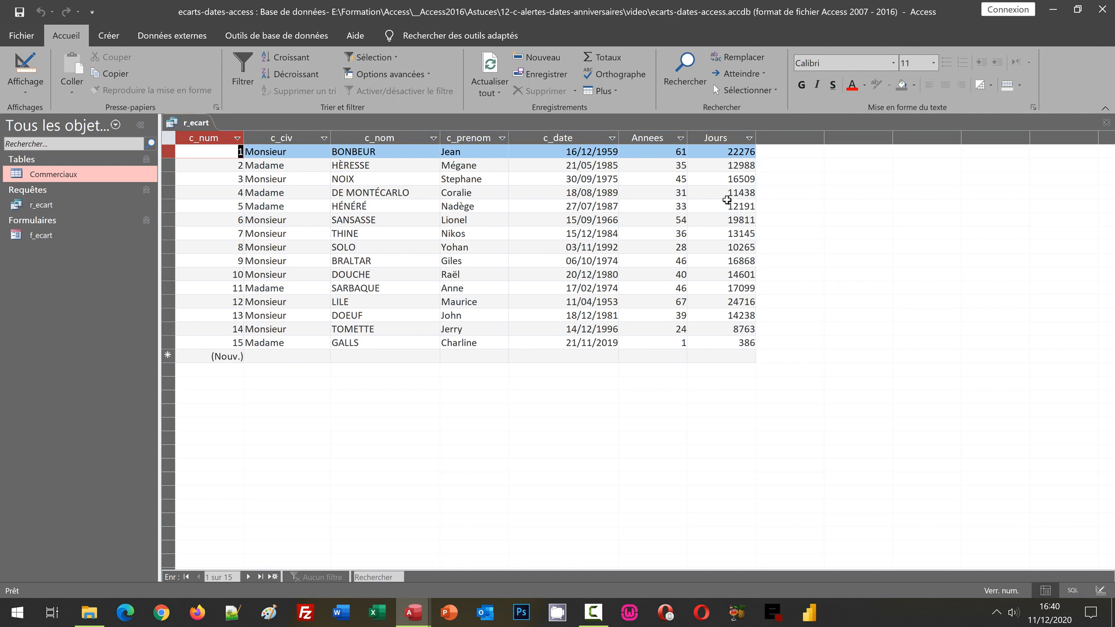
- Return the query to design view, widen the empty column after Jours, and open the Expression Builder for it
click(26, 95)
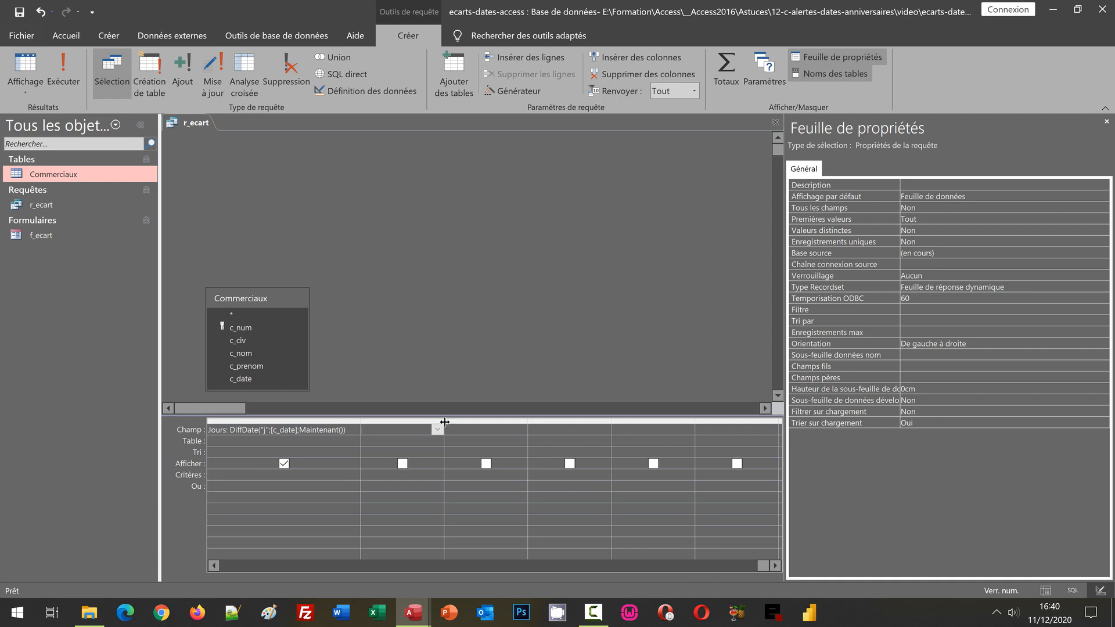
drag(445, 422, 618, 430)
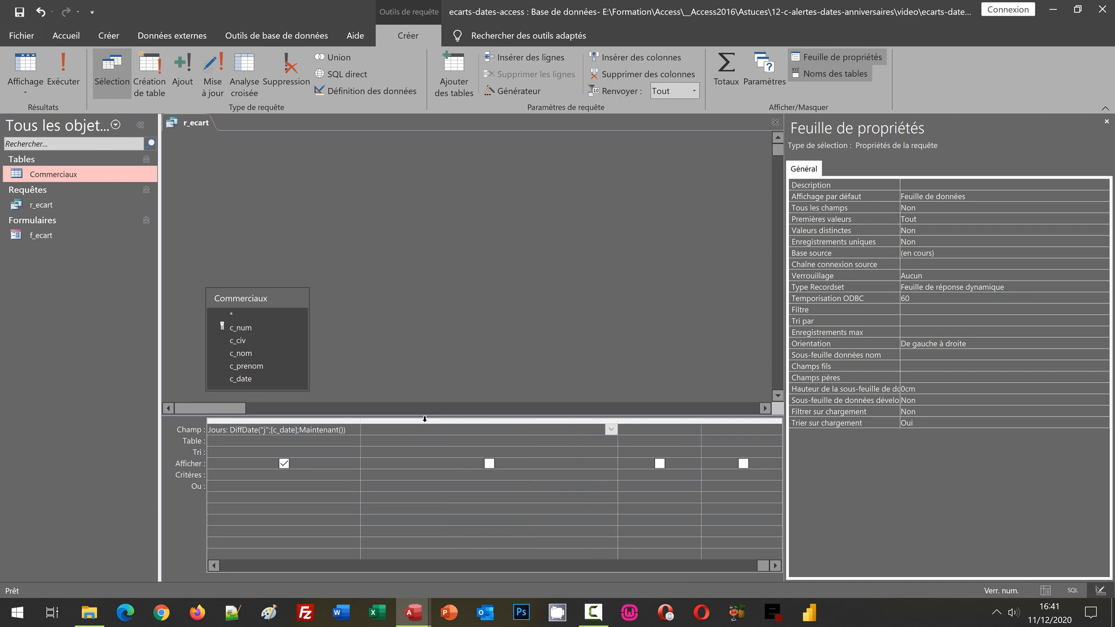
right_click(426, 430)
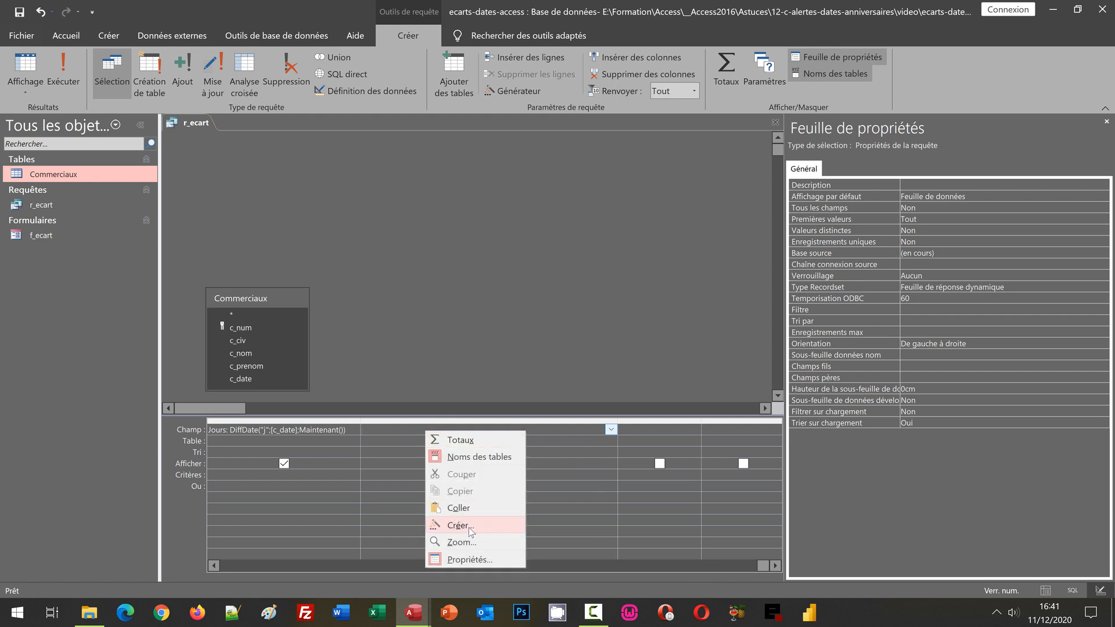
click(459, 526)
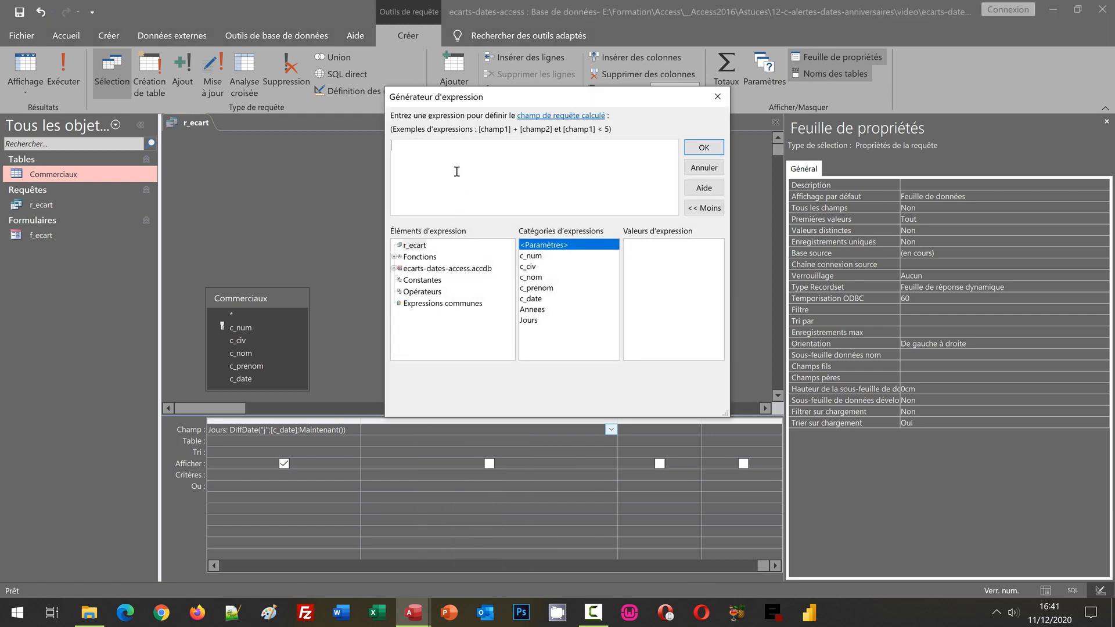
- Define the calculated field Ecart as (365,25*[Annees])-[Jours] and validate the expression
text(Ecart:(36 ,25*[An)
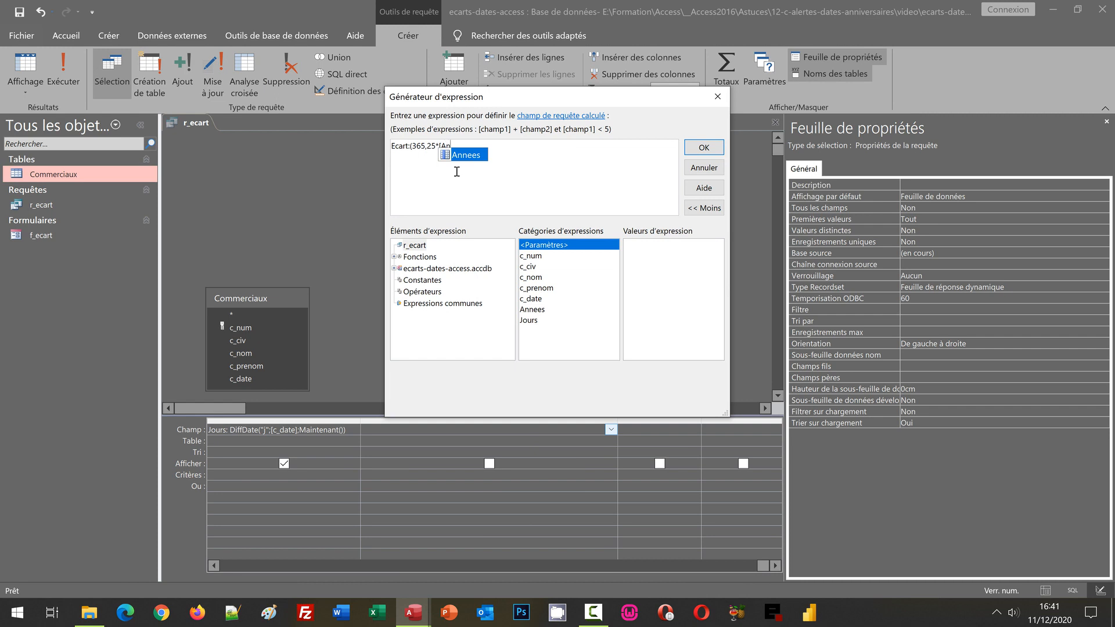
text(nees])
text()-)
text([Jour)
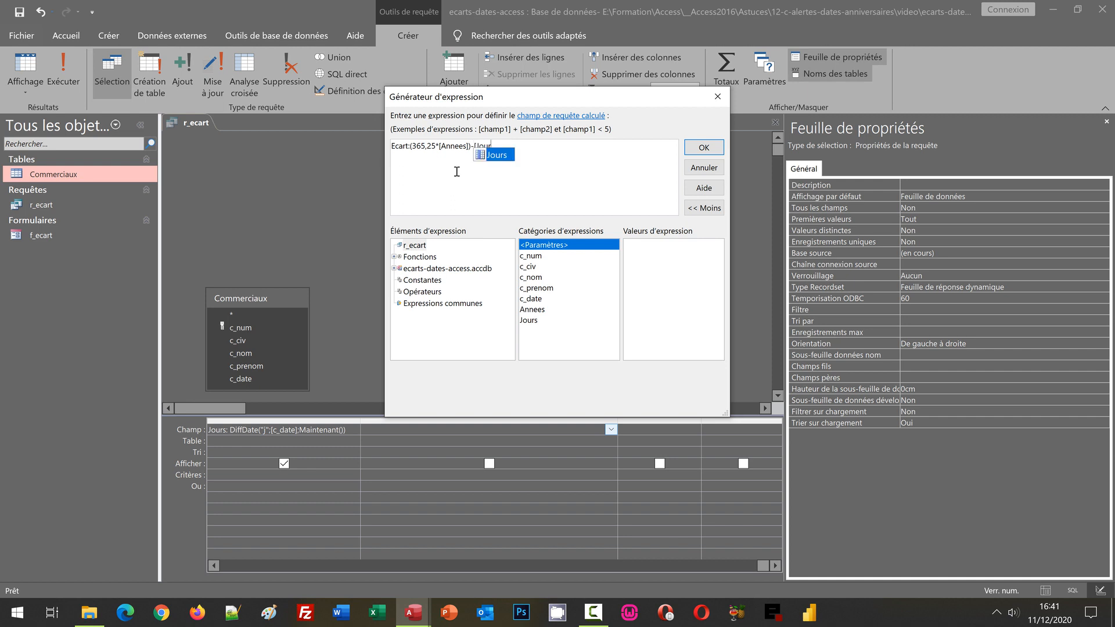
text(s])
click(703, 149)
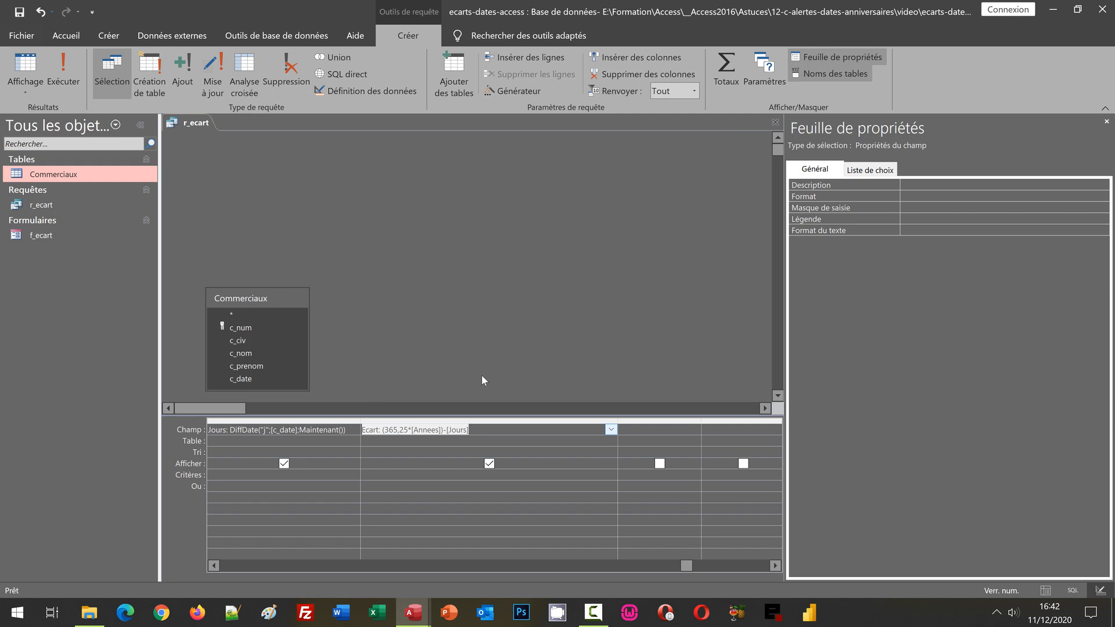
click(489, 309)
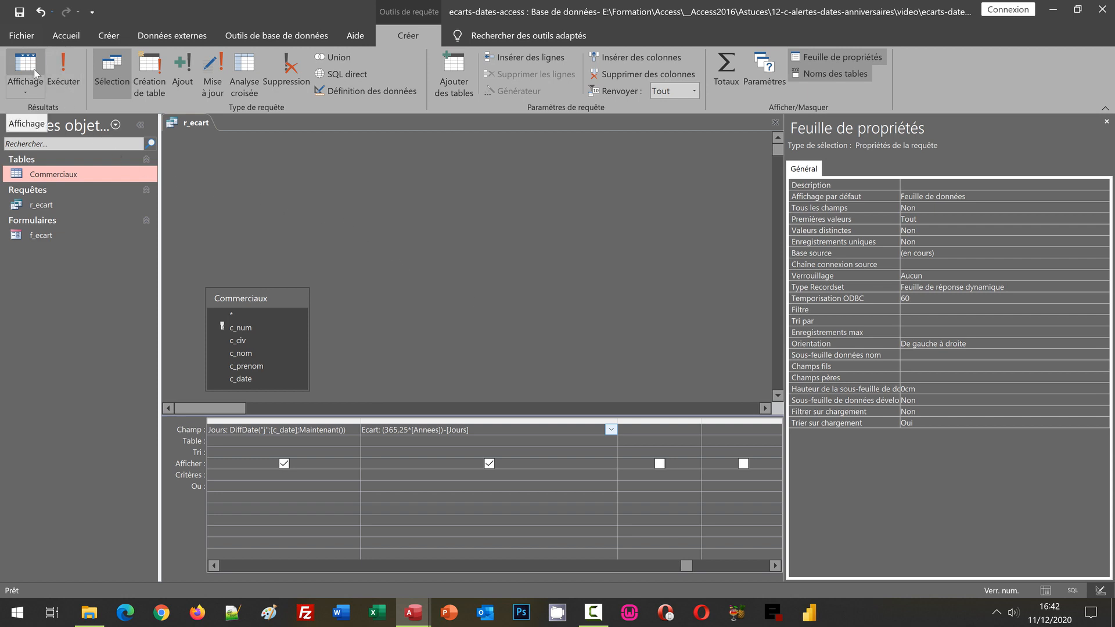
- Run r_ecart to compare the Ecart values with the birth dates, and close the query
click(60, 73)
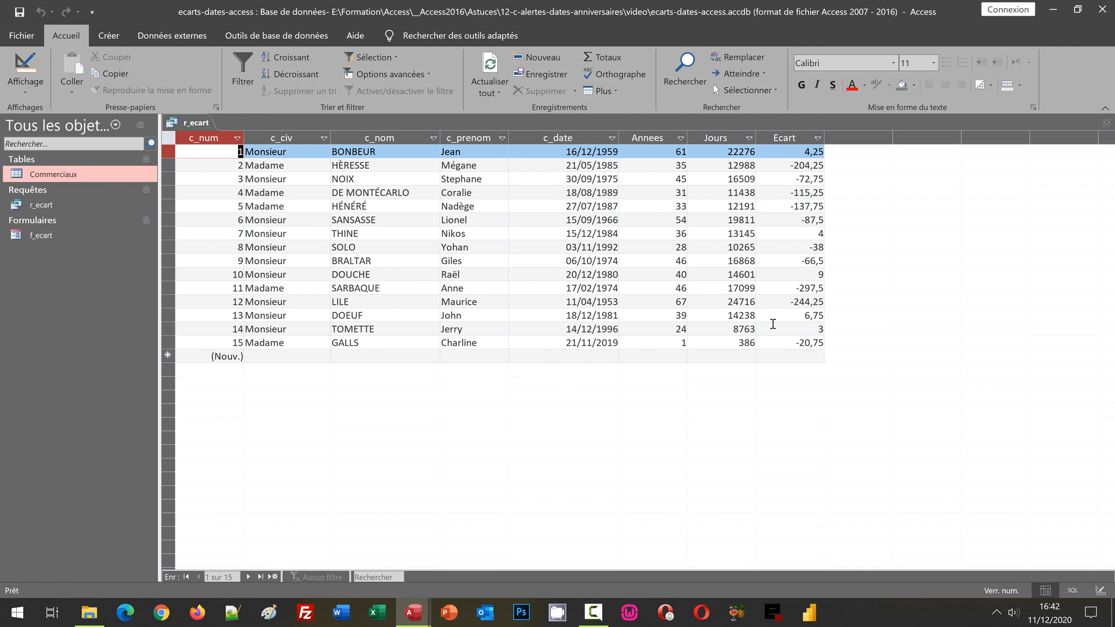
click(613, 234)
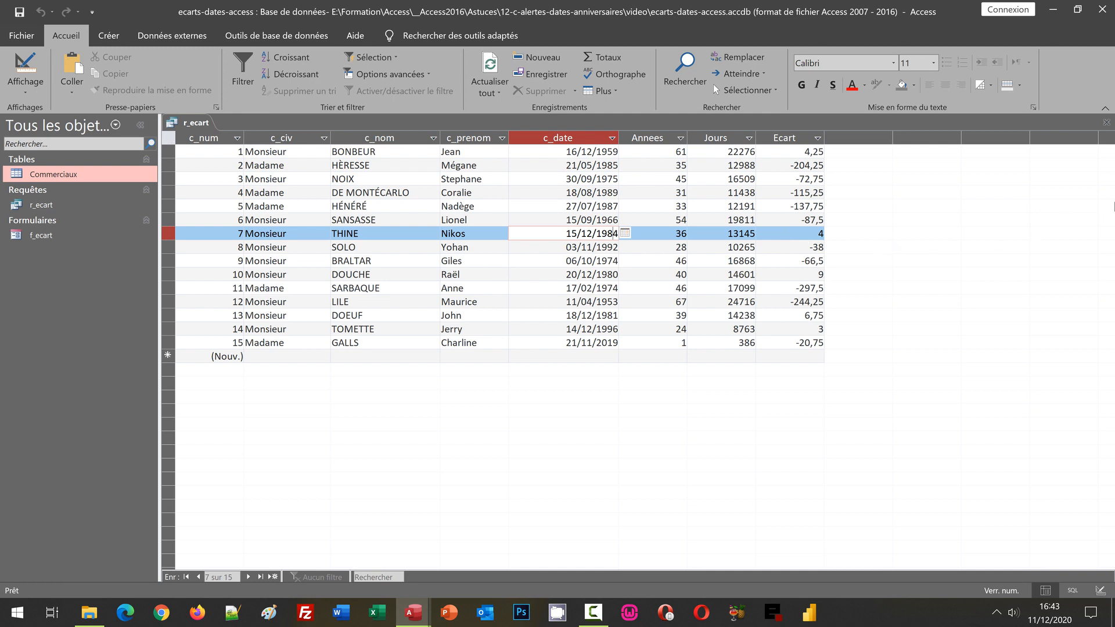
click(1106, 123)
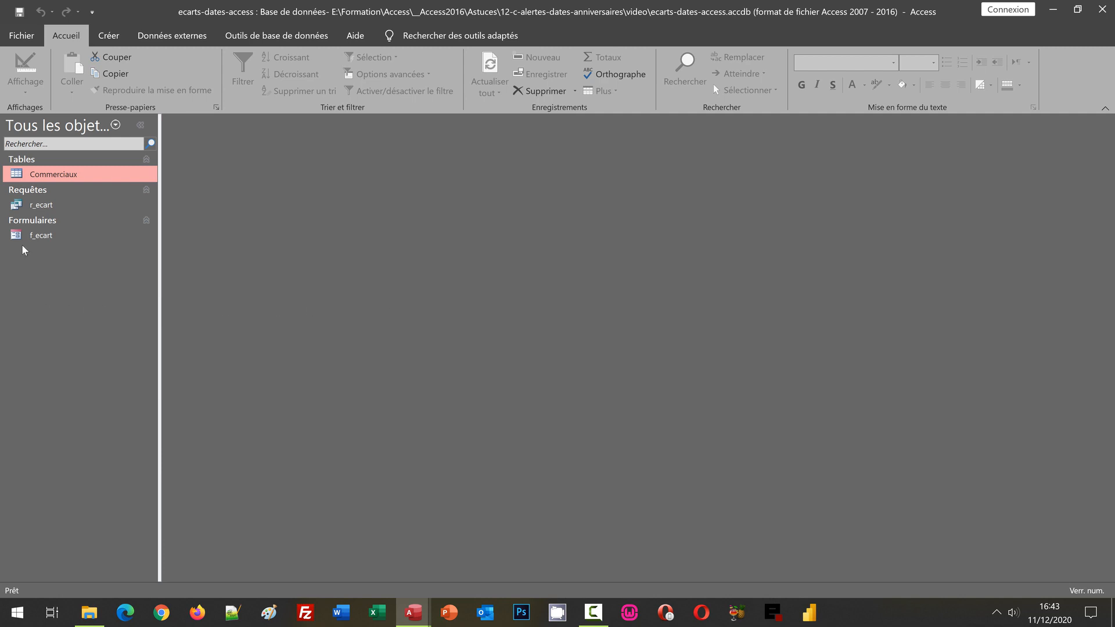
- Open the f_ecart form and switch it to design view
double_click(45, 237)
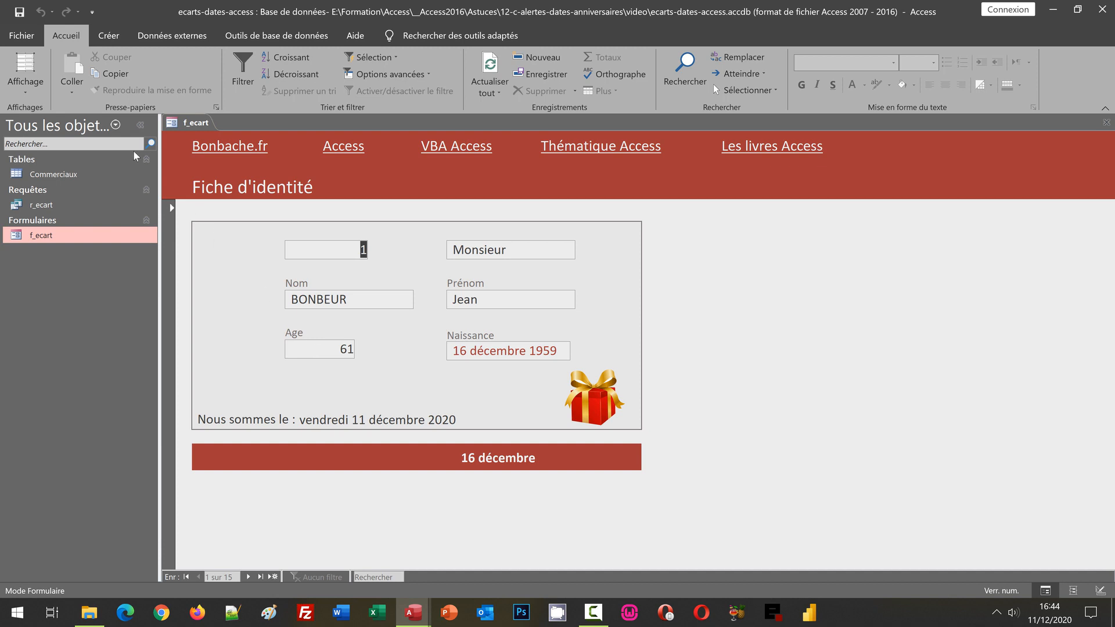
click(31, 96)
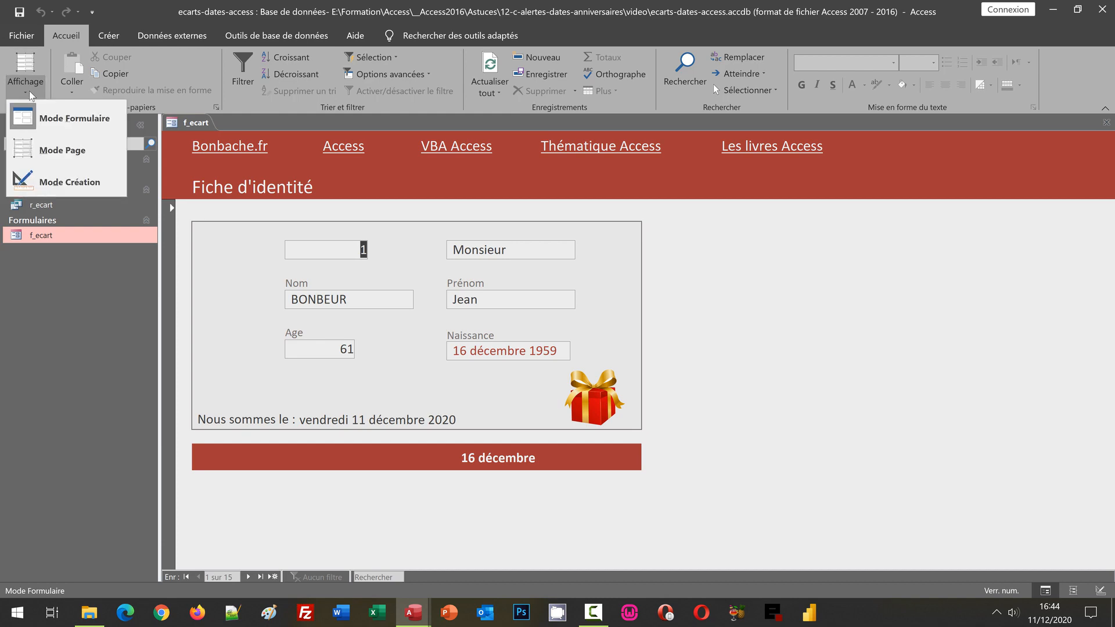
click(52, 185)
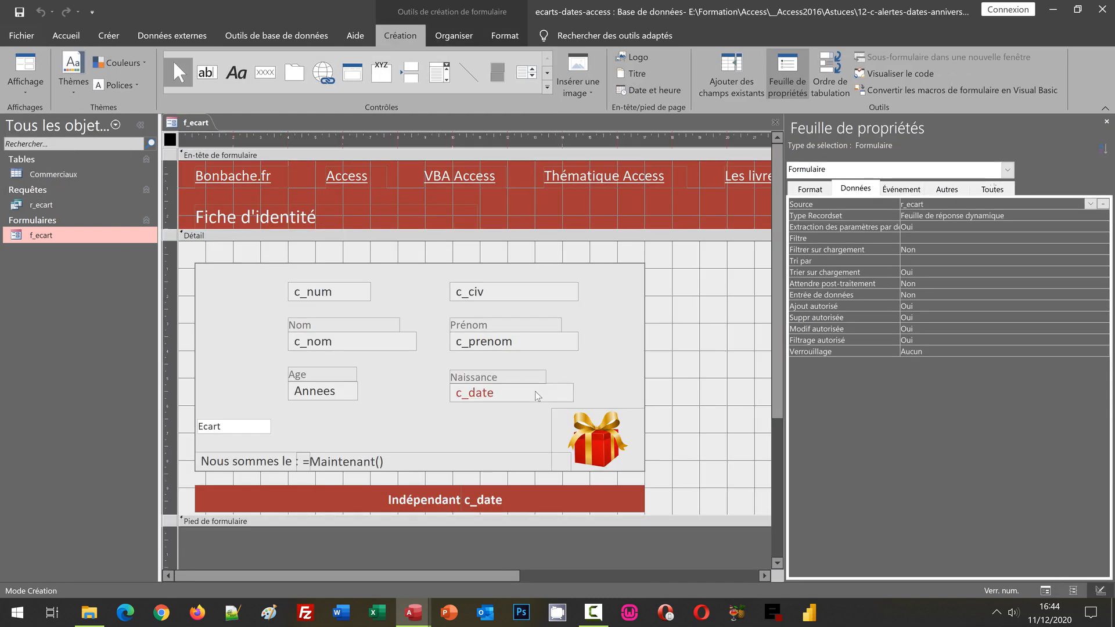
- Examine the data and format properties of the Ecart text box and of the calcul and c_date text boxes in the red band
click(238, 427)
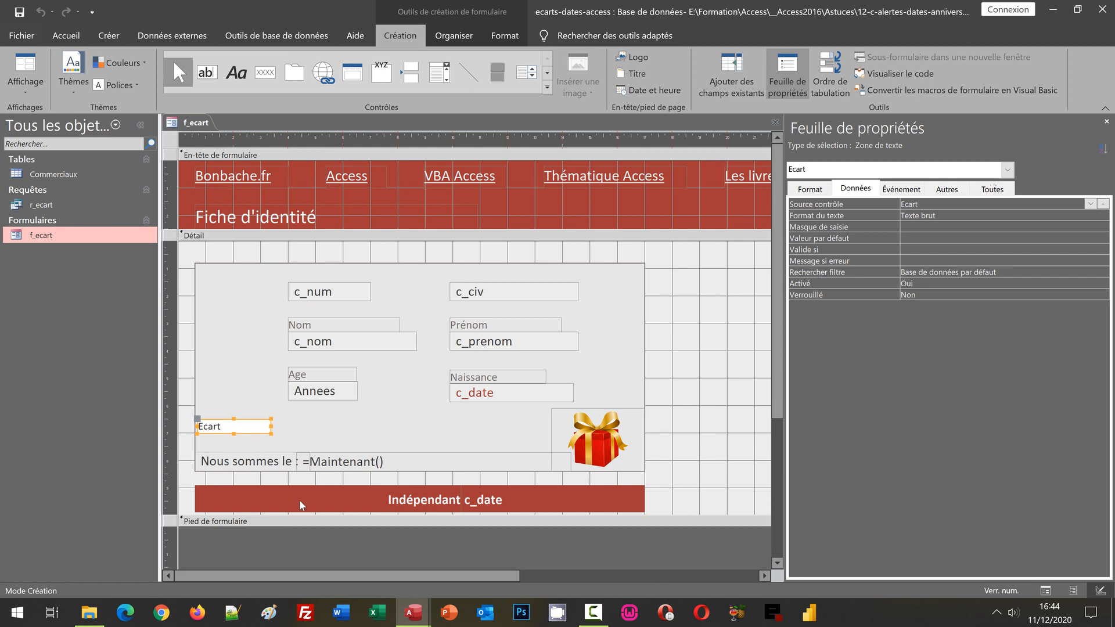
click(345, 500)
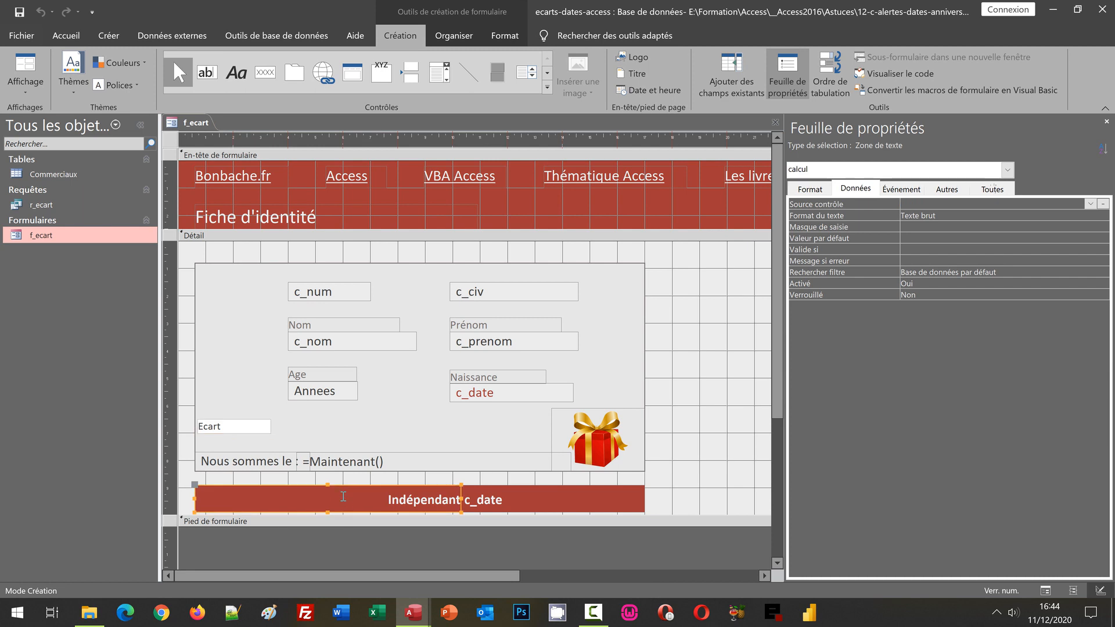
click(494, 501)
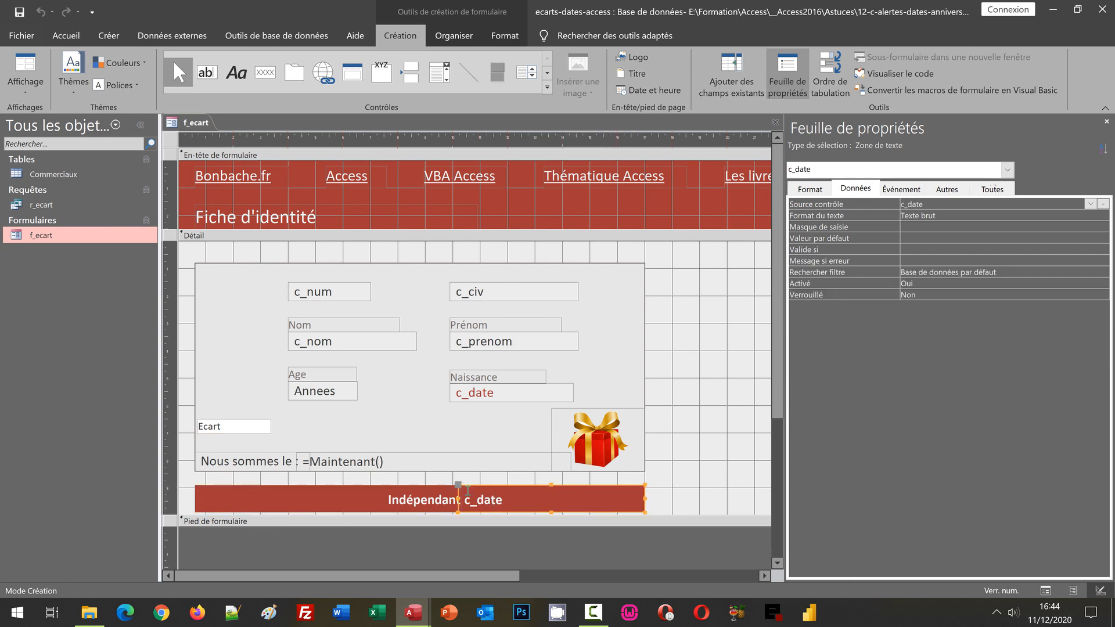
click(395, 503)
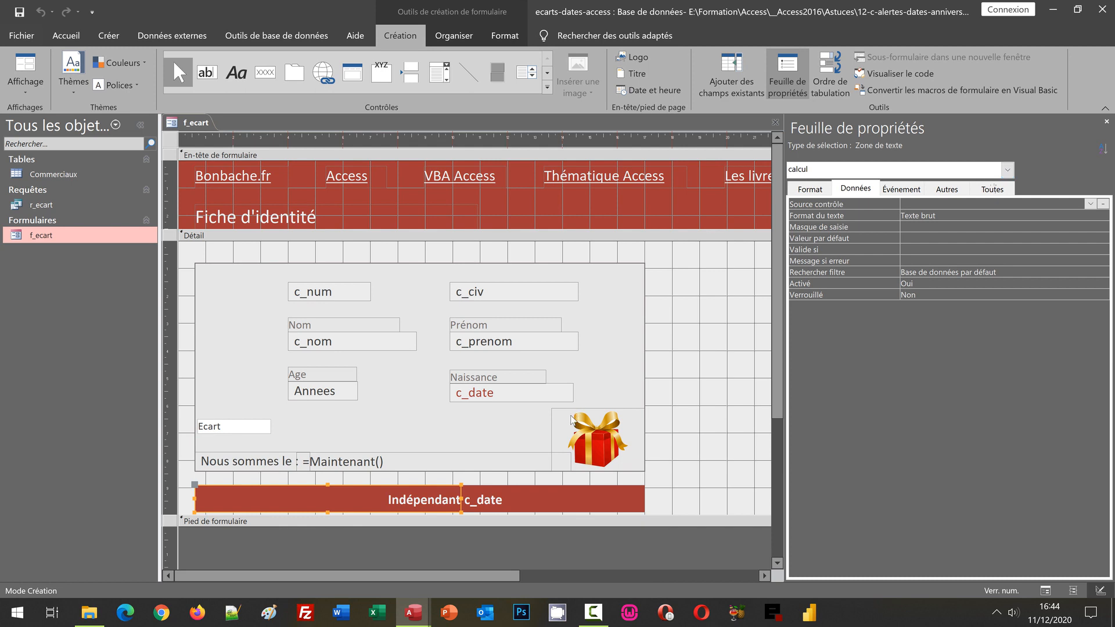
click(543, 500)
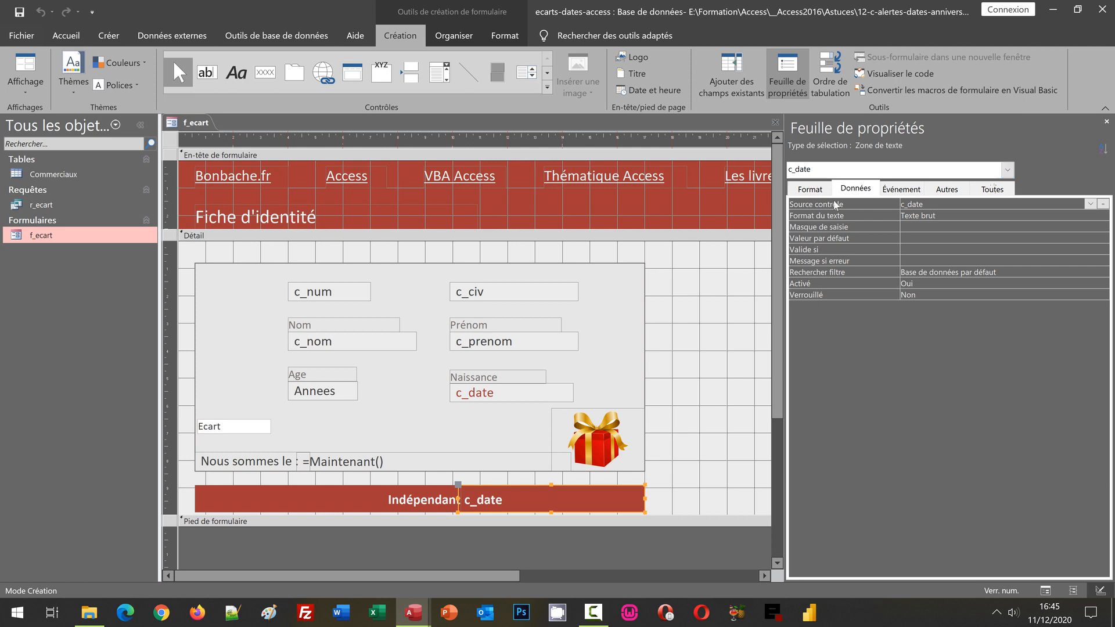
click(813, 188)
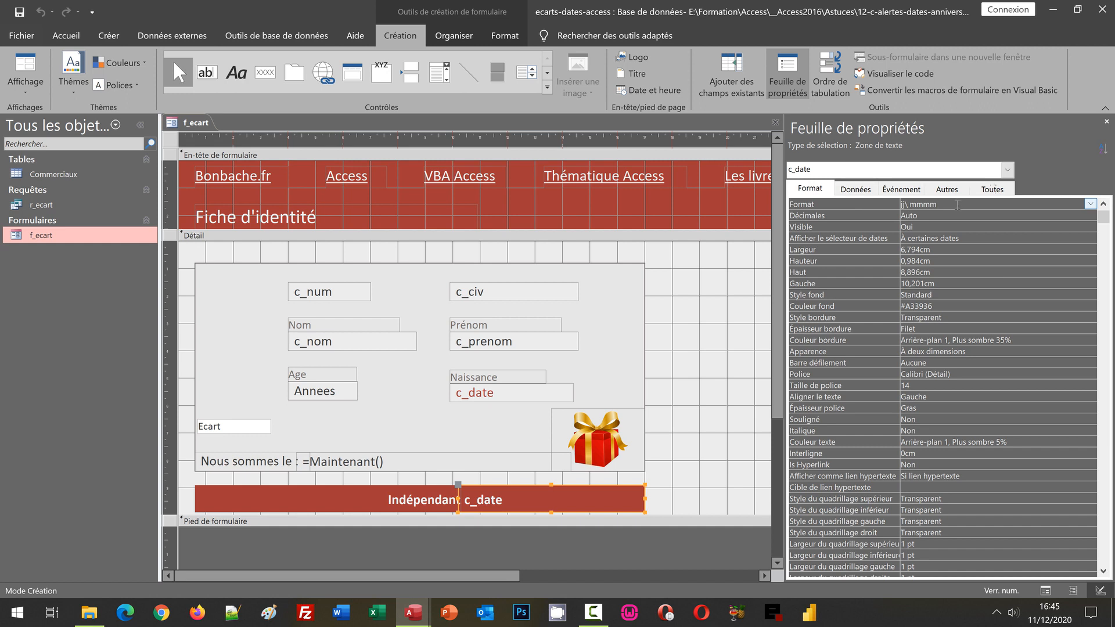
click(360, 493)
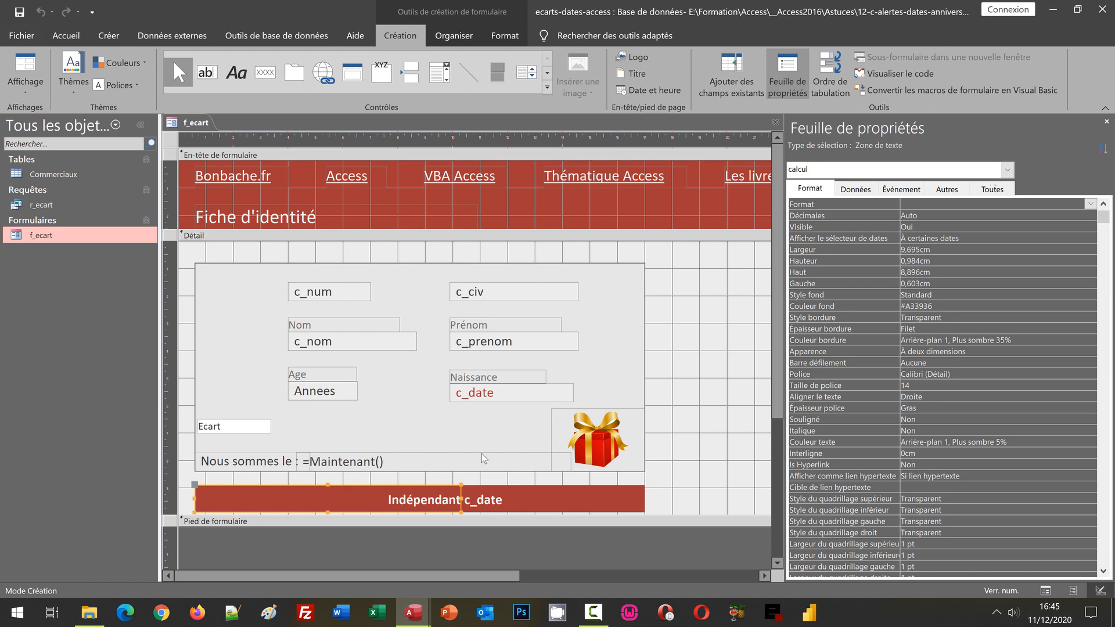
click(712, 448)
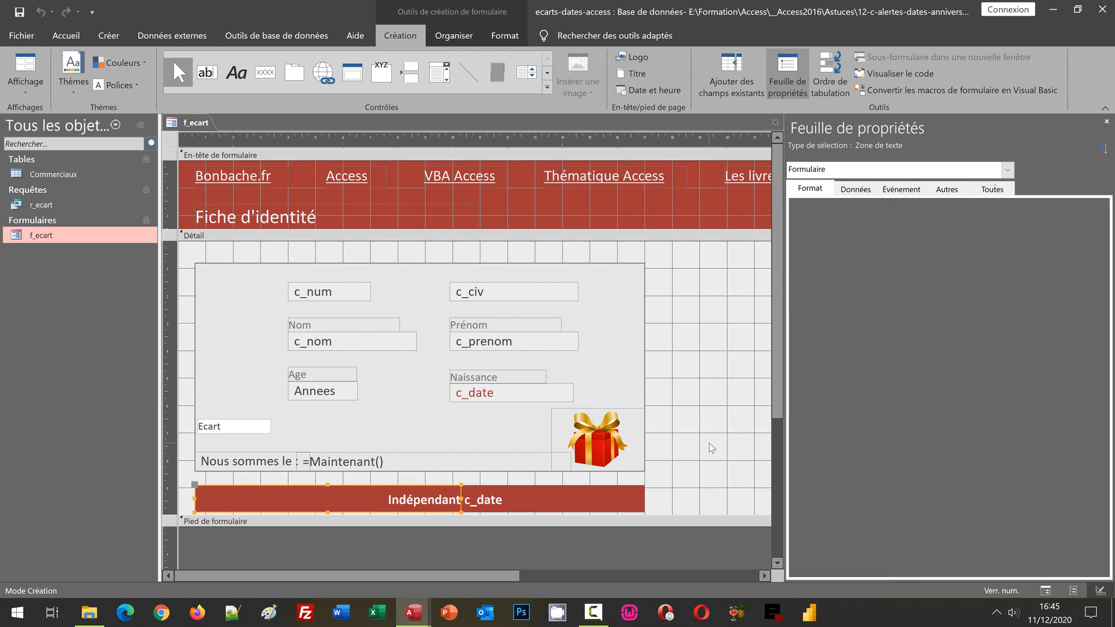
- Begin the calcul text box's expression with the seven-day alert condition =VraiFaux([Ecart]>=0 ET [Ecart]<=7;
click(362, 504)
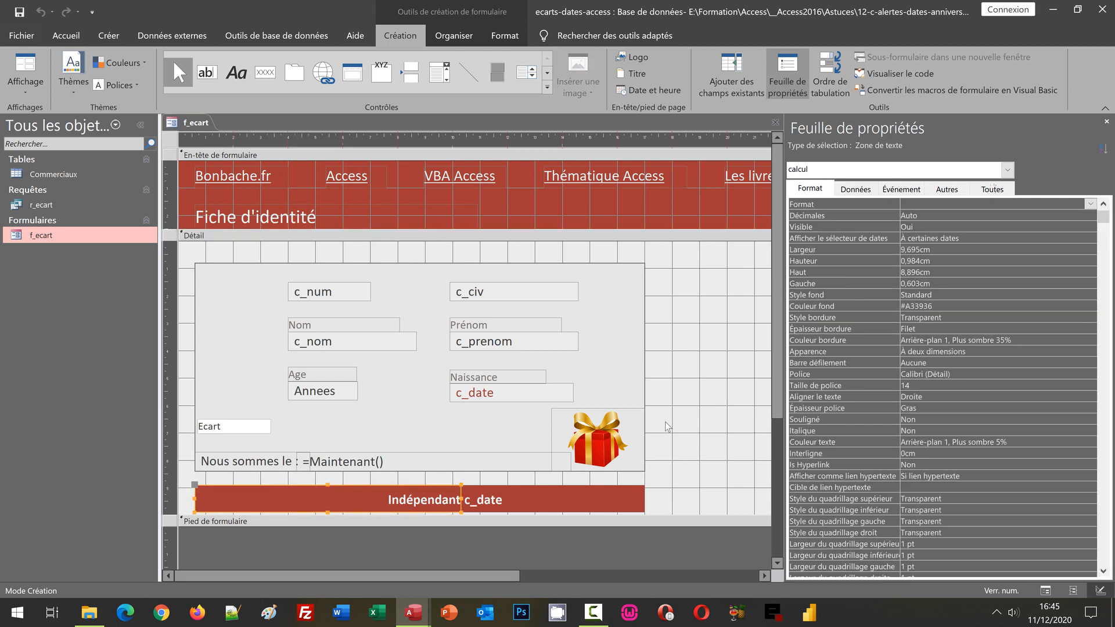
text(=)
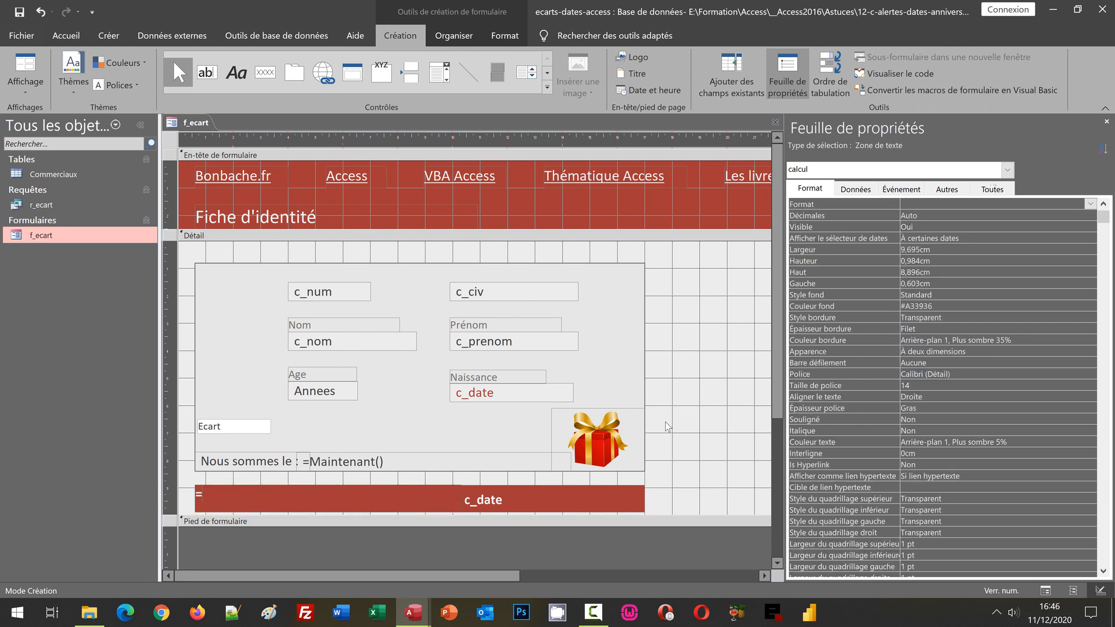
text(VraiFaux([Ecart])
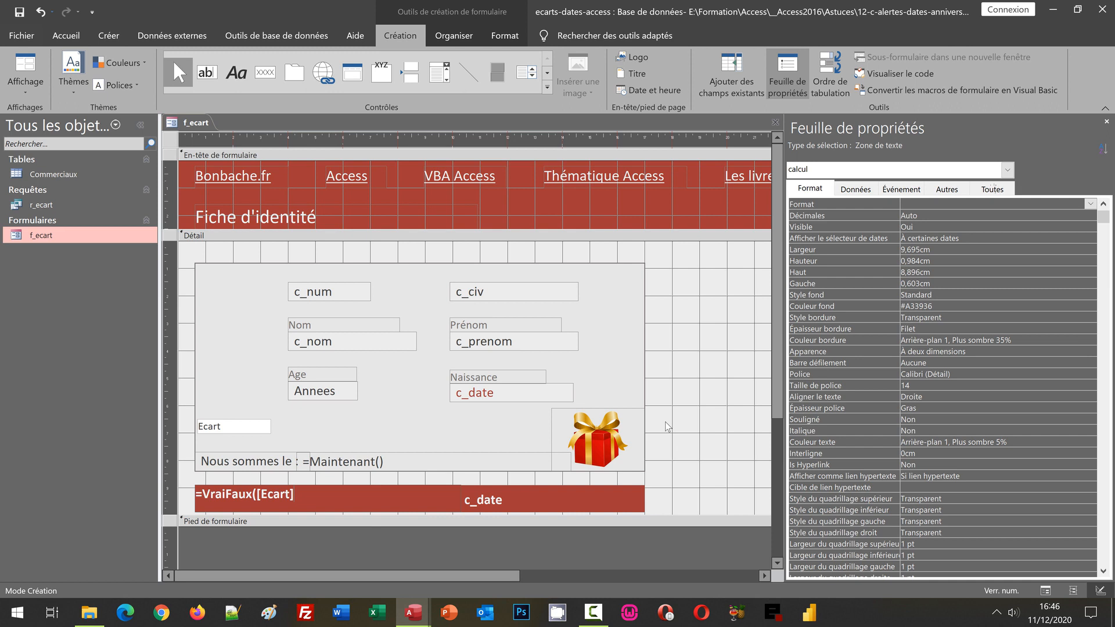
text(>=0)
text(ET)
text([Ecart]<=7)
text(;)
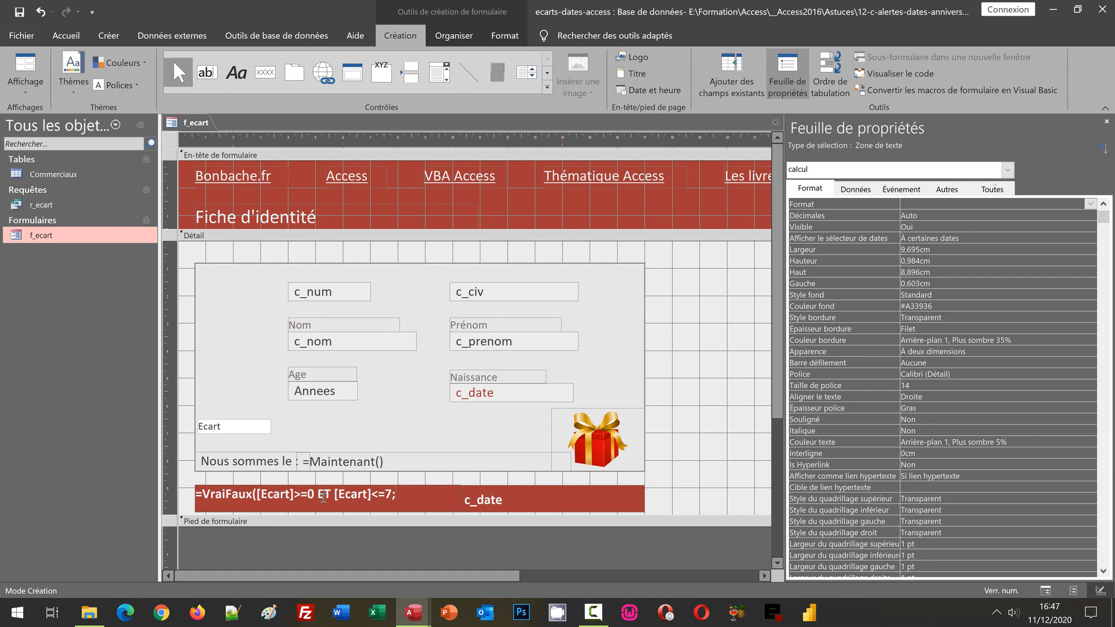
- Add the alert text and whole number of remaining days to the calcul expression: "Anniversaire dans " & Int([Ecart])
text("Anniversaire)
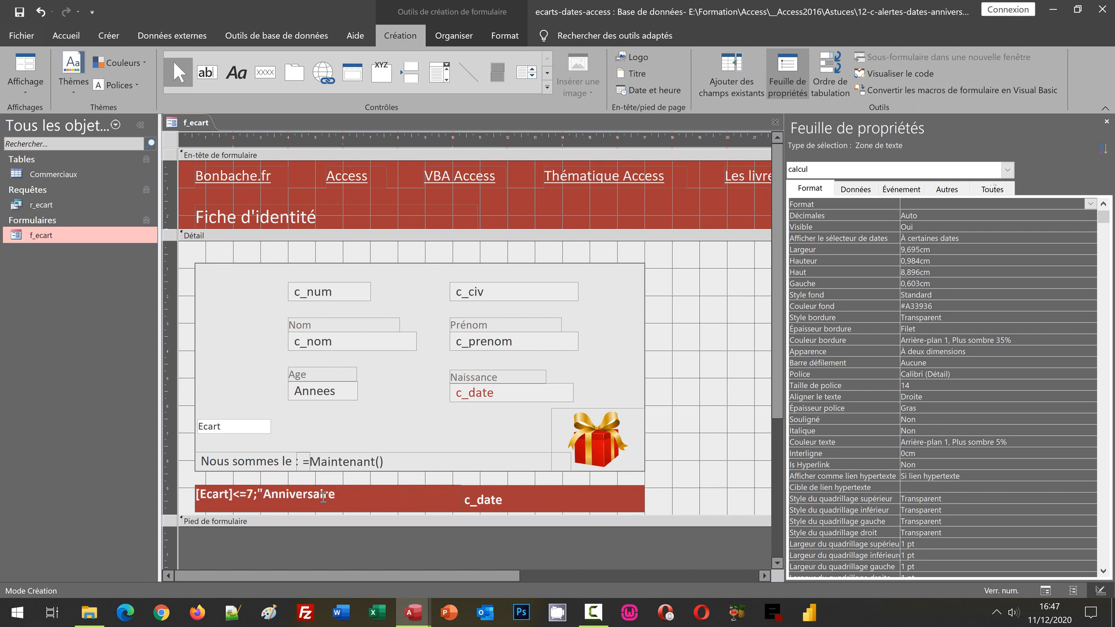
text( dans)
text( ")
text(&)
text([)
text(n)
text(t()
text([)
text(Ecart)
text(]))
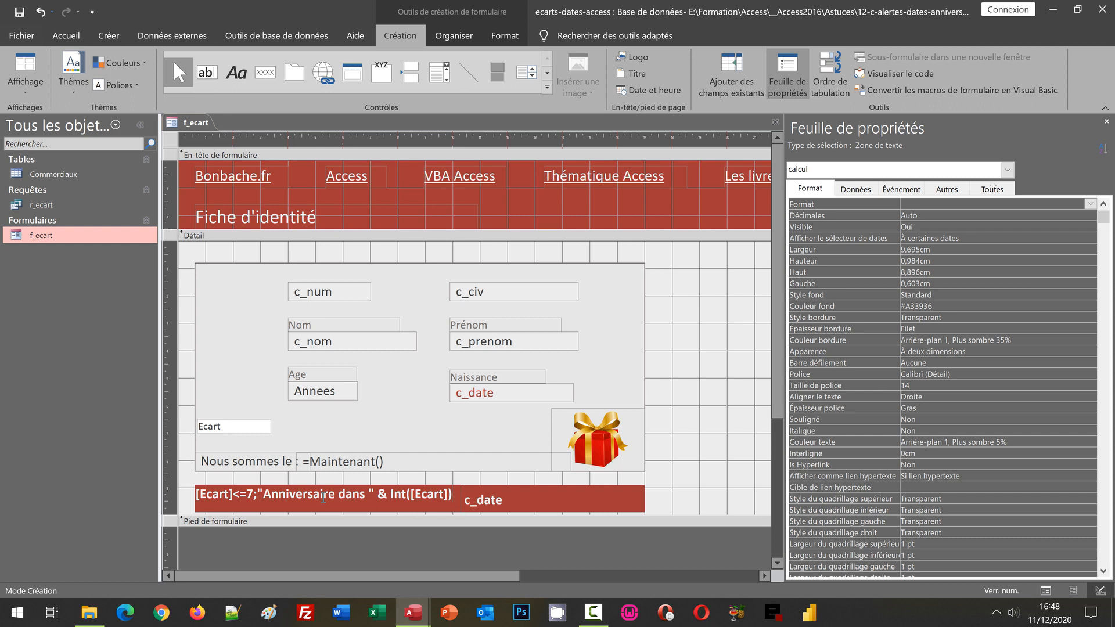
- Complete the calcul expression with & " jours, le : ";"") so that it returns empty text outside the alert period, and validate it
text(&)
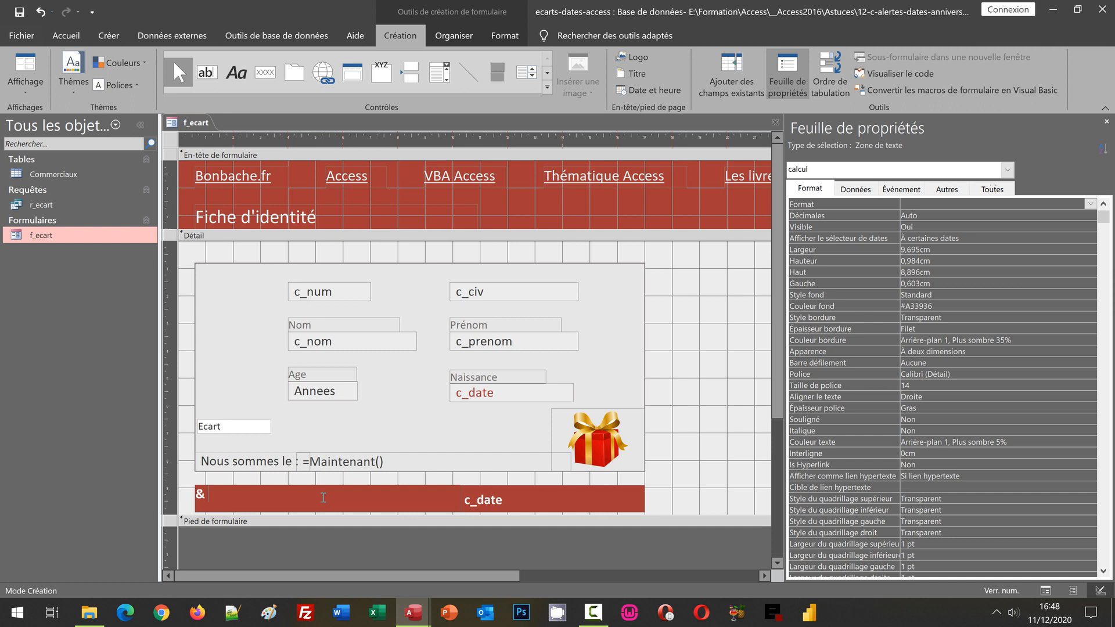
text(" jours, le : ")
text(;"")
text())
key(Return)
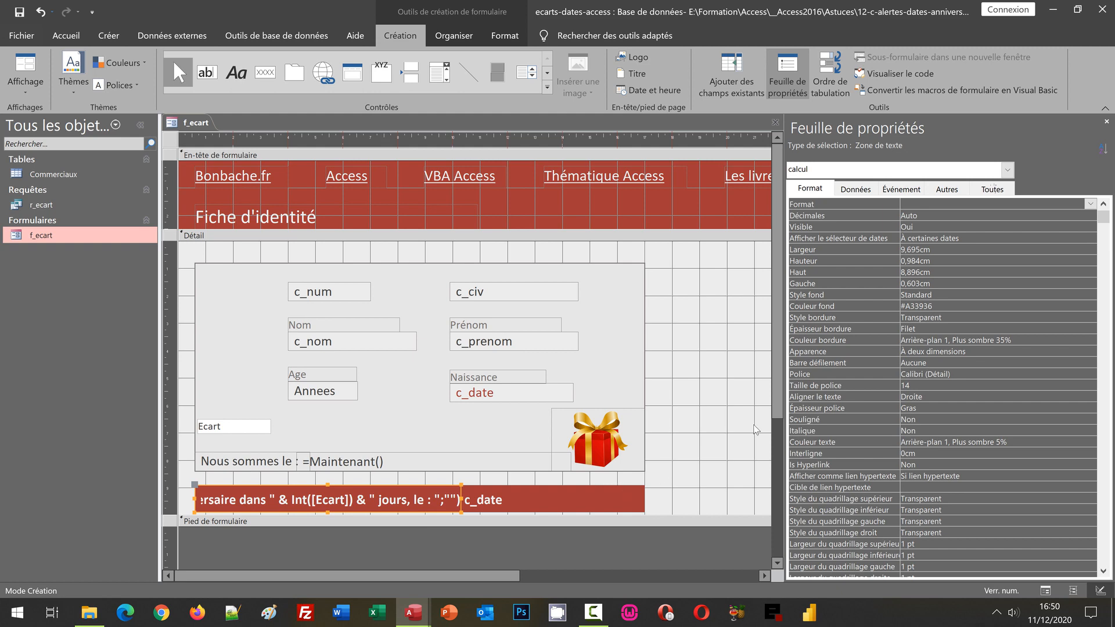
click(708, 406)
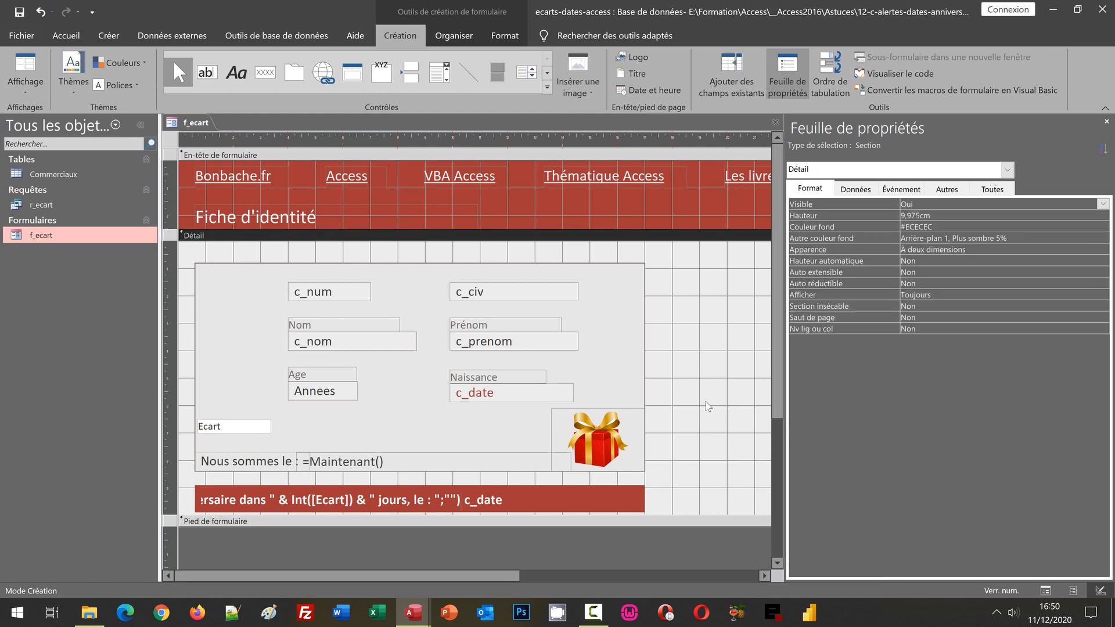
- Run the form, browse the records through to the last one to check the birthday alerts, and return to design view
key(F5)
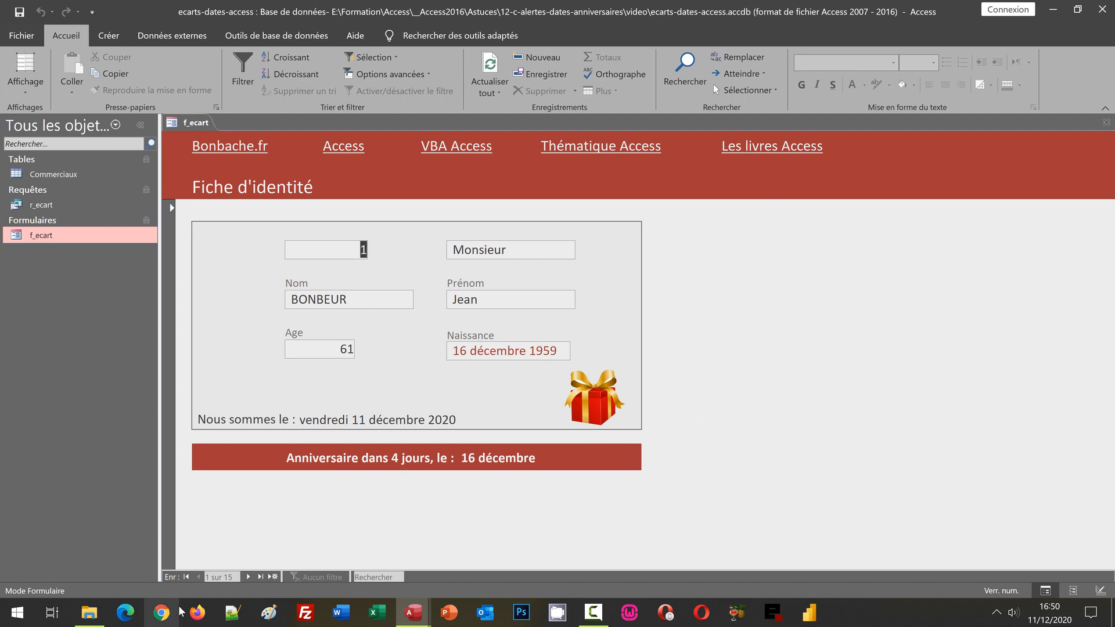
click(249, 578)
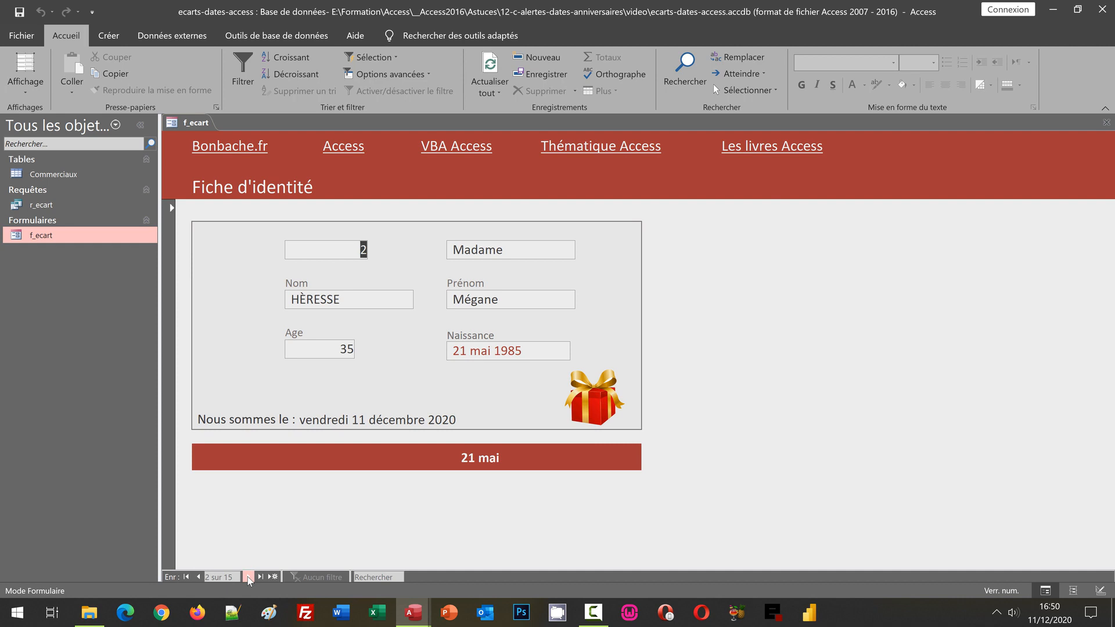
click(248, 577)
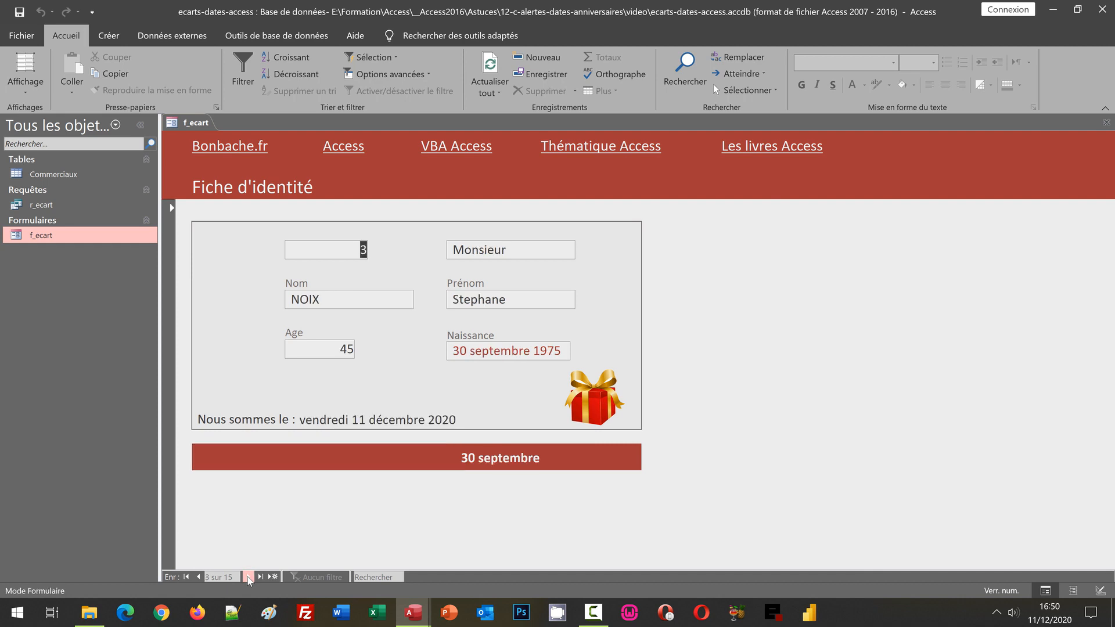
click(248, 578)
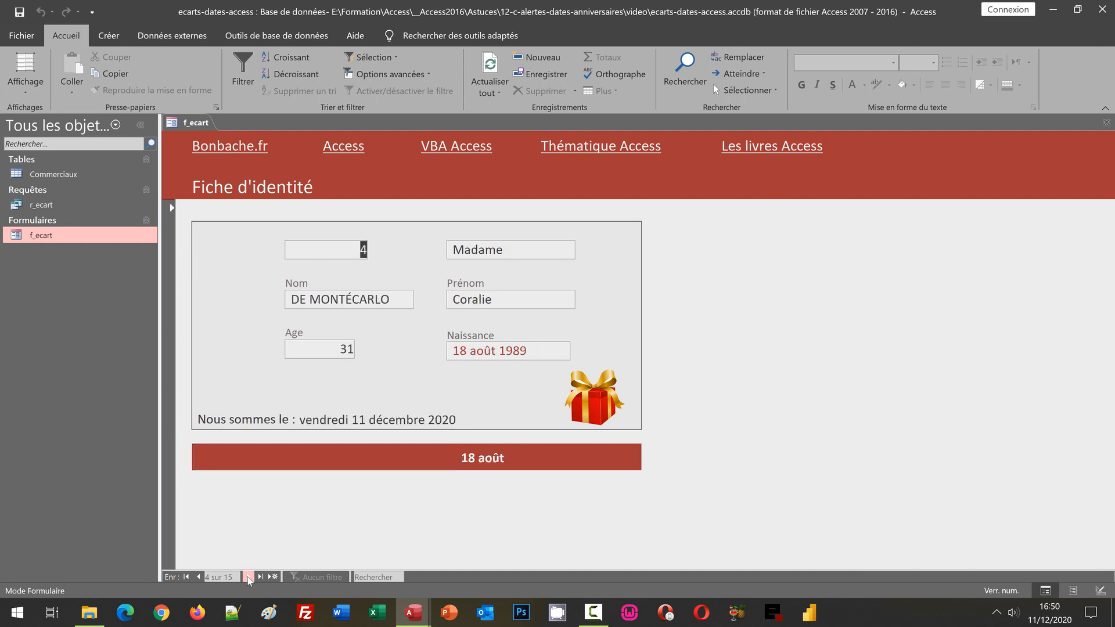
click(249, 577)
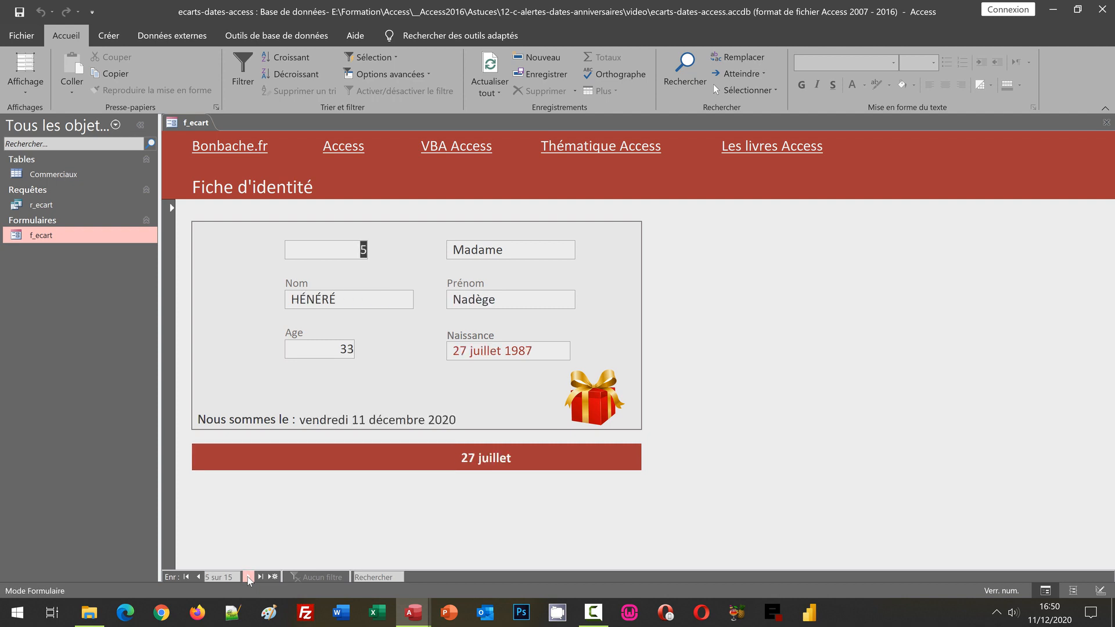
click(248, 577)
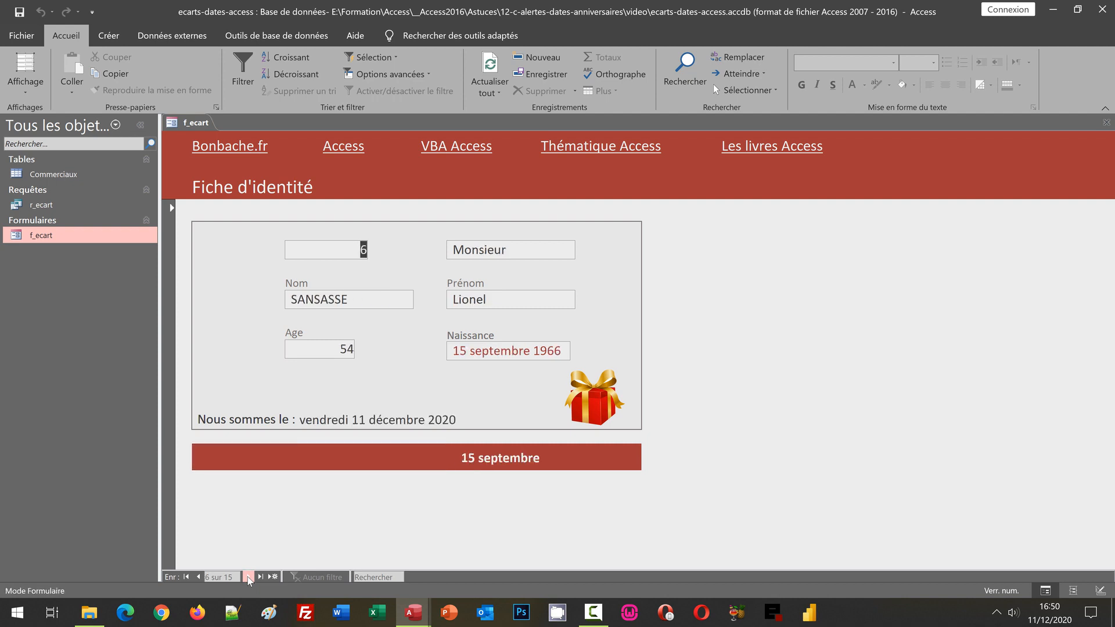
click(249, 578)
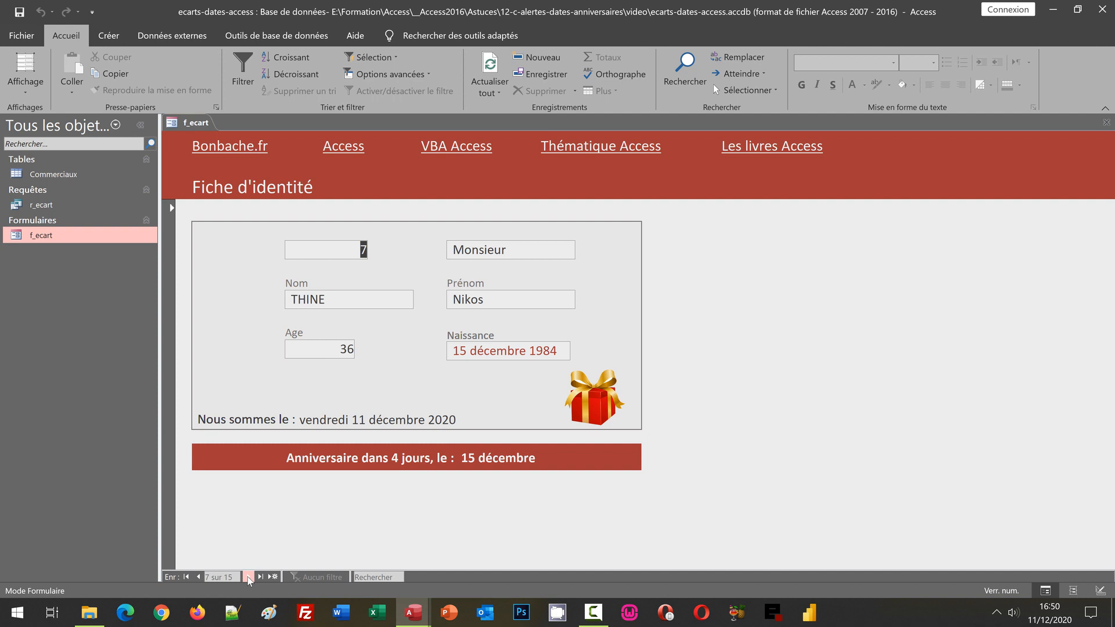
click(249, 577)
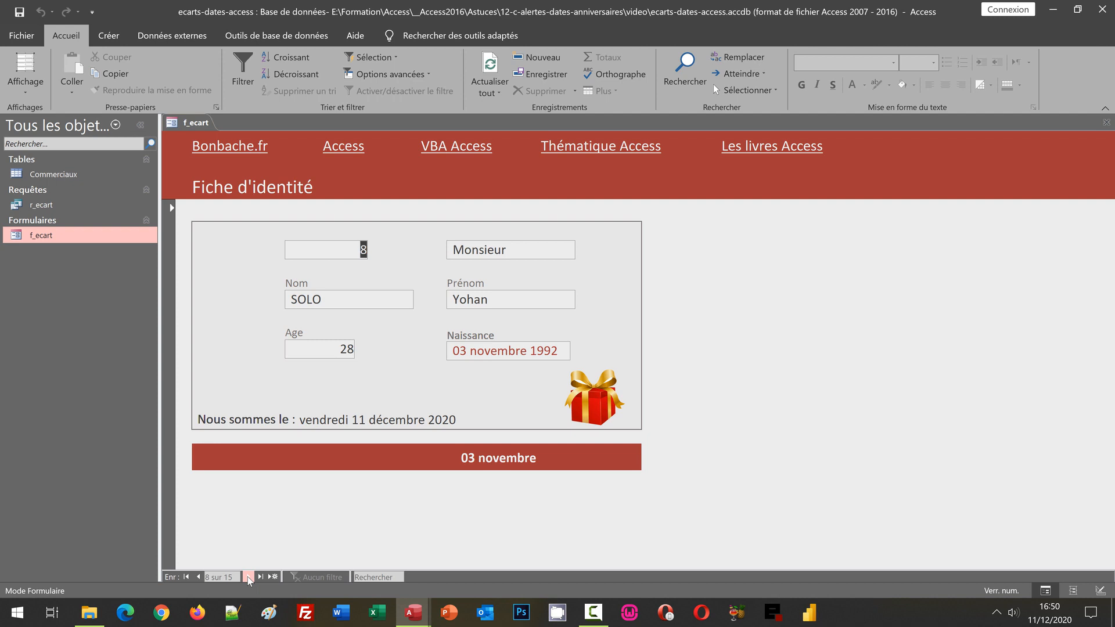
click(248, 576)
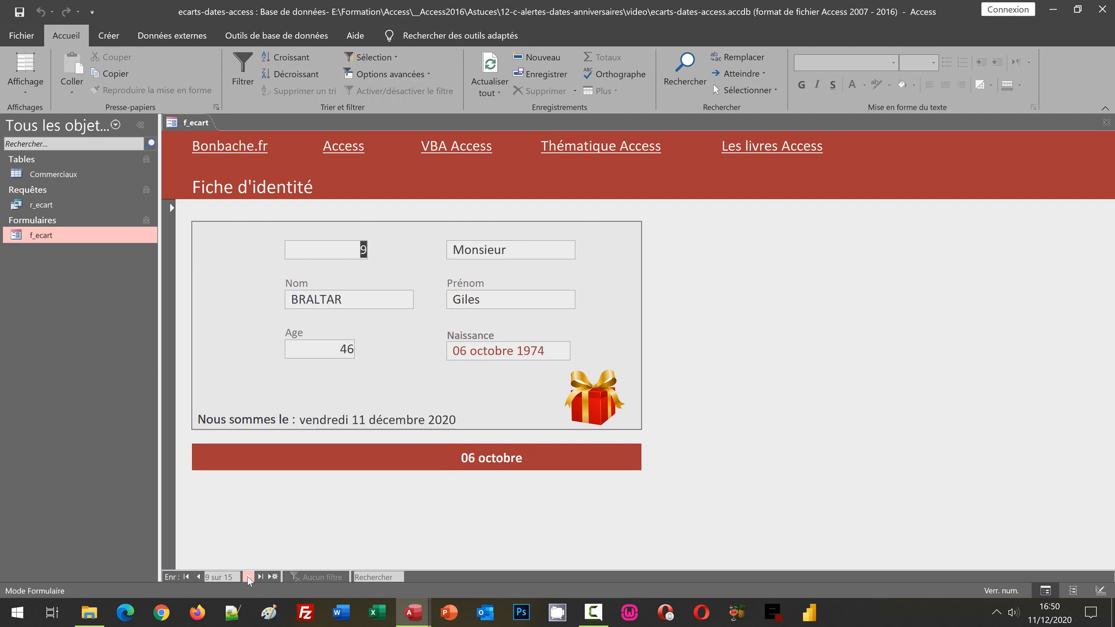
click(248, 577)
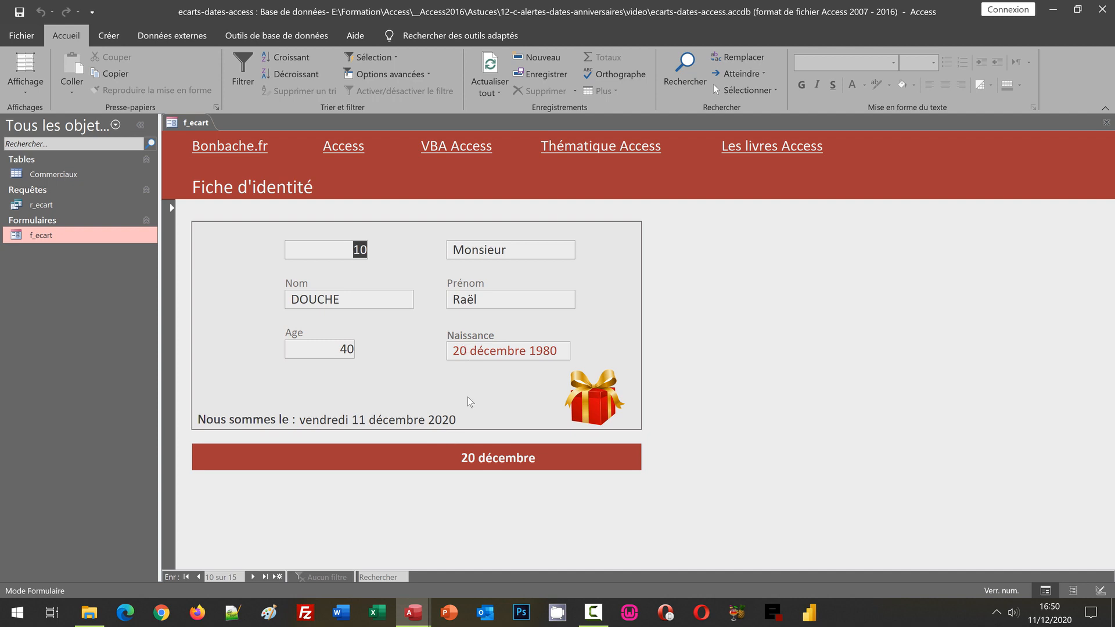
click(253, 577)
click(254, 577)
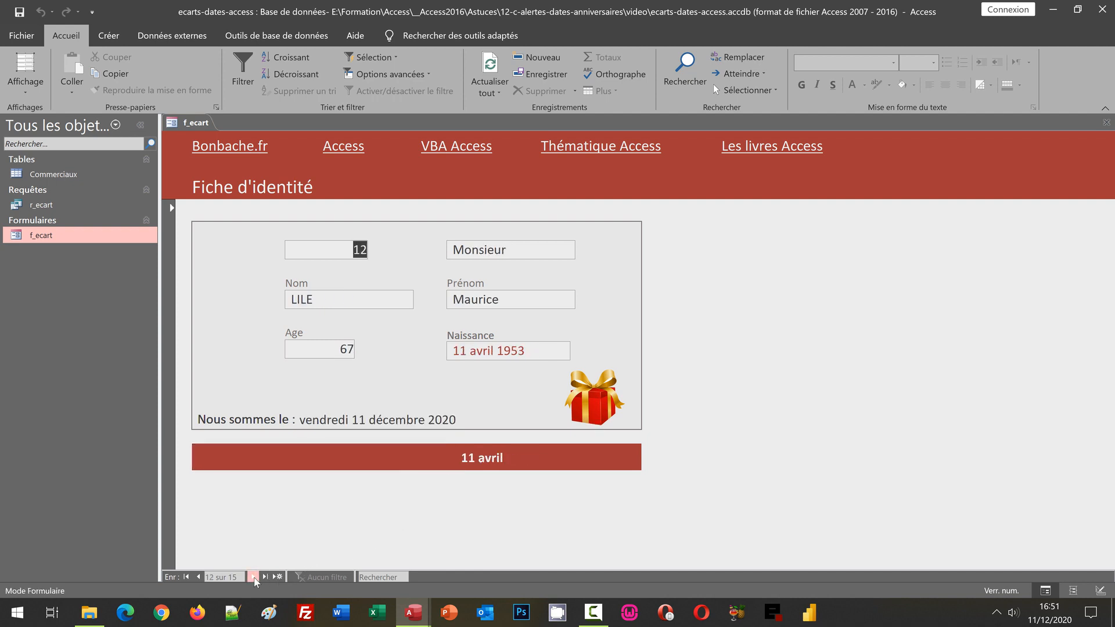
click(253, 577)
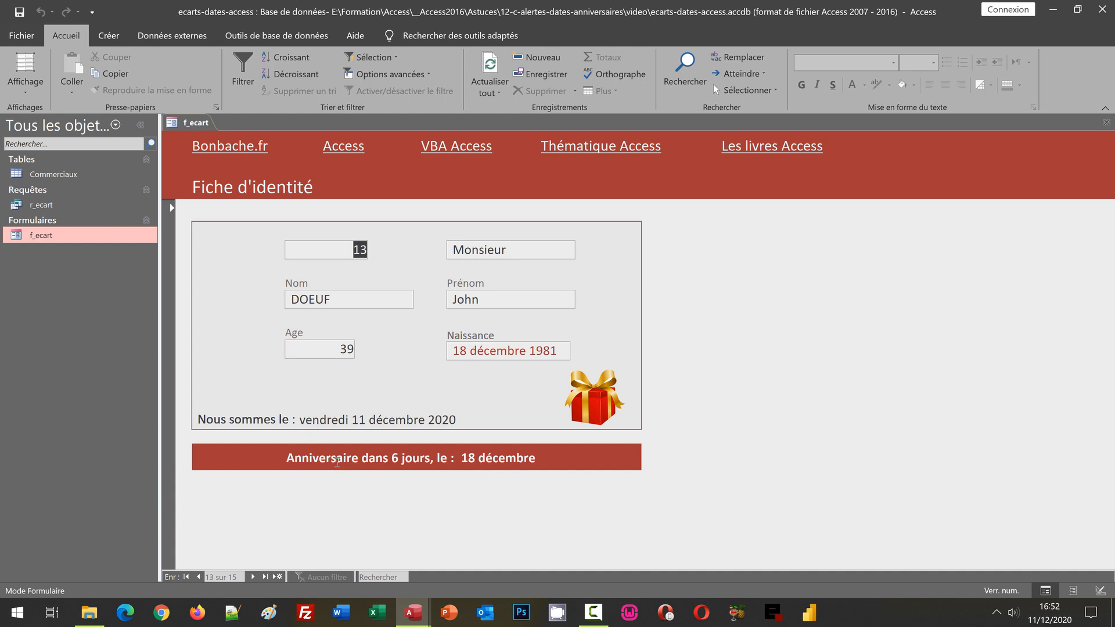
click(254, 577)
click(253, 578)
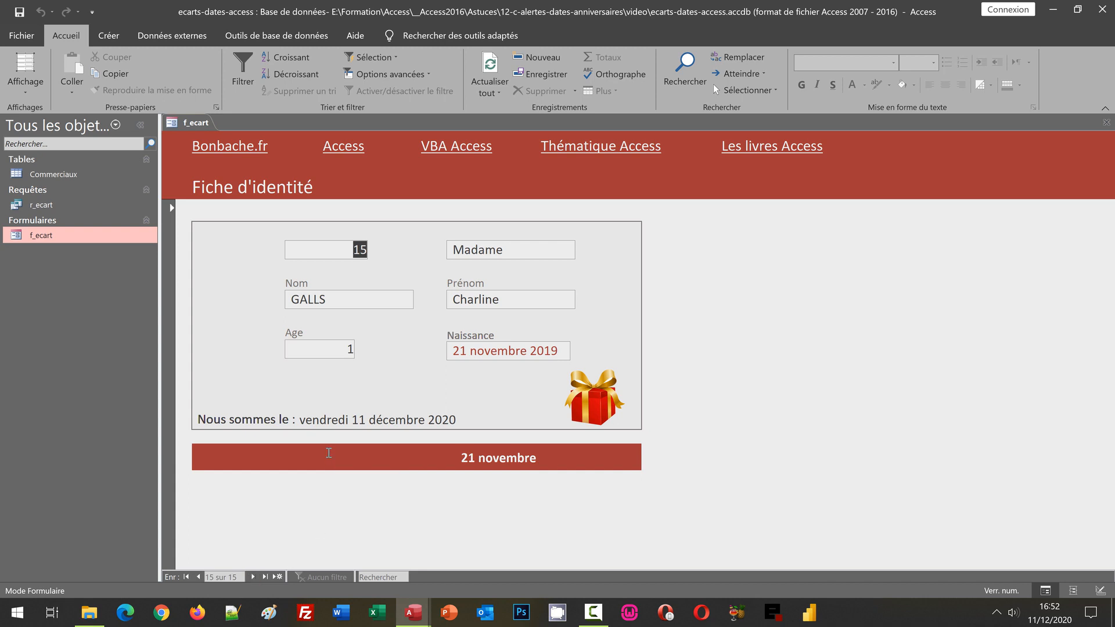
click(37, 100)
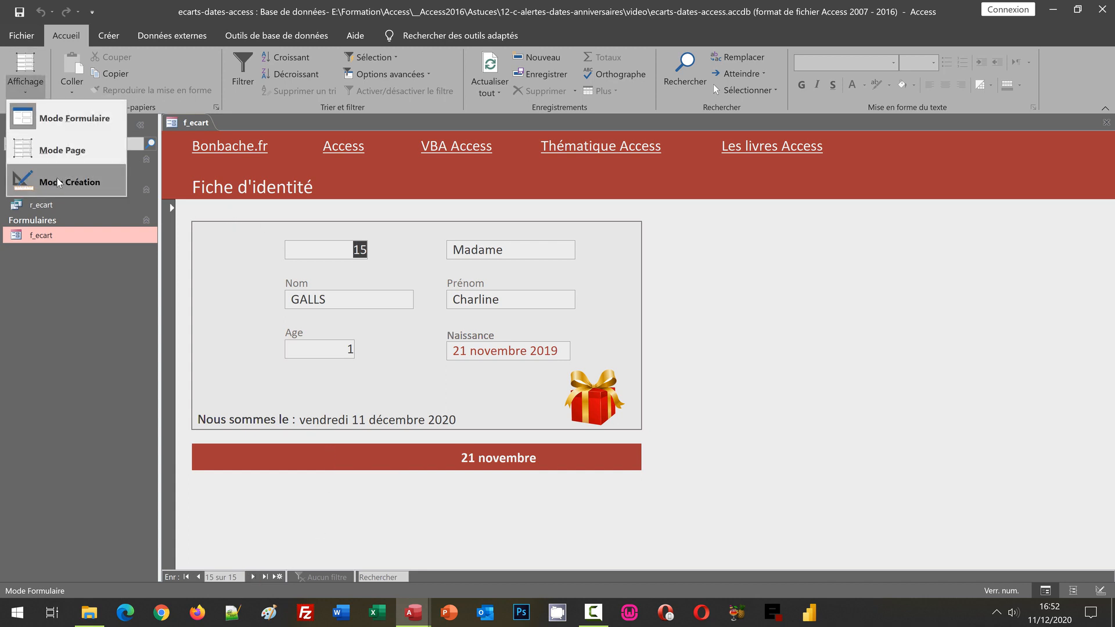
click(59, 182)
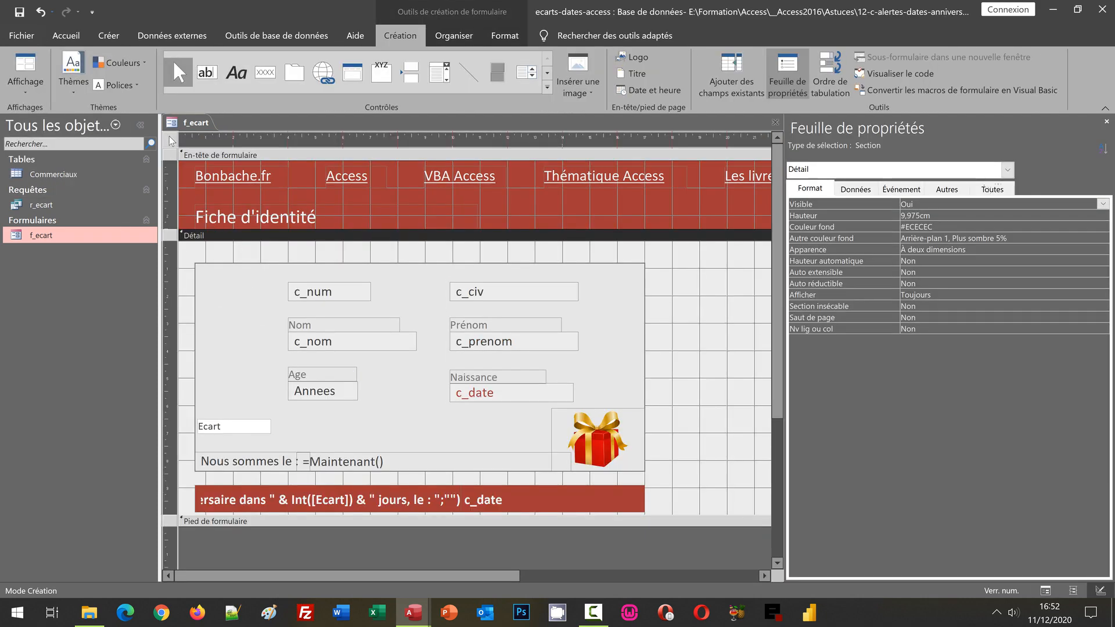
- Open the macro builder for the f_ecart form's Sur activation event
click(171, 139)
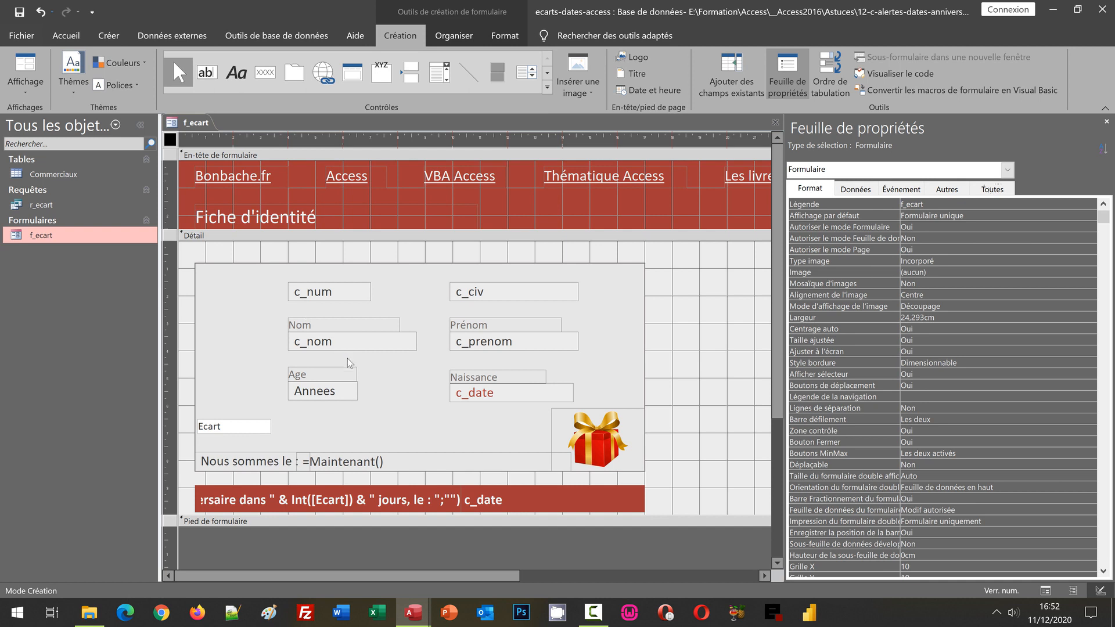
click(903, 191)
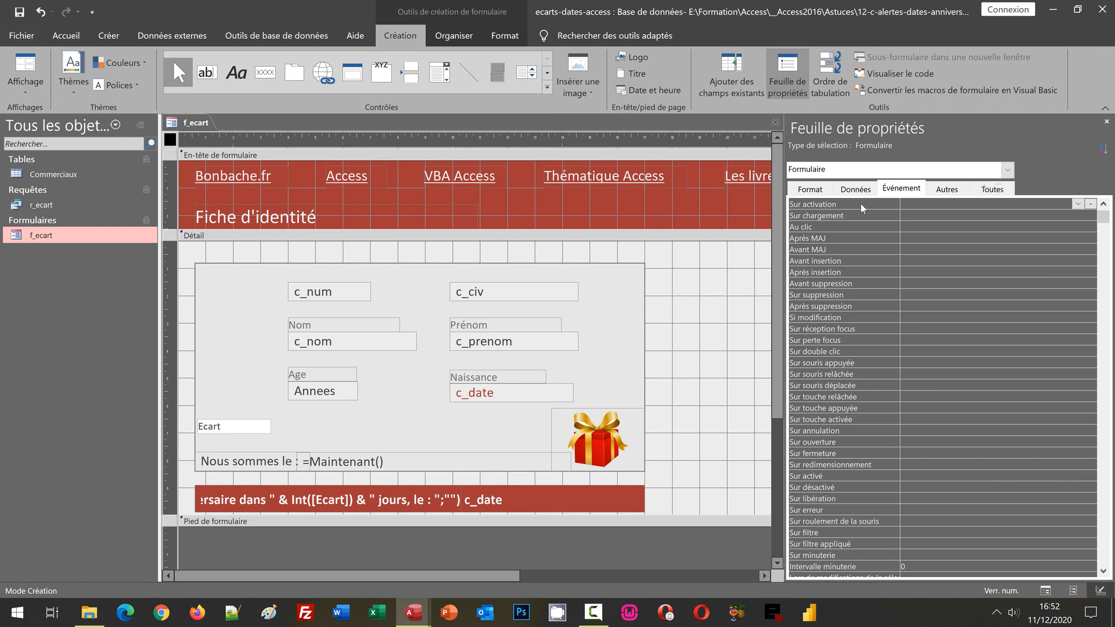
click(1092, 206)
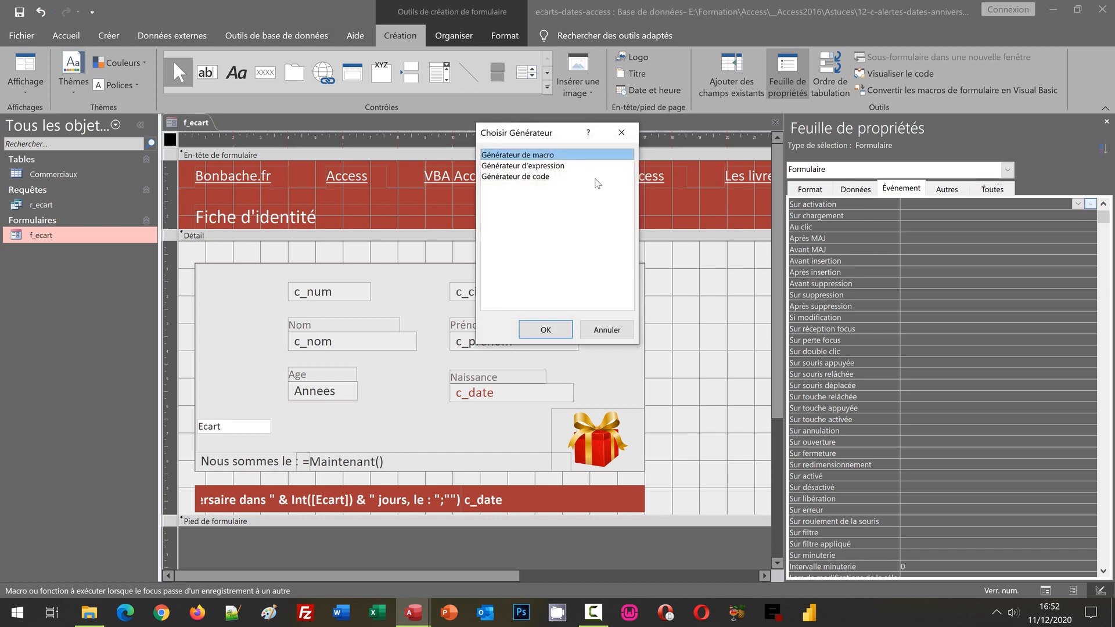
click(546, 330)
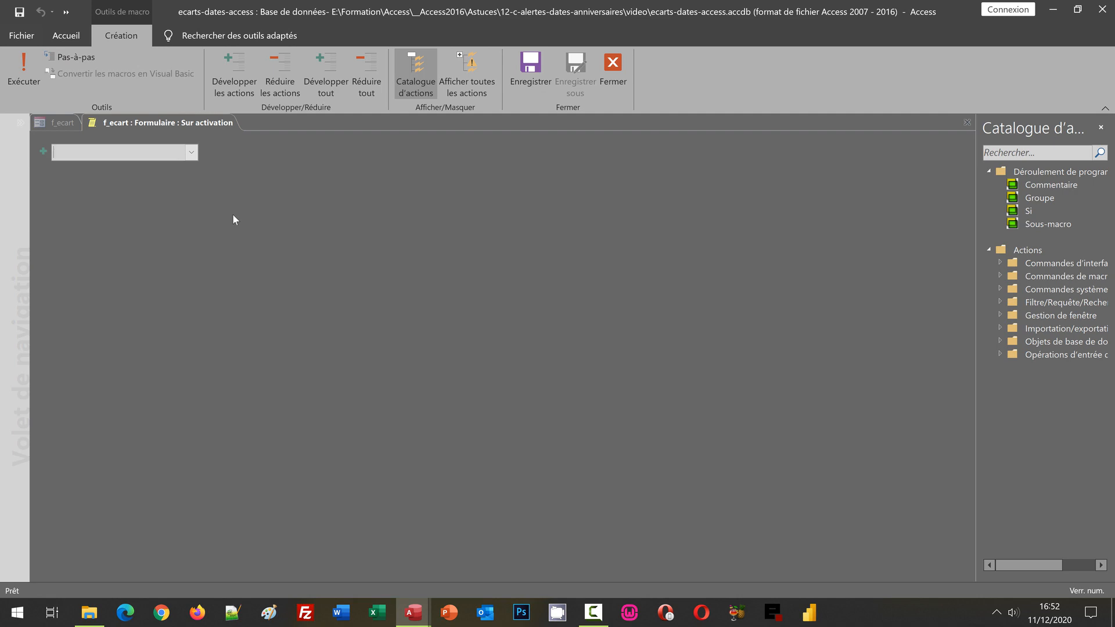
- Add a Si block to the macro with the condition [calcul]<>""
click(193, 154)
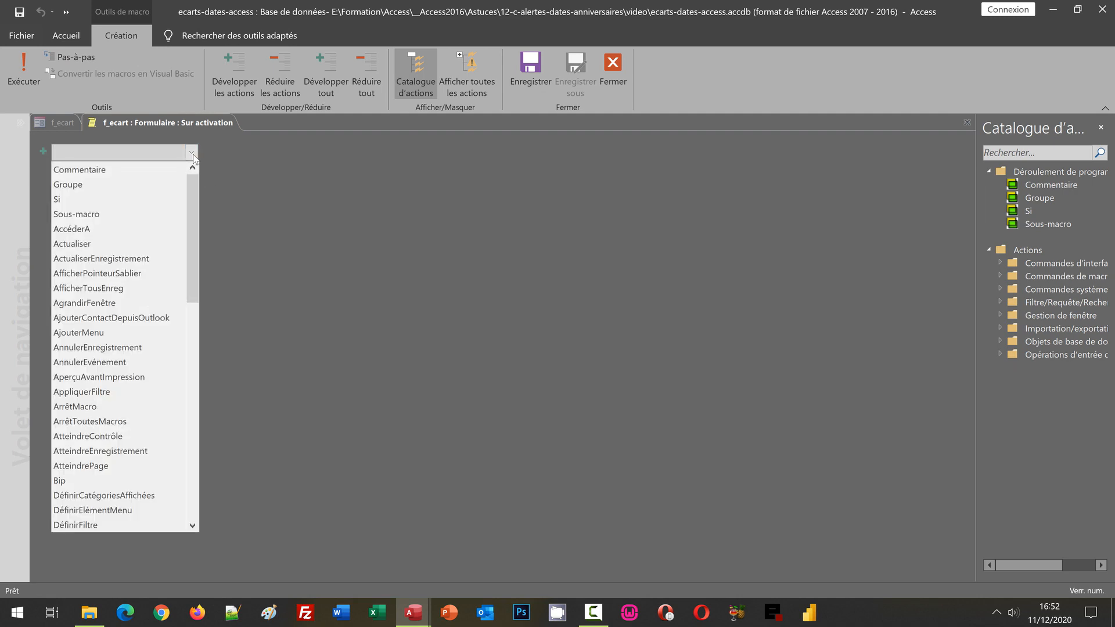
click(117, 198)
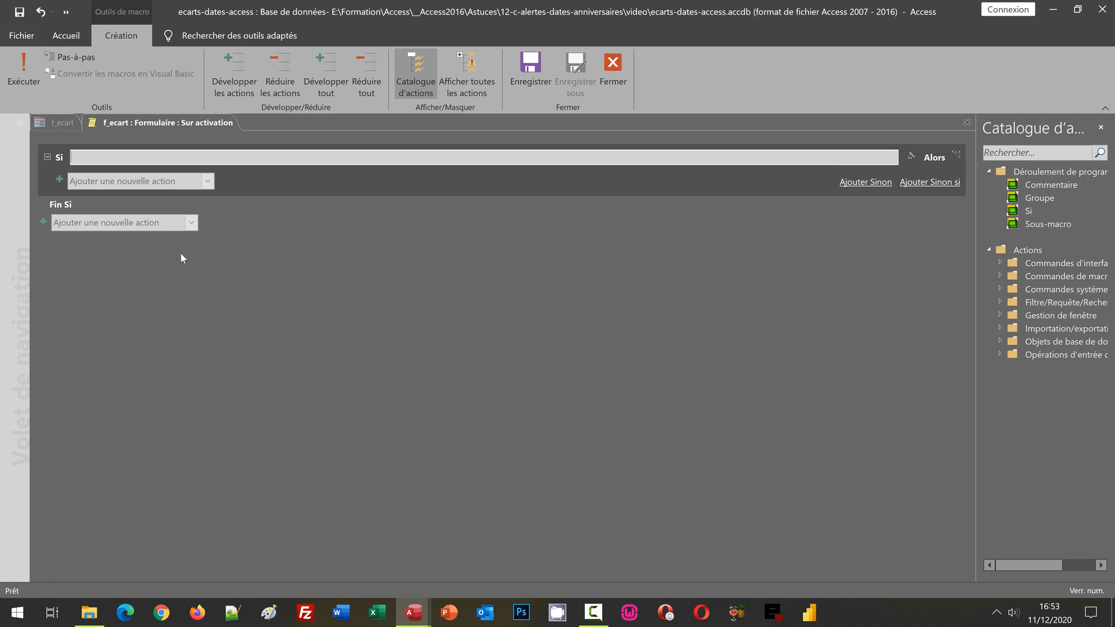
click(121, 154)
text([cal)
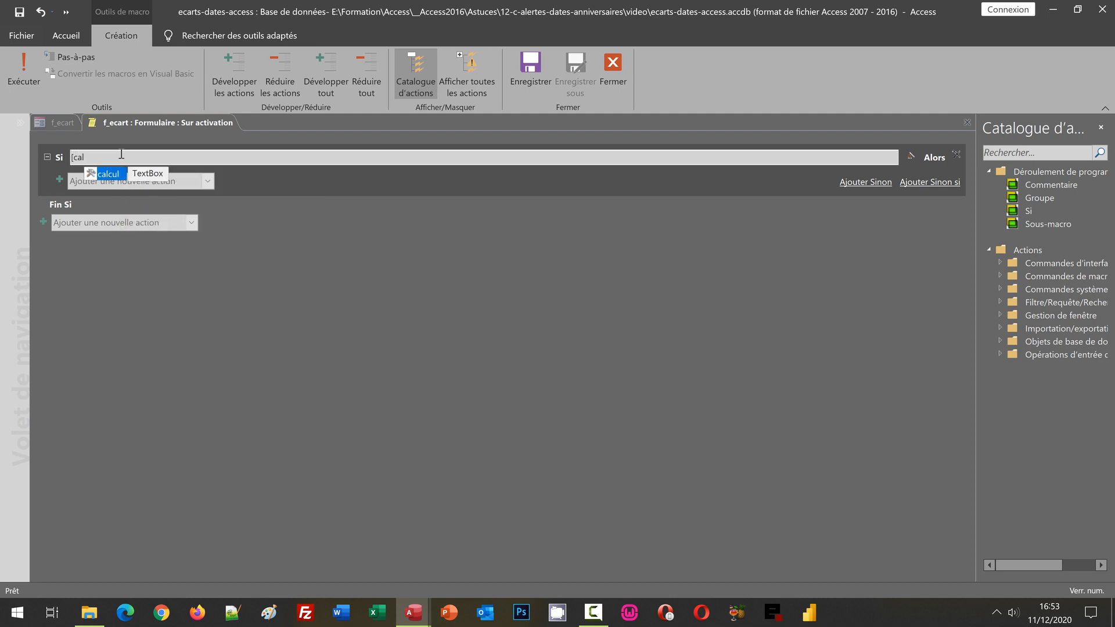
double_click(112, 177)
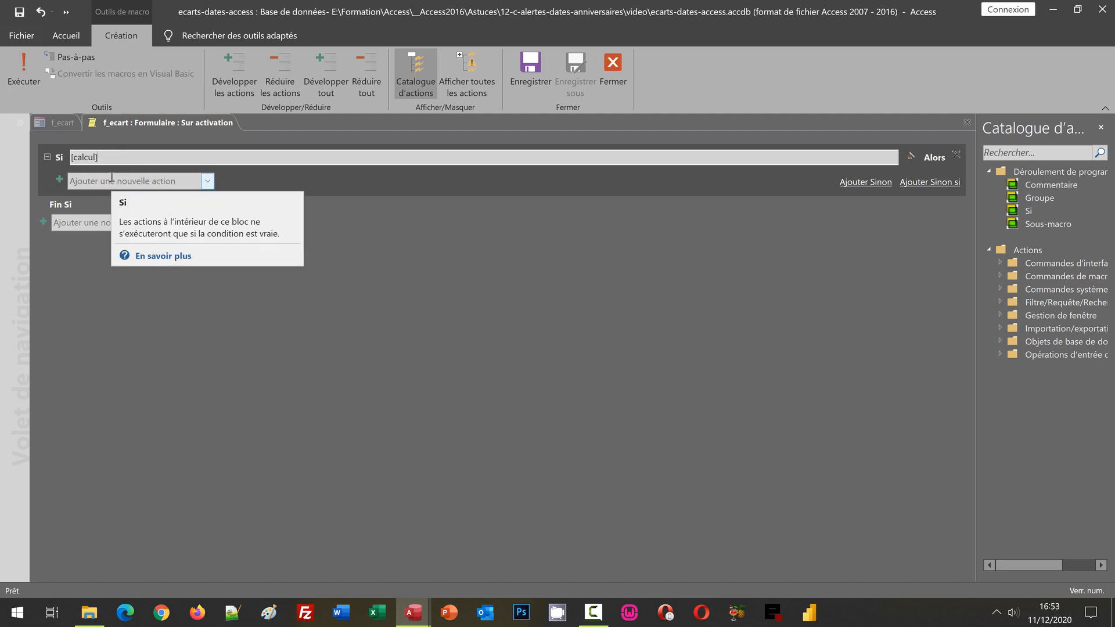
text(<>"")
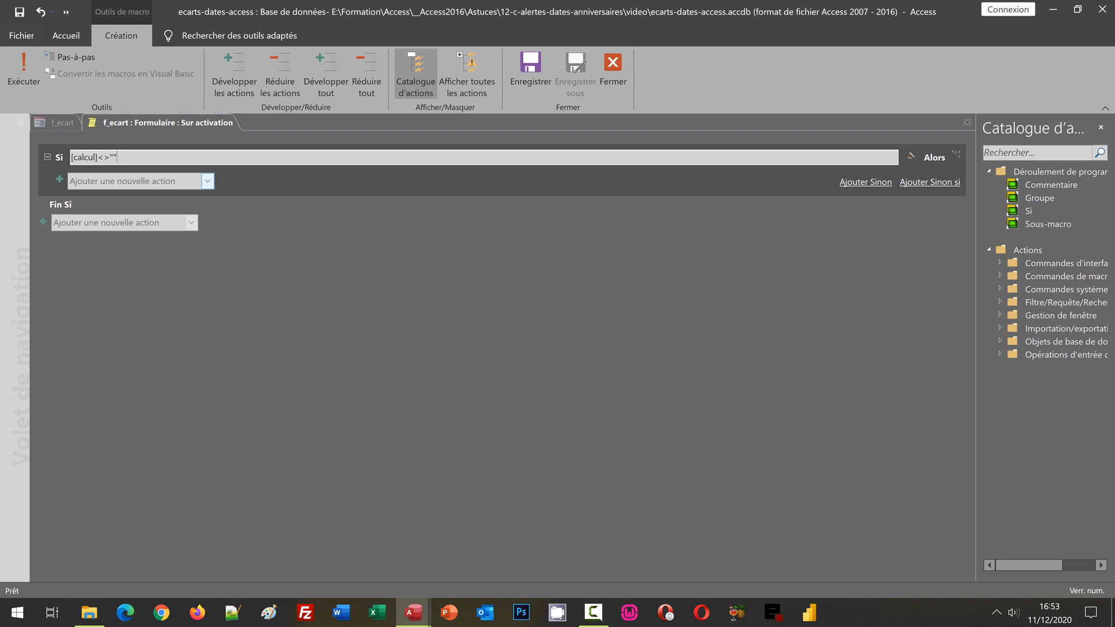
- Add a DéfinirPropriété action inside the Si block for the calcul control
click(207, 182)
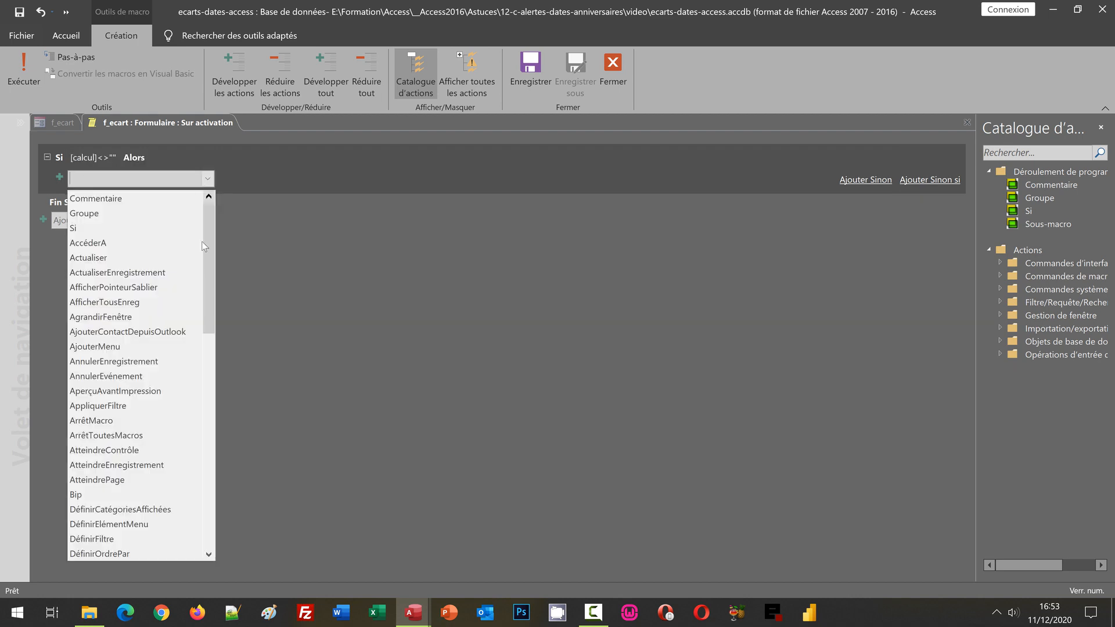
click(208, 363)
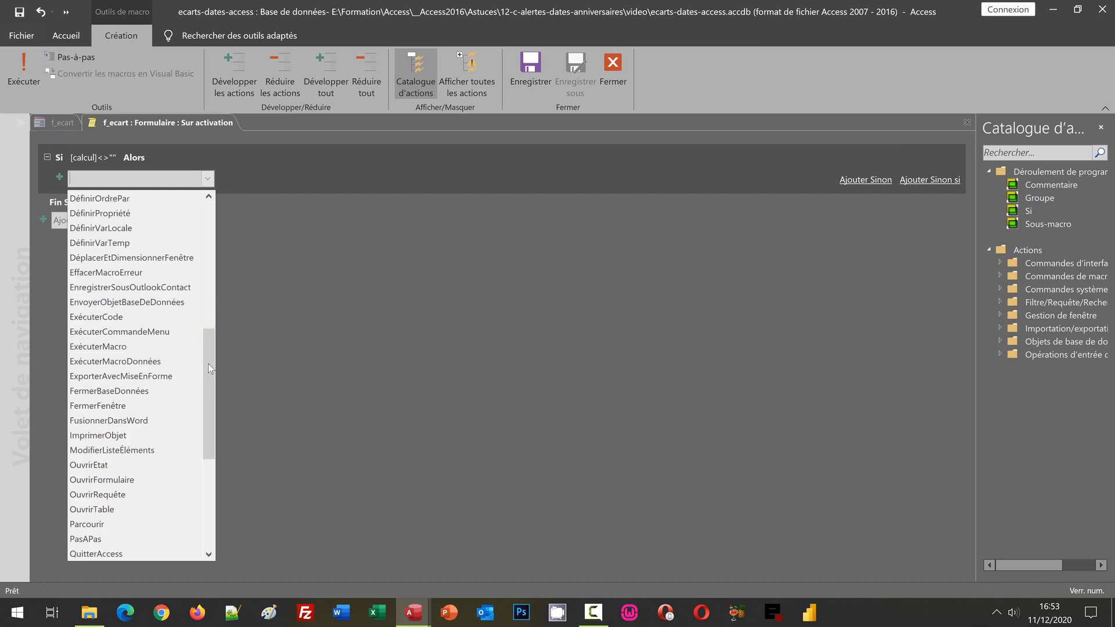
click(130, 215)
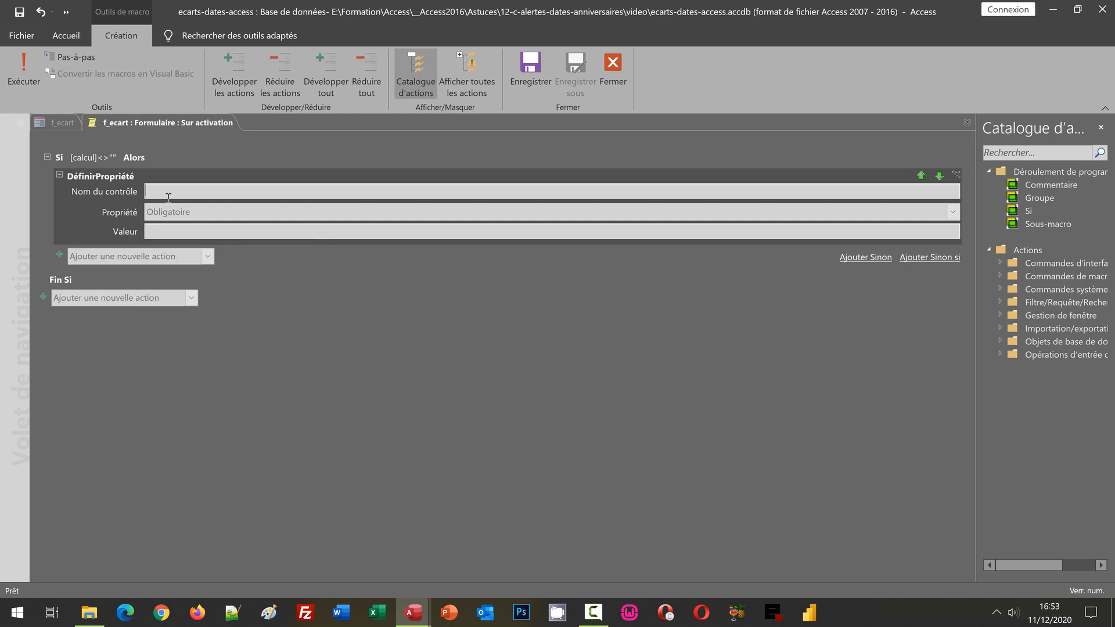
text(ca)
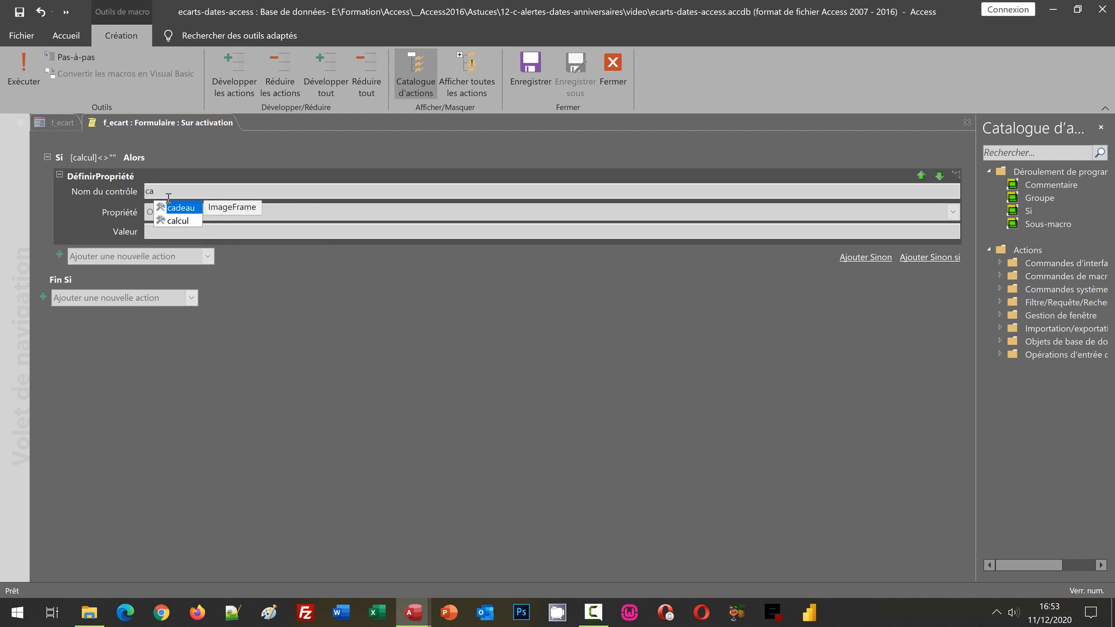
text(lcu)
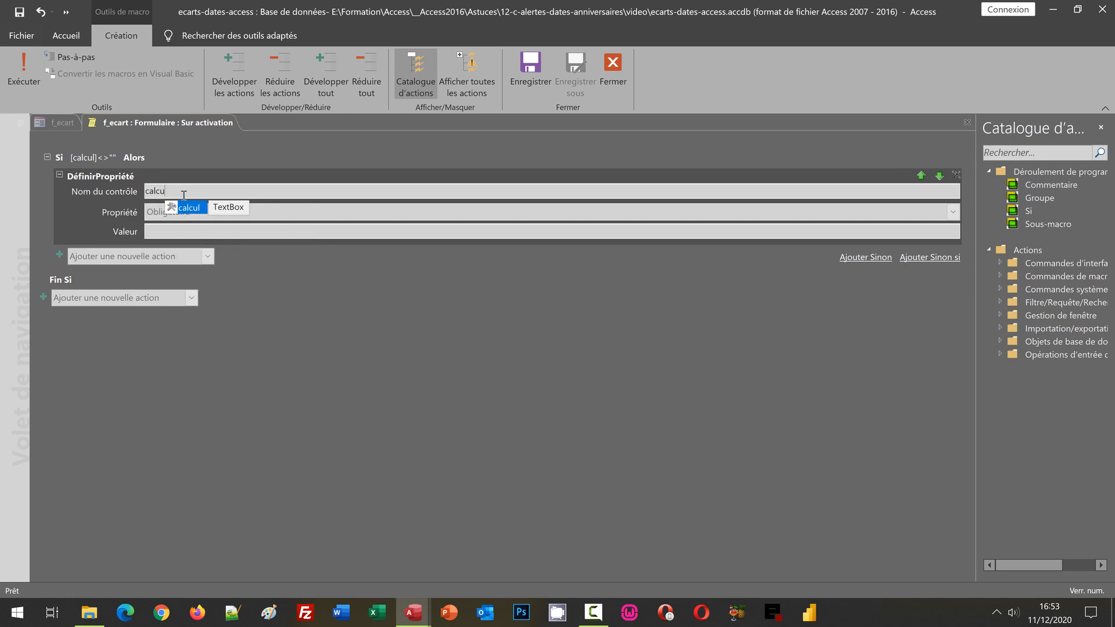
click(192, 210)
- Set the calcul action's property to Visible with the value True
click(192, 212)
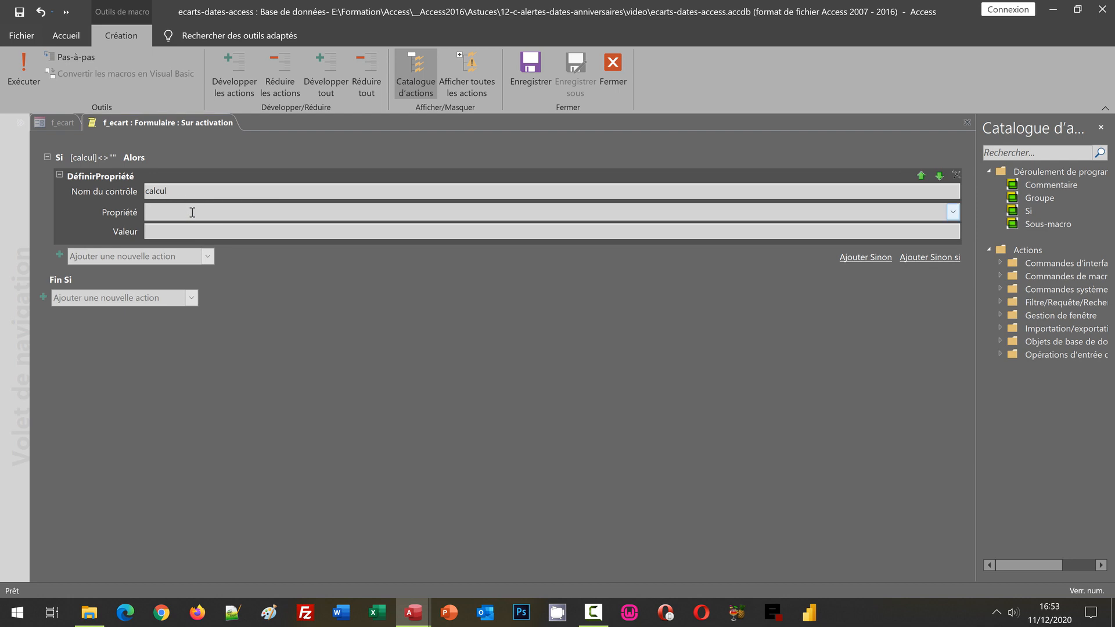
text(Visible)
click(194, 228)
text(True)
click(238, 361)
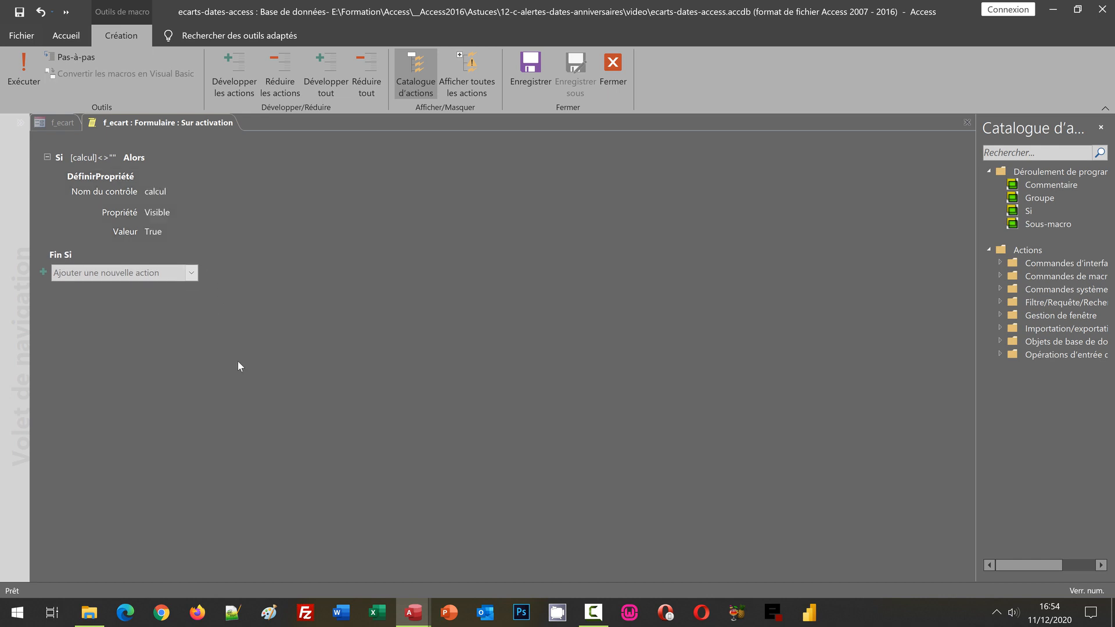
- Add a second DéfinirPropriété action inside the Si block for the c_date control
click(166, 238)
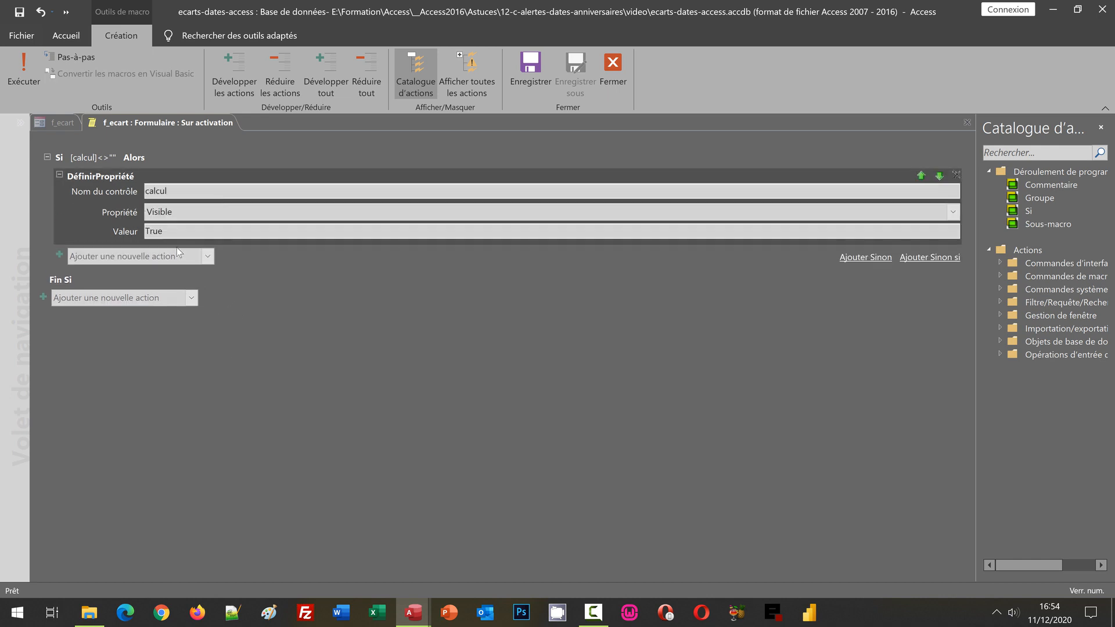
click(206, 256)
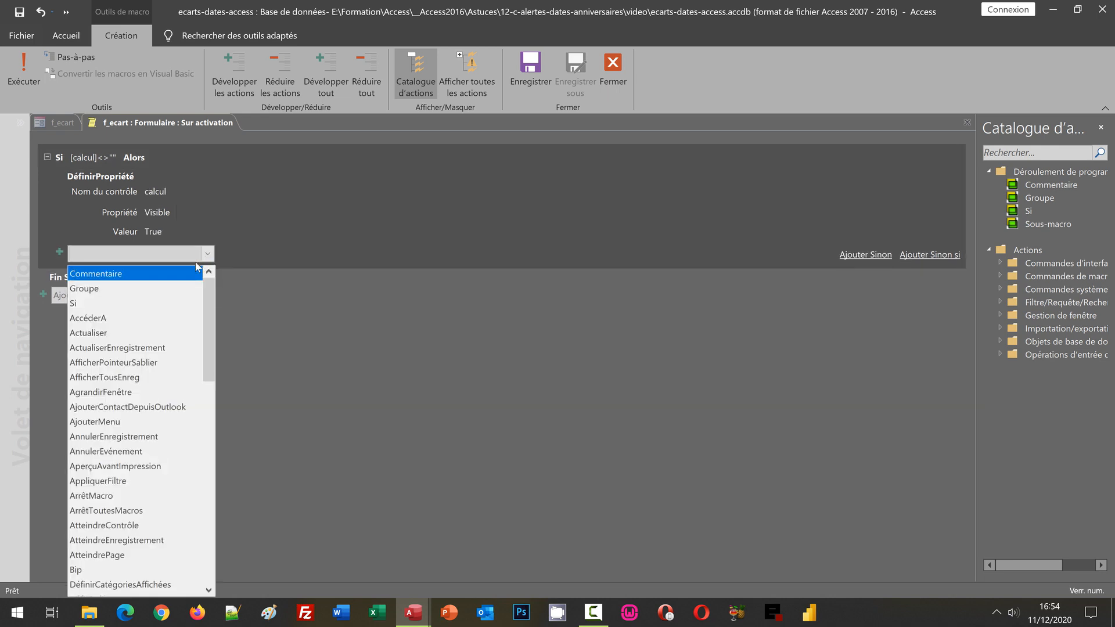
scroll(194, 383, down, 7)
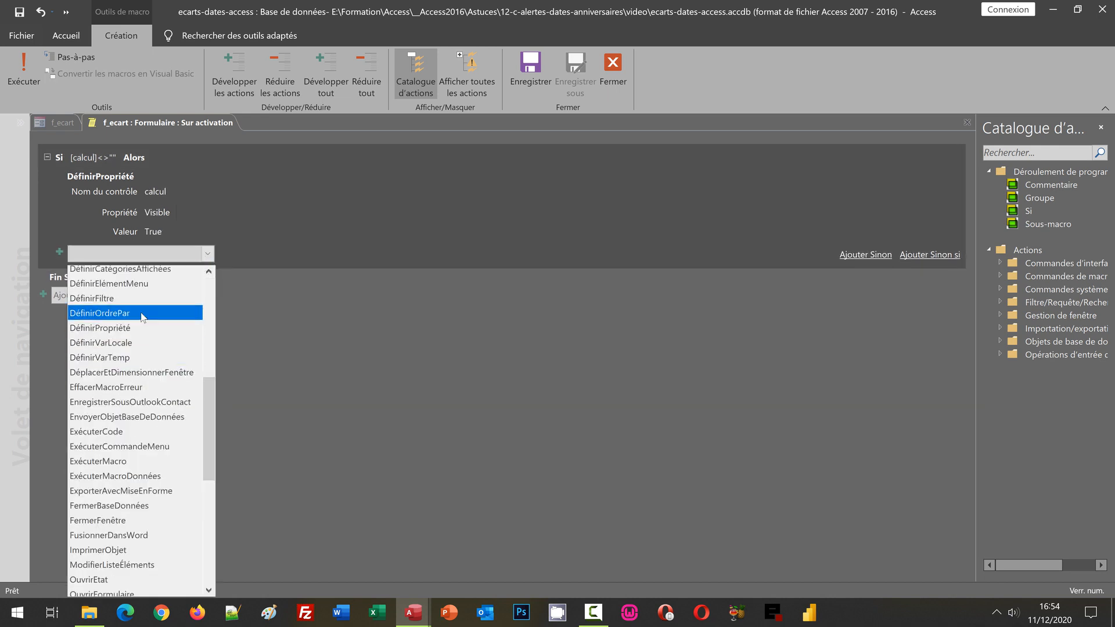
click(140, 327)
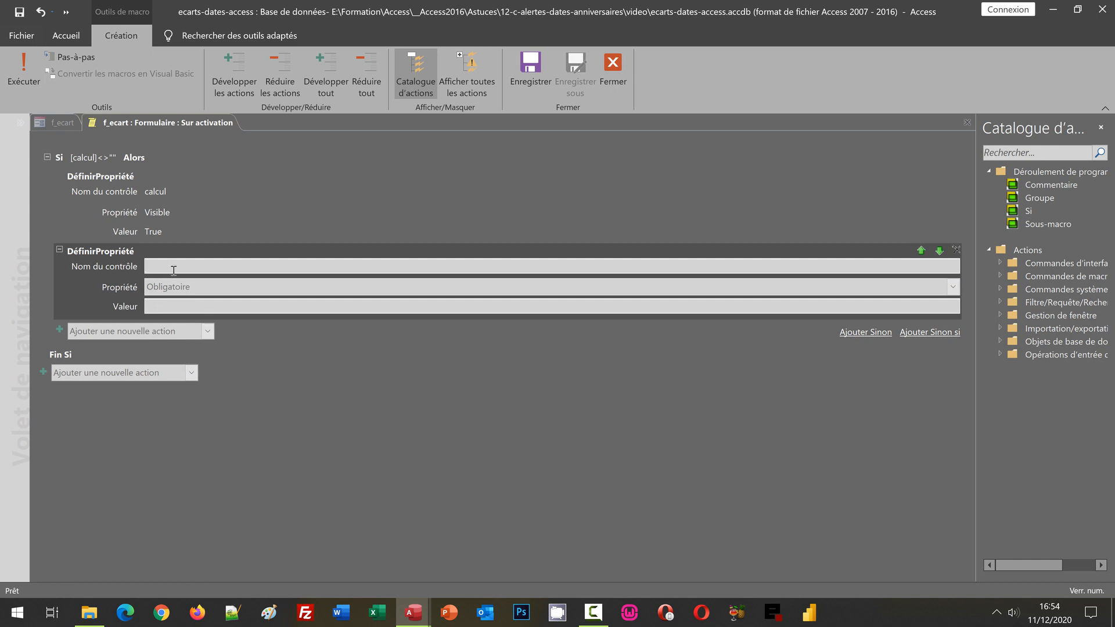
text(c_da)
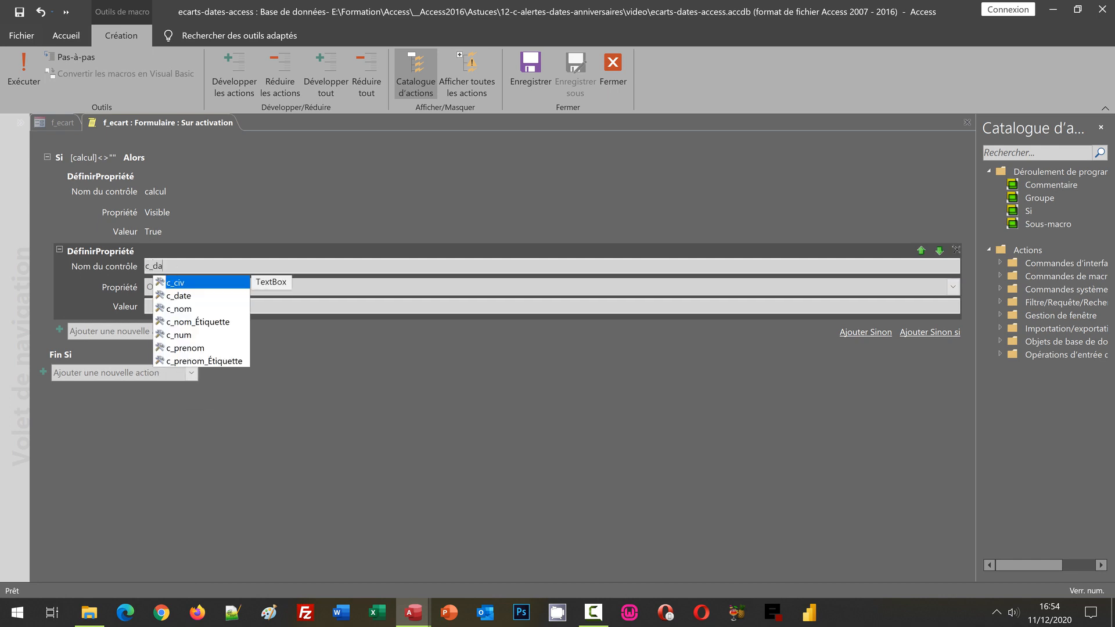
click(193, 282)
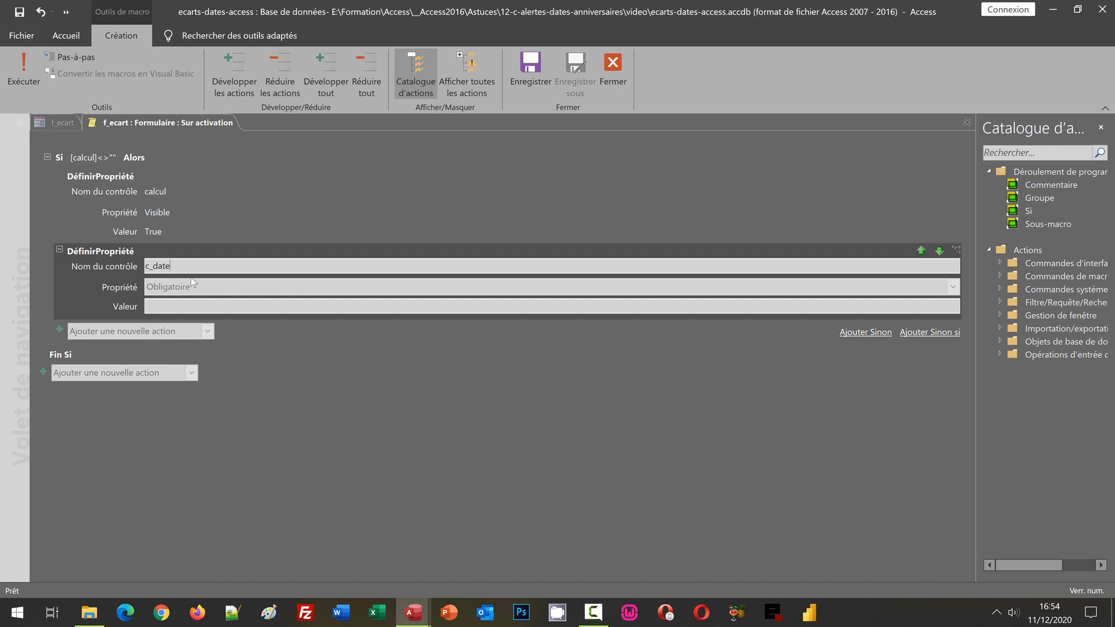
- Set the c_date action's property to Visible with the value True
click(195, 287)
text(Visible)
key(Tab)
text(tr)
text(Truz)
key(BackSpace)
text(e)
click(249, 388)
- Add a third DéfinirPropriété action inside the Si block for the cadeau control
click(209, 314)
click(208, 331)
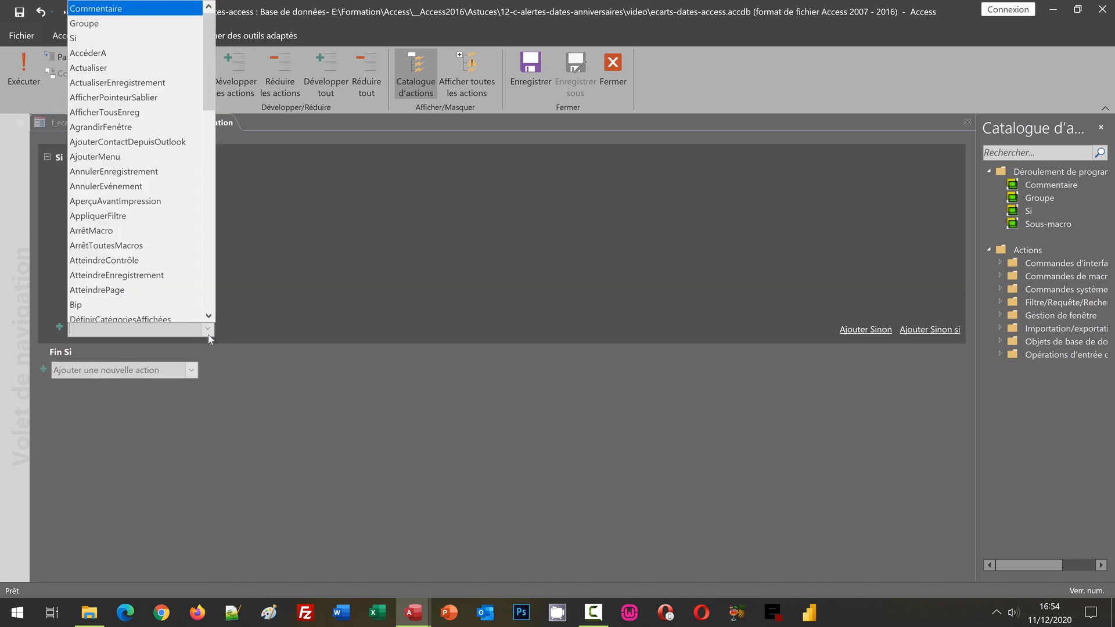
click(210, 270)
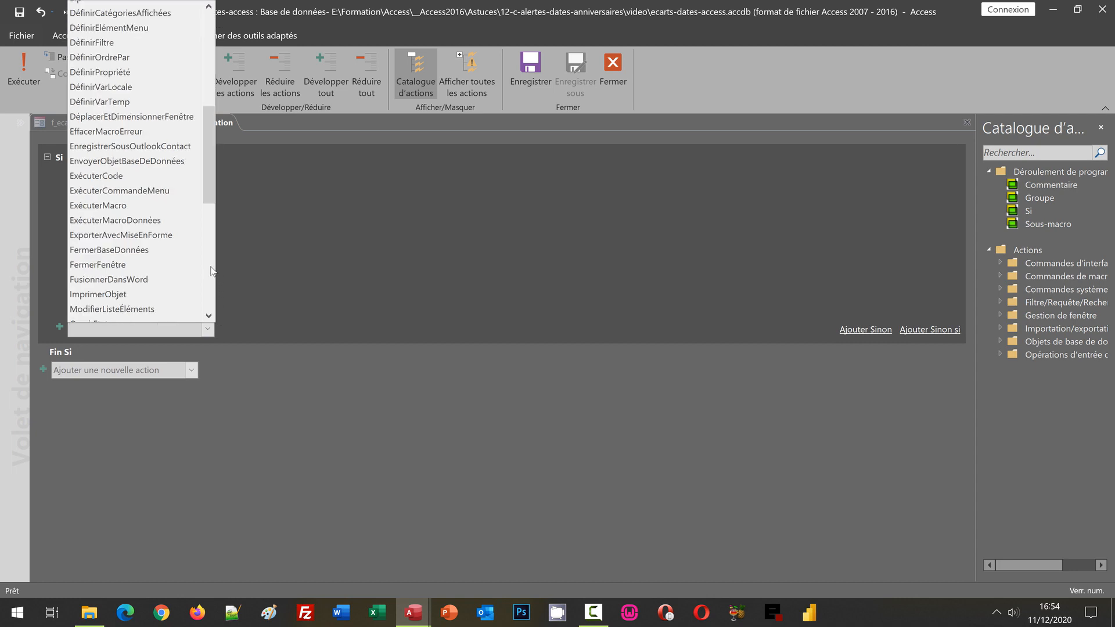
click(140, 72)
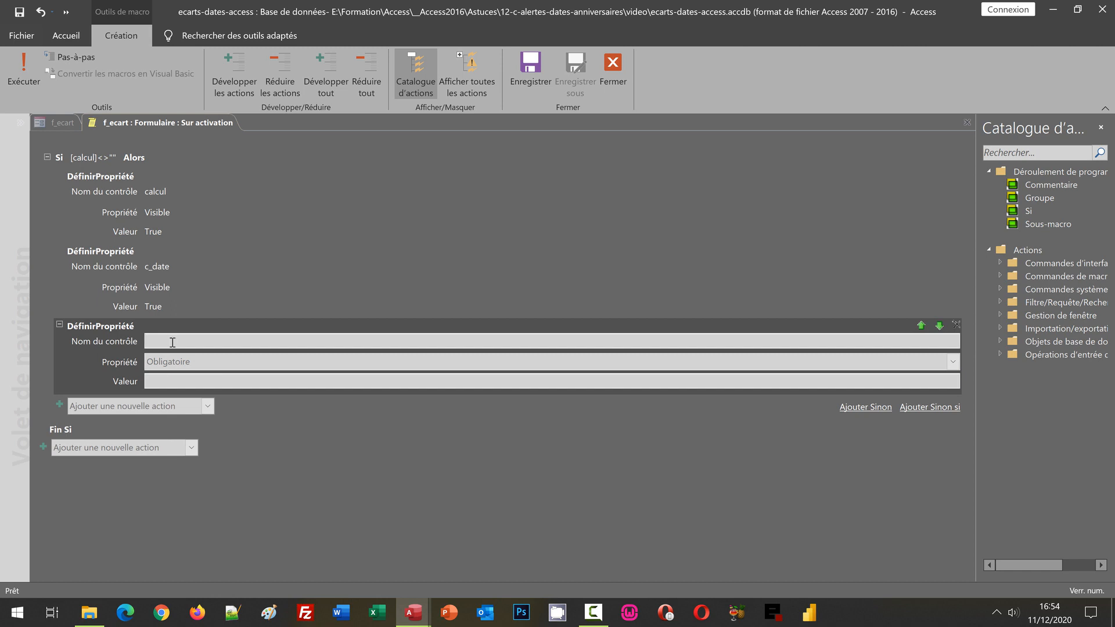
text(cade)
click(191, 356)
- Set the cadeau action's property to Visible with the value True
click(202, 364)
text(Visible)
key(Tab)
text(True)
click(225, 445)
- Add a Sinon branch to the Si block and copy the calcul, c_date and cadeau actions into it
click(187, 350)
click(867, 407)
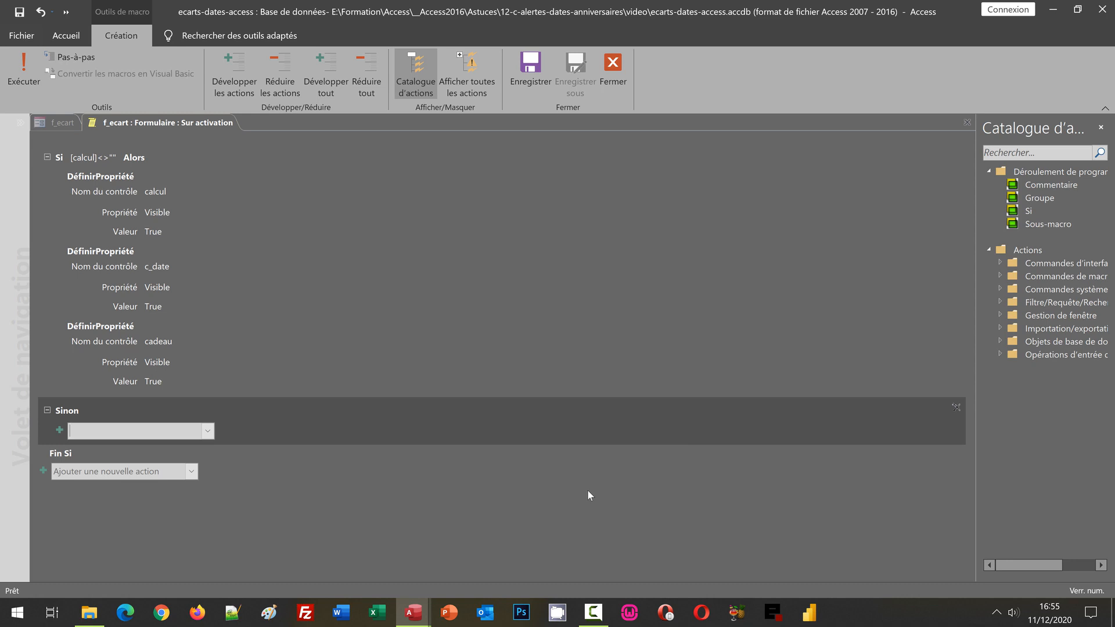
click(100, 183)
click(97, 273)
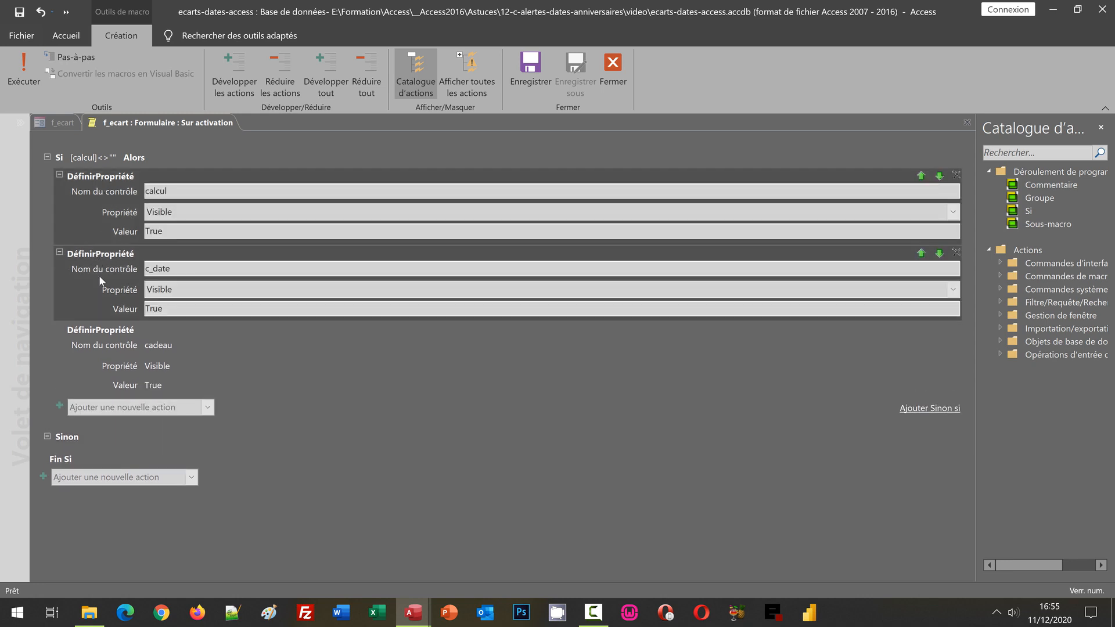
click(101, 334)
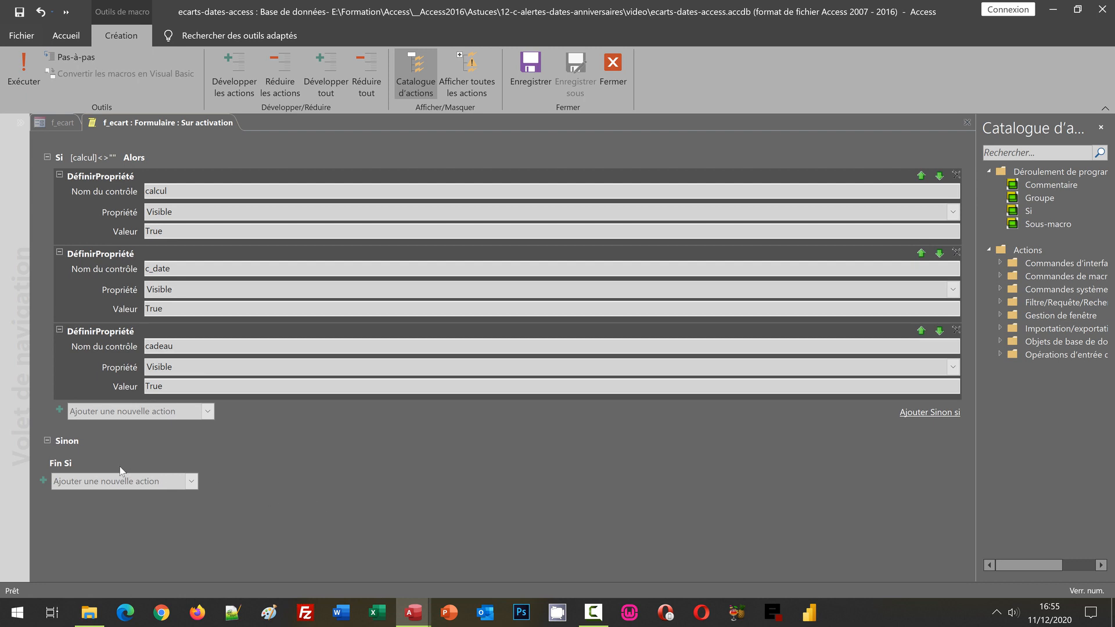
click(96, 446)
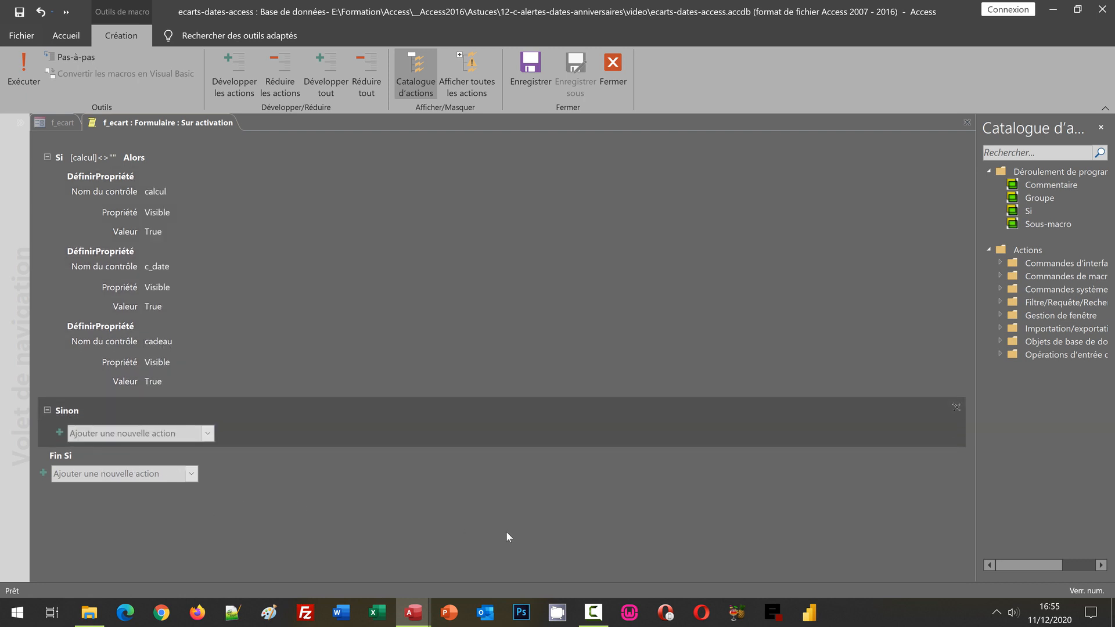
key(ctrl+v)
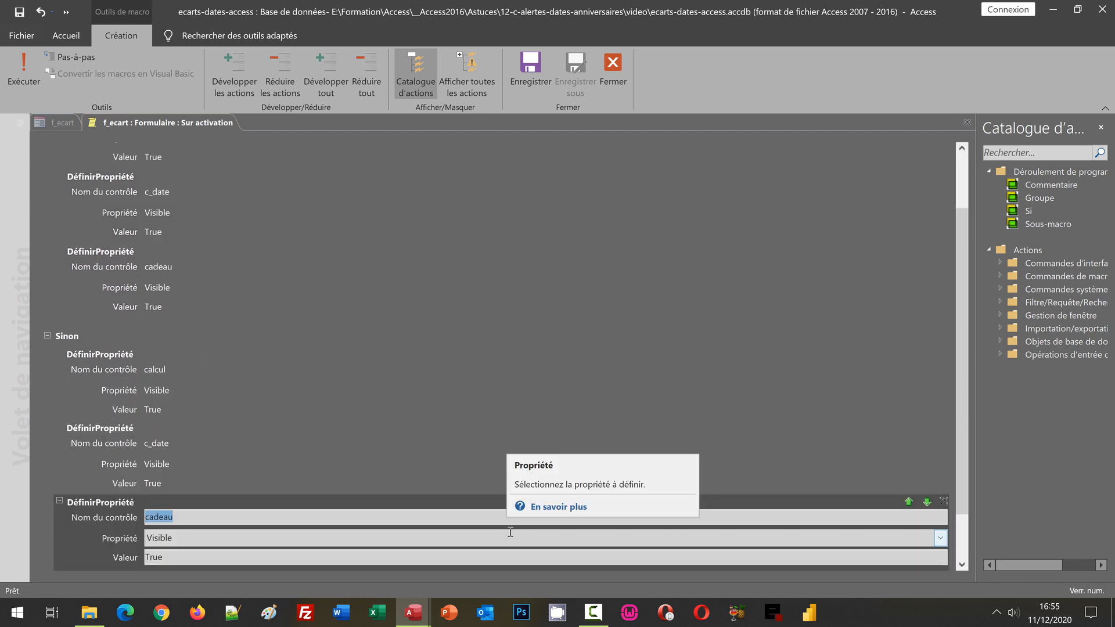
- Set the value of the calcul, c_date and cadeau actions in the Sinon branch to False
scroll(510, 532, down, 1)
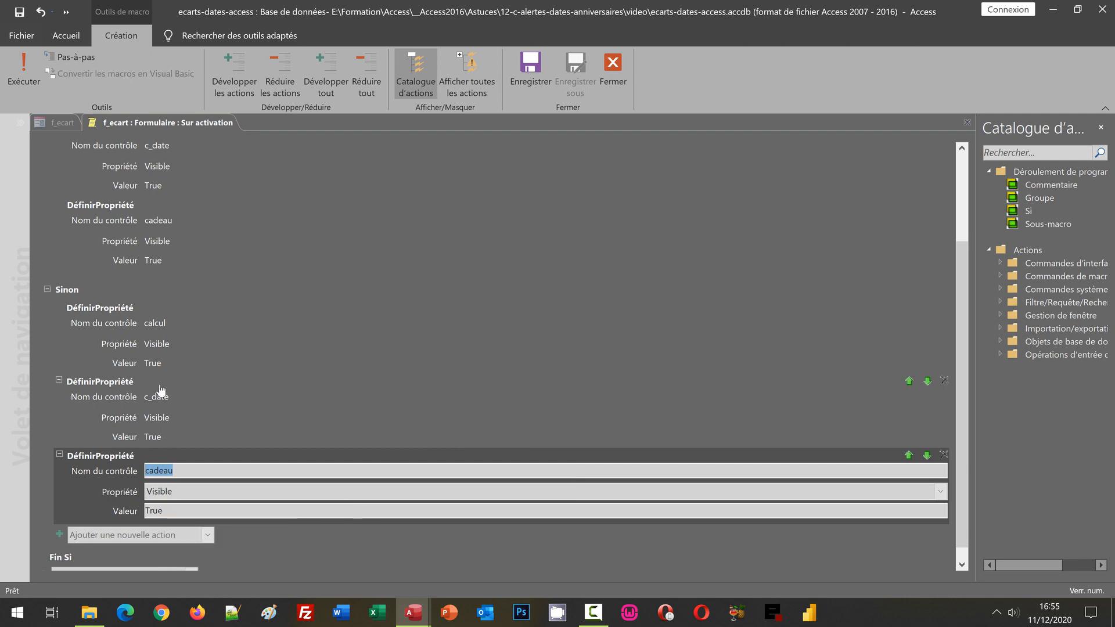
click(158, 366)
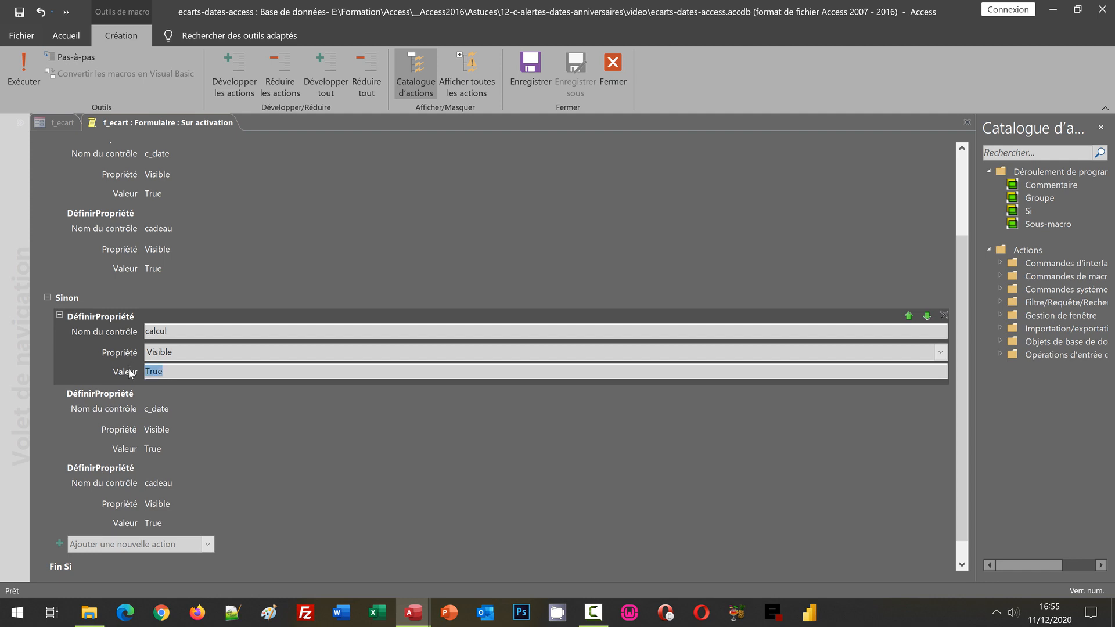
text(False)
click(170, 444)
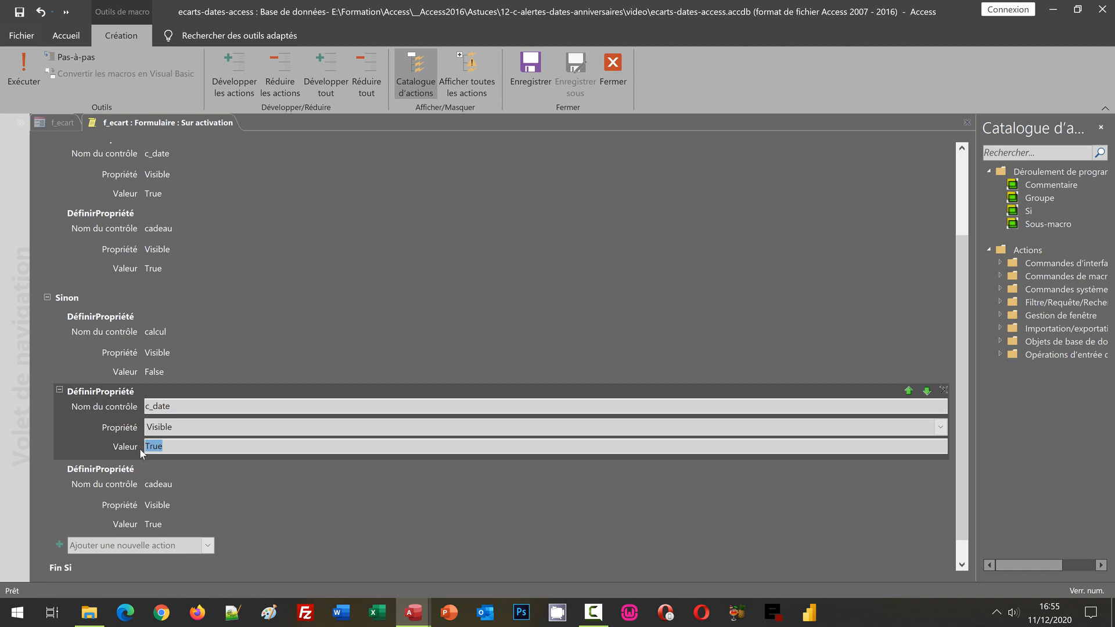
text(False)
click(176, 520)
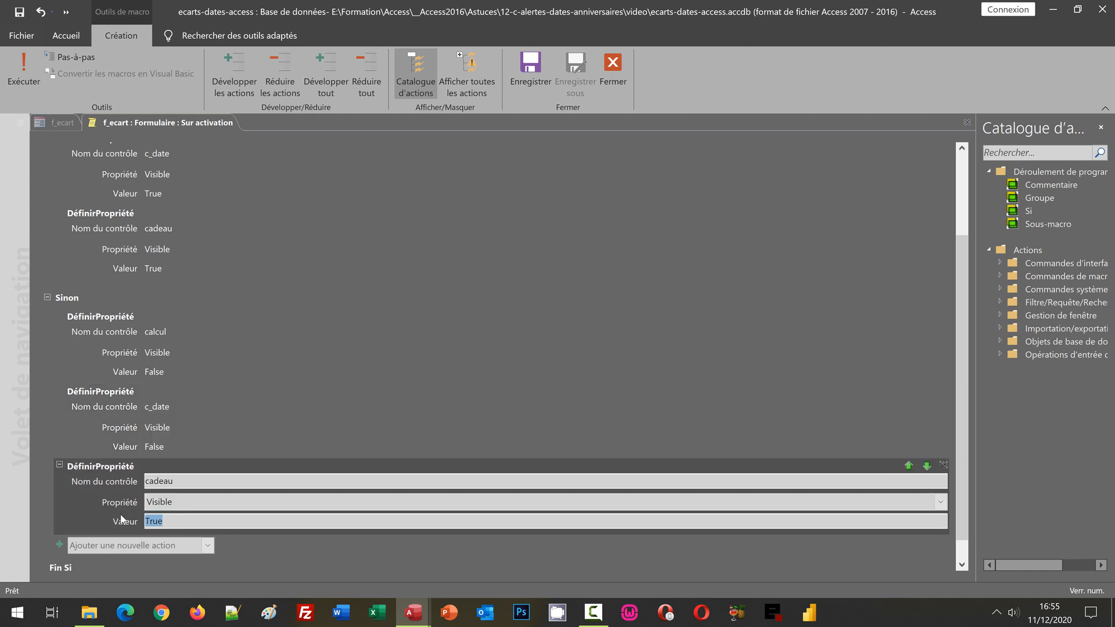
text(False)
click(319, 556)
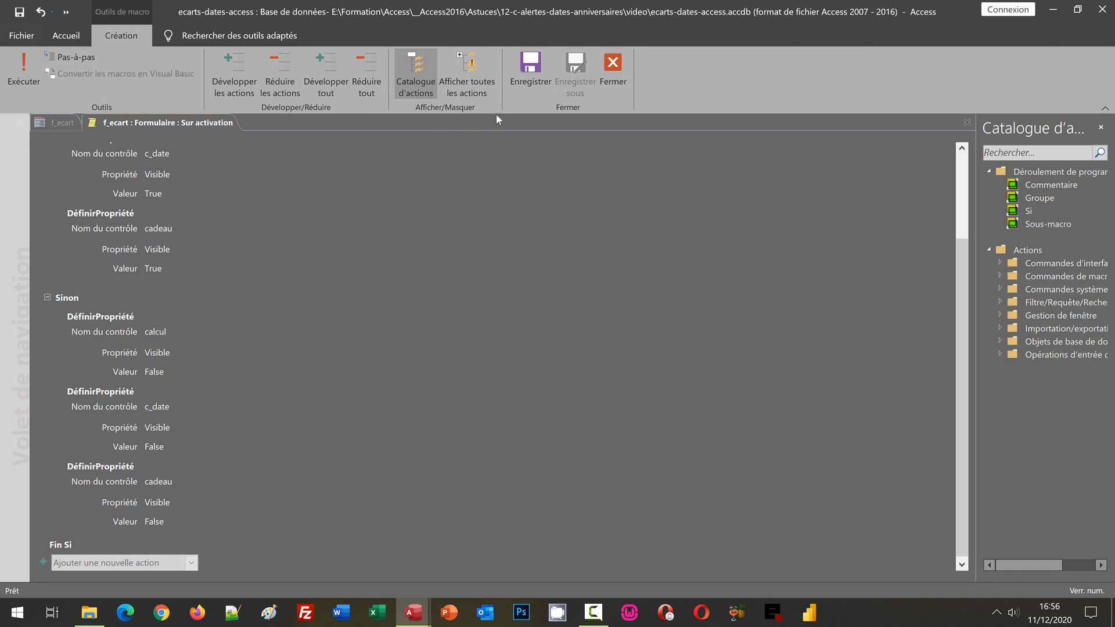
- Save and close the Sur activation macro, and display form f_ecart in form view
click(528, 79)
click(613, 77)
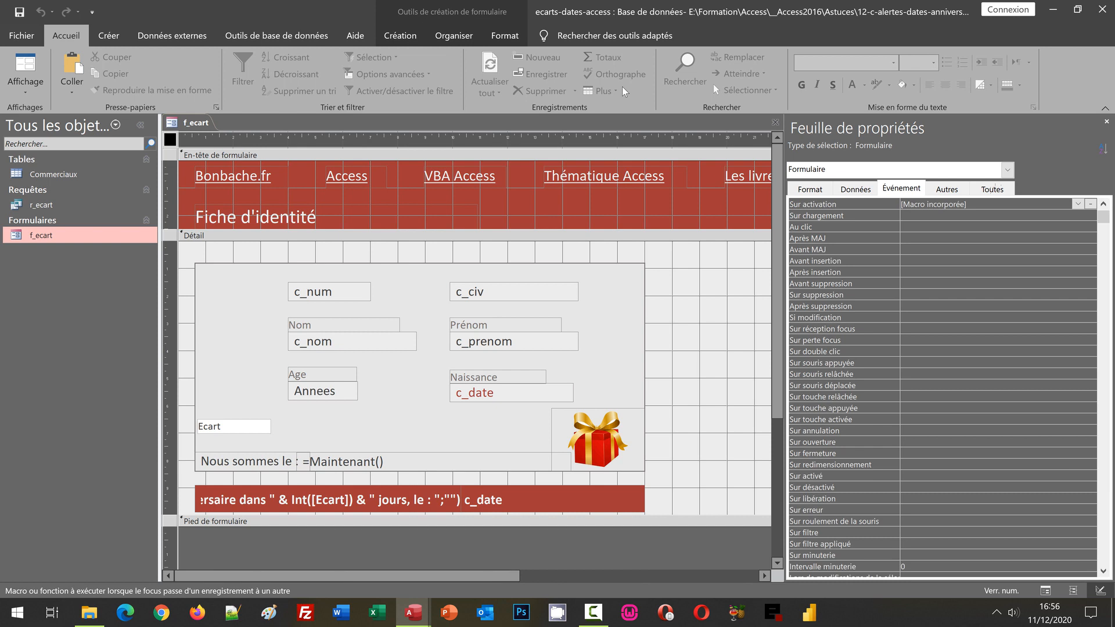
click(698, 319)
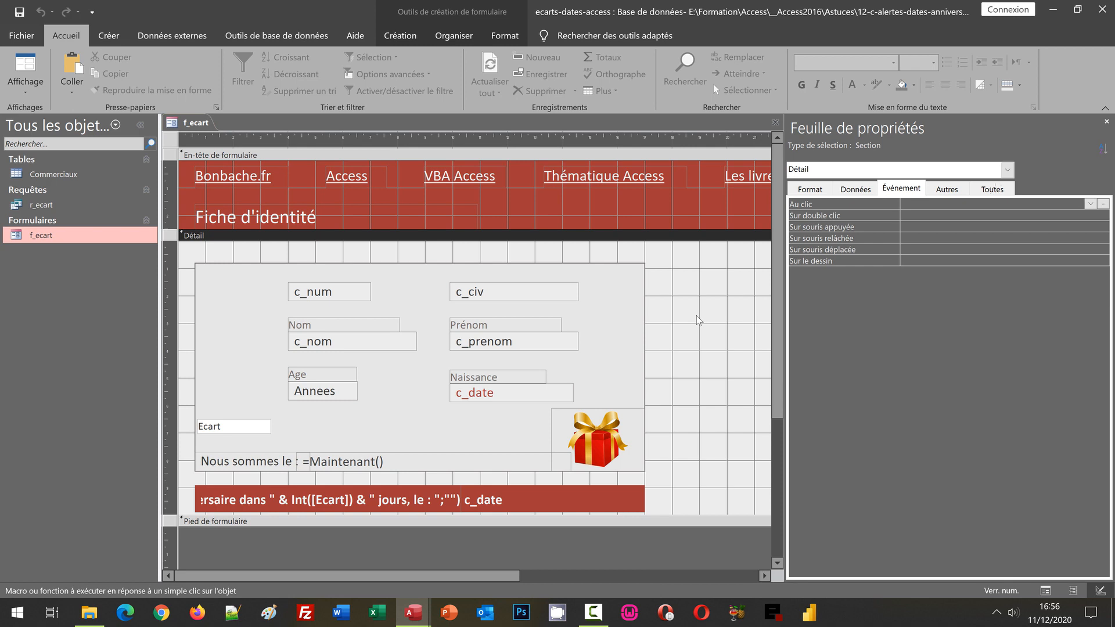
key(F5)
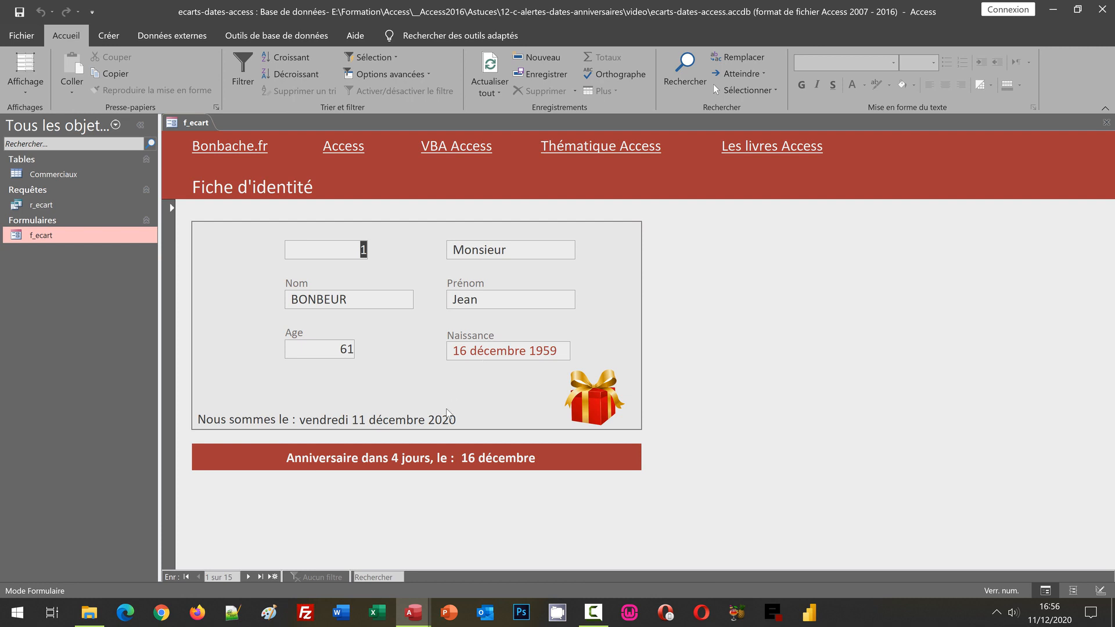
- Browse the records of f_ecart from 1 to 13 to check when the gift image and birthday alert banner appear
click(249, 577)
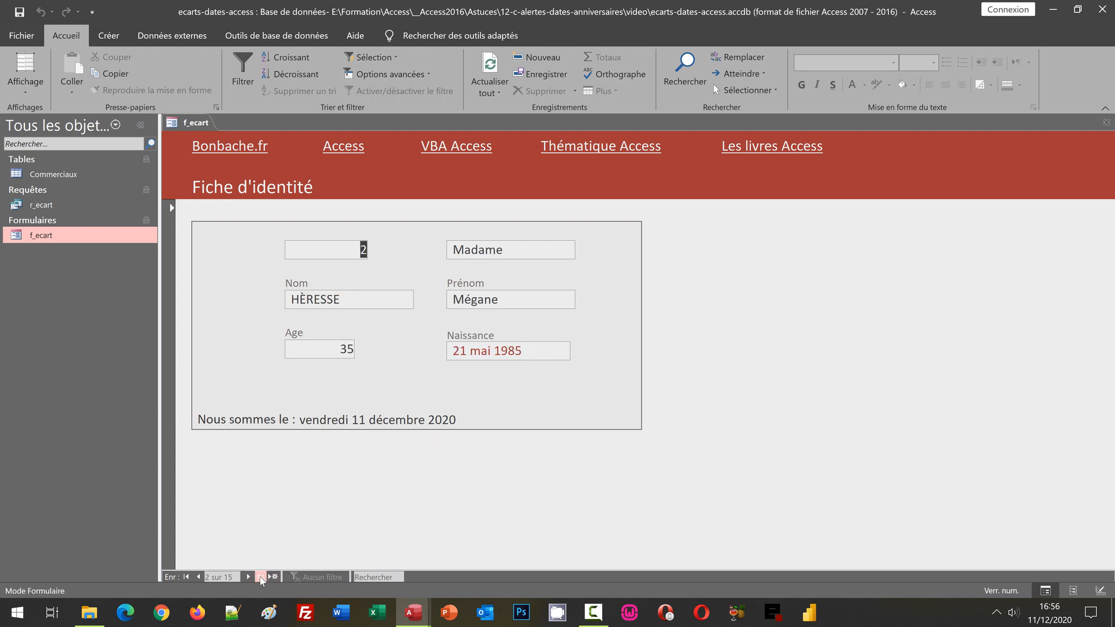
click(250, 577)
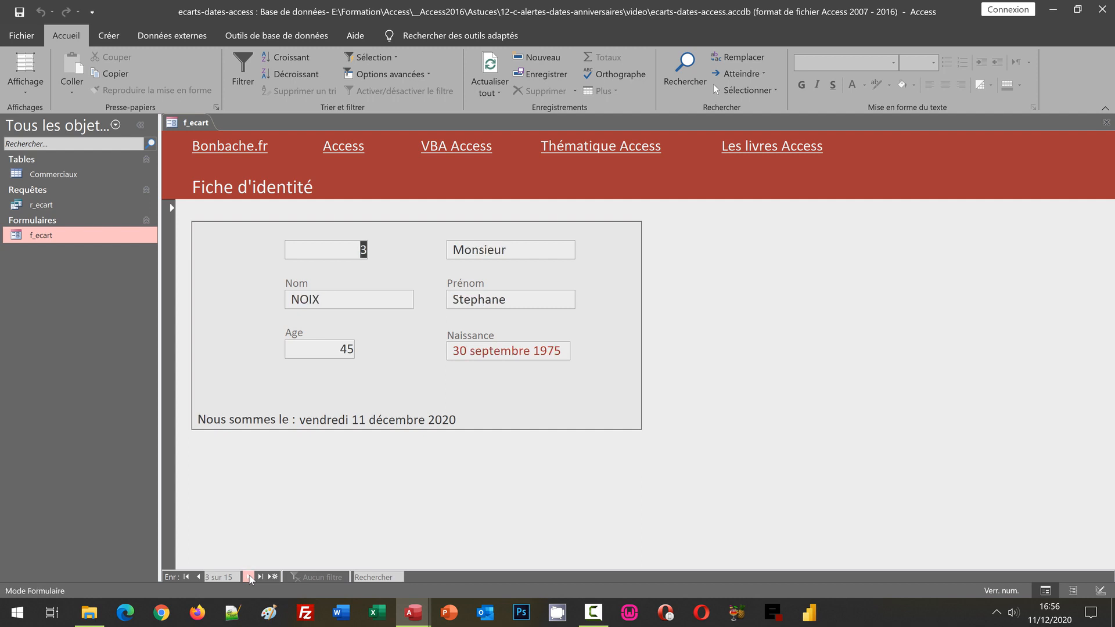
click(249, 577)
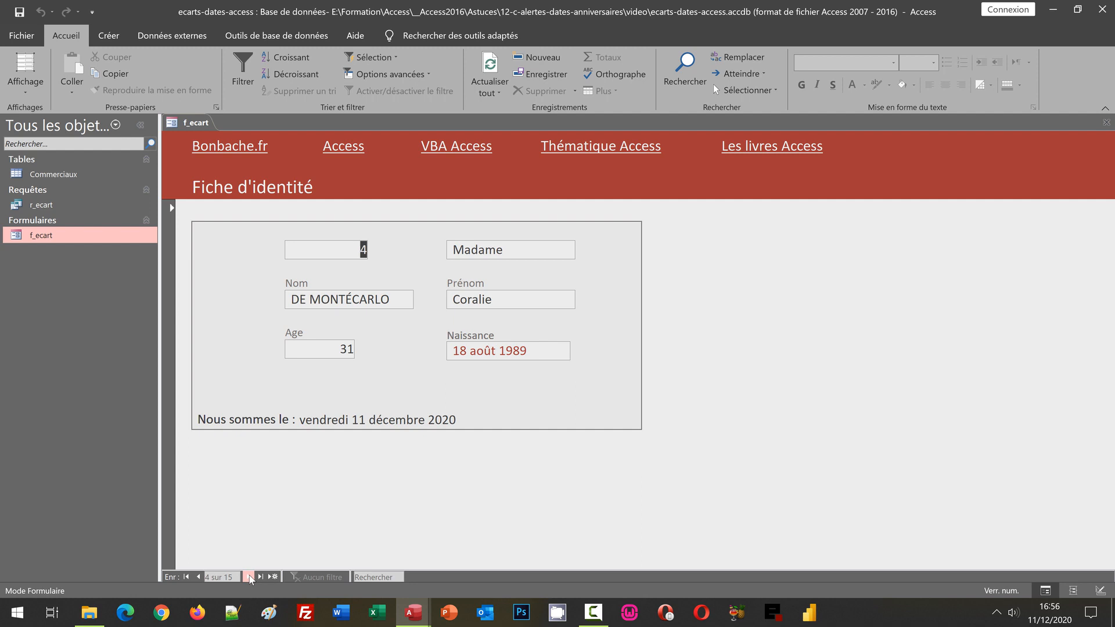
click(250, 577)
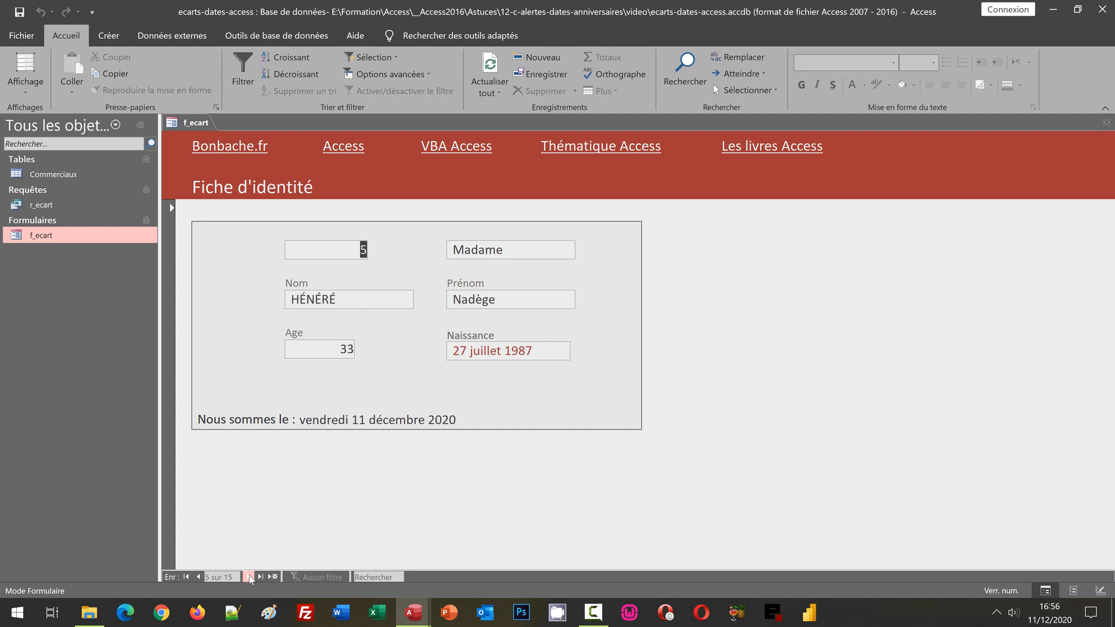
click(249, 576)
click(250, 577)
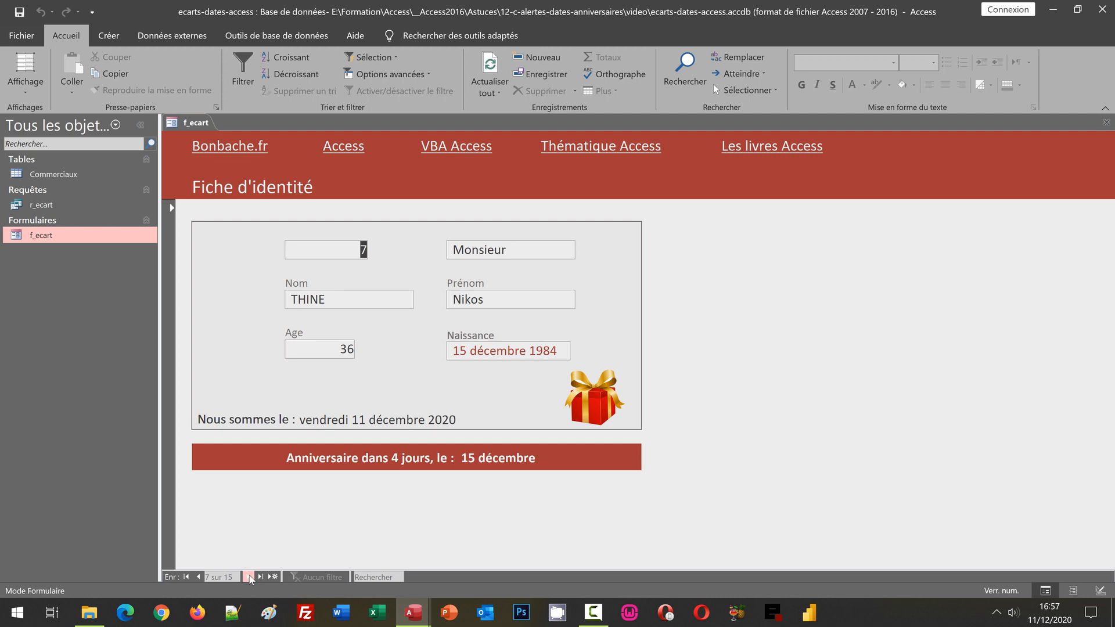
click(251, 578)
click(251, 579)
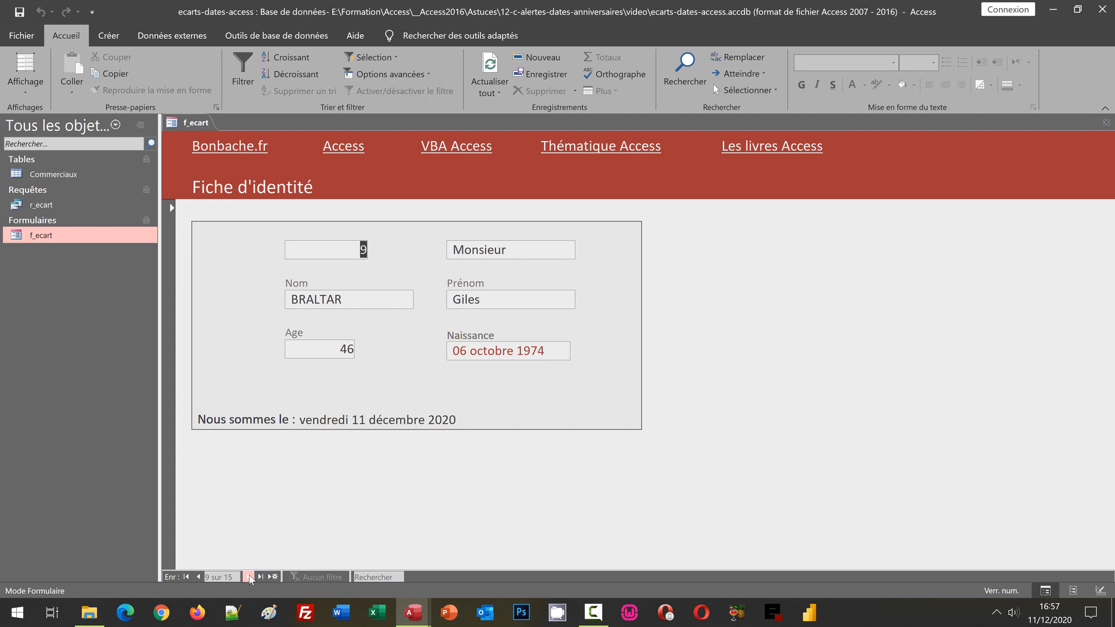
click(251, 578)
click(251, 579)
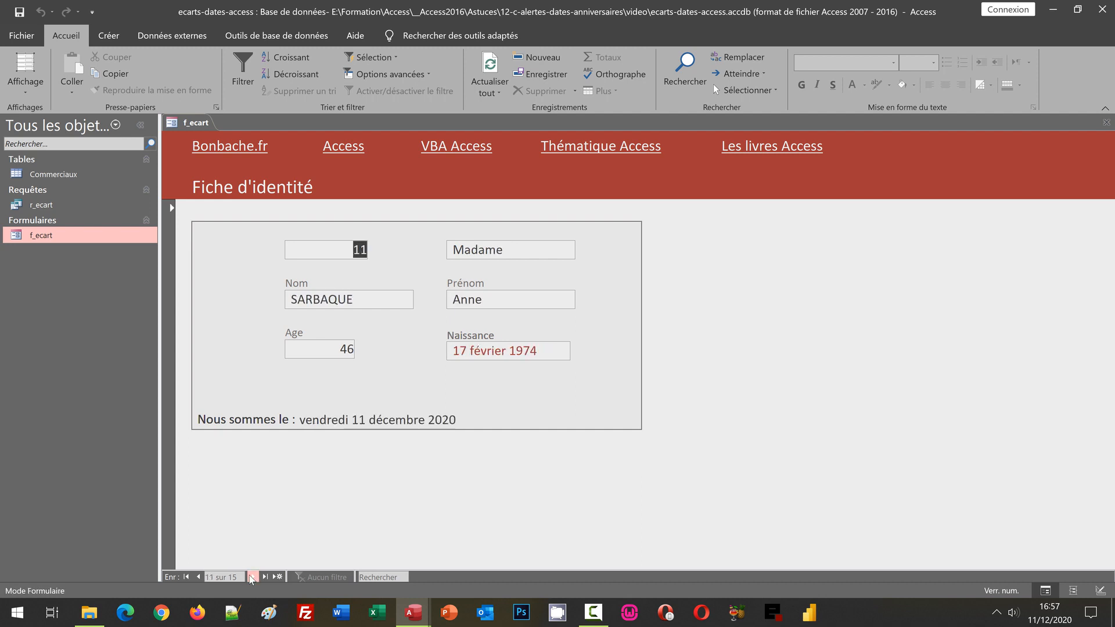
click(251, 578)
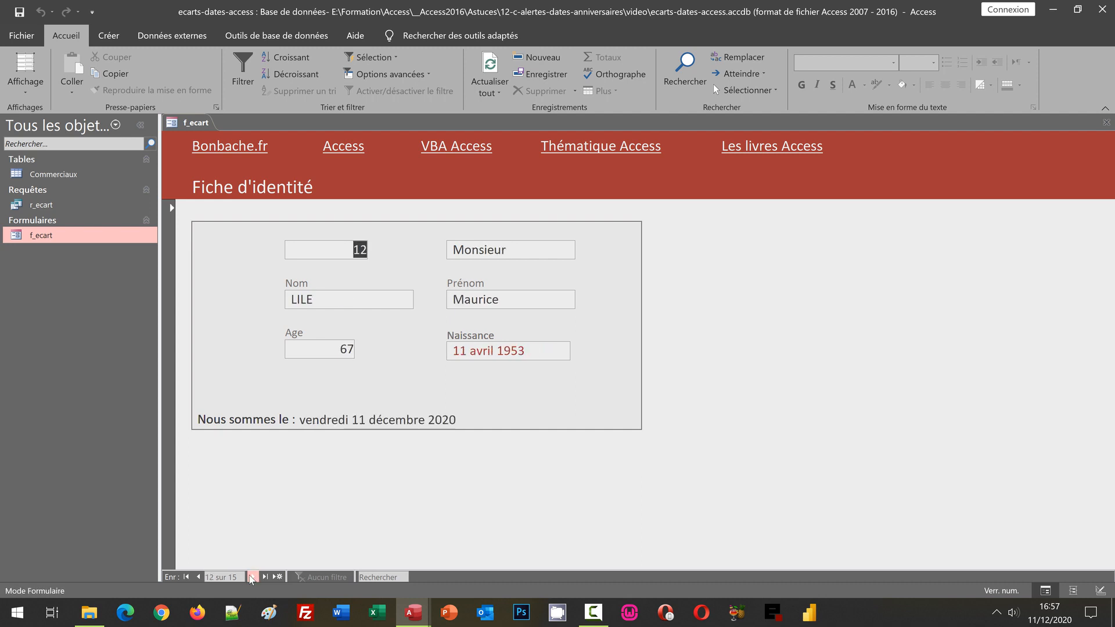
click(251, 579)
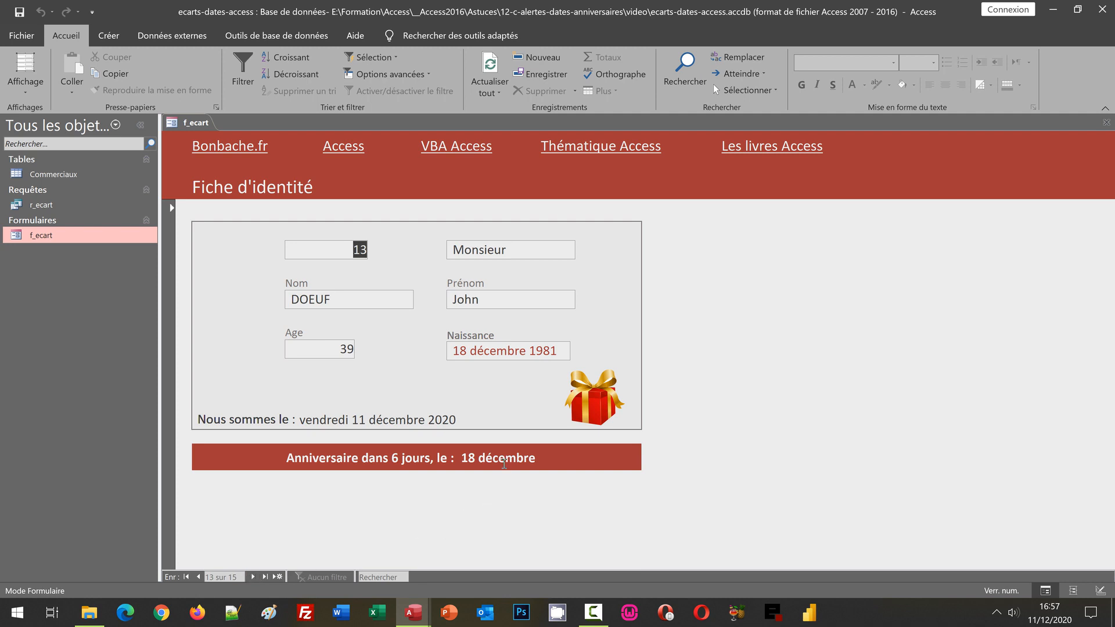